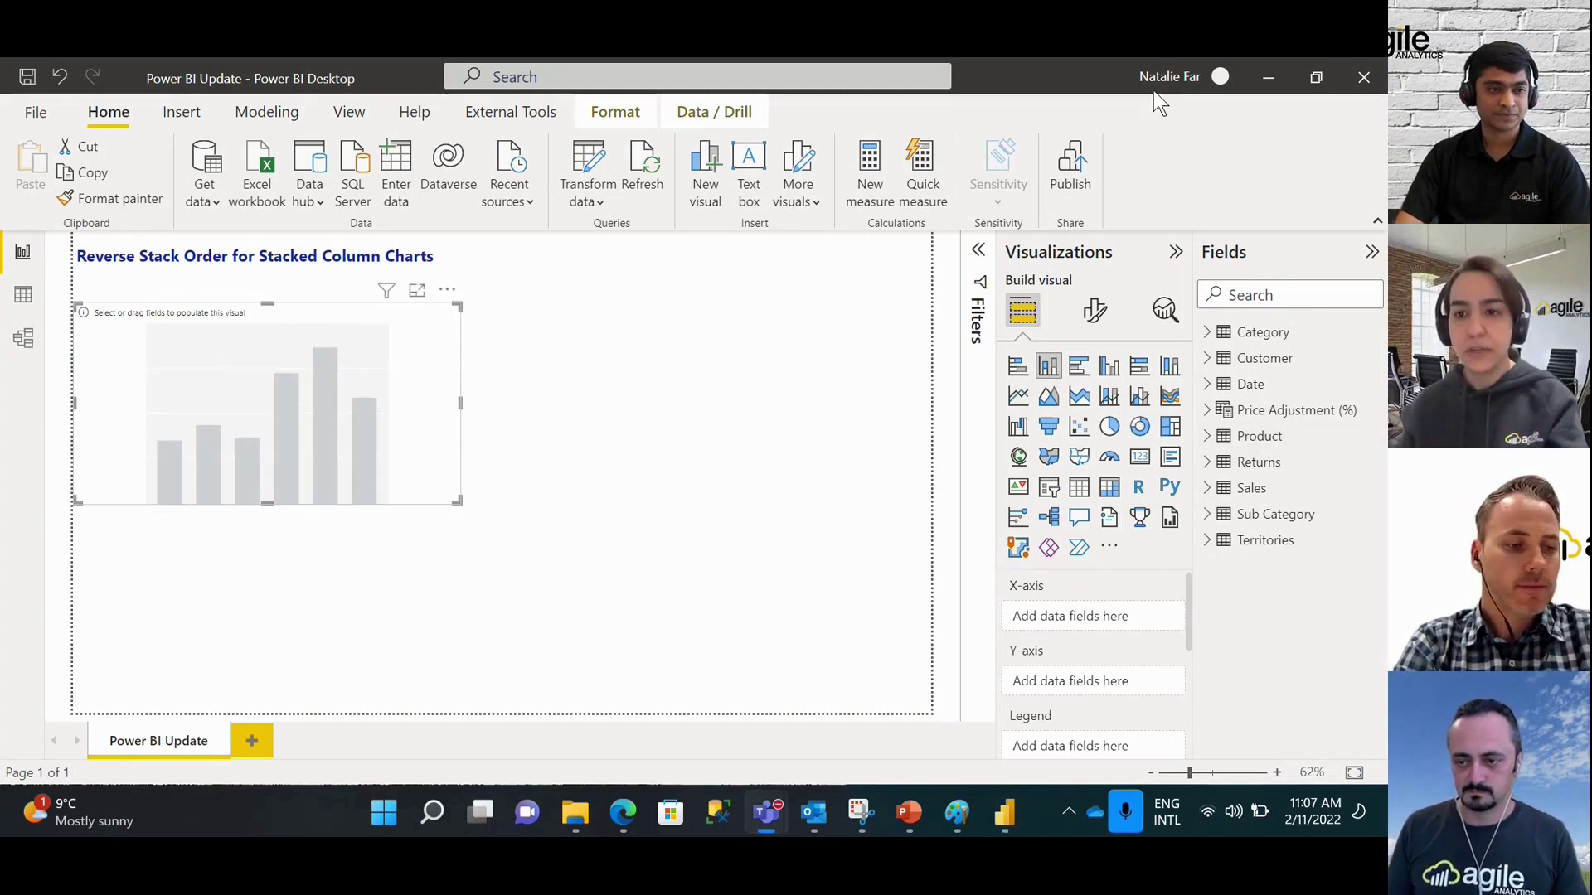
- Put Start of Month from the Date table on the stacked column chart's X-axis as a plain date instead of a date hierarchy
left_click(1208, 386)
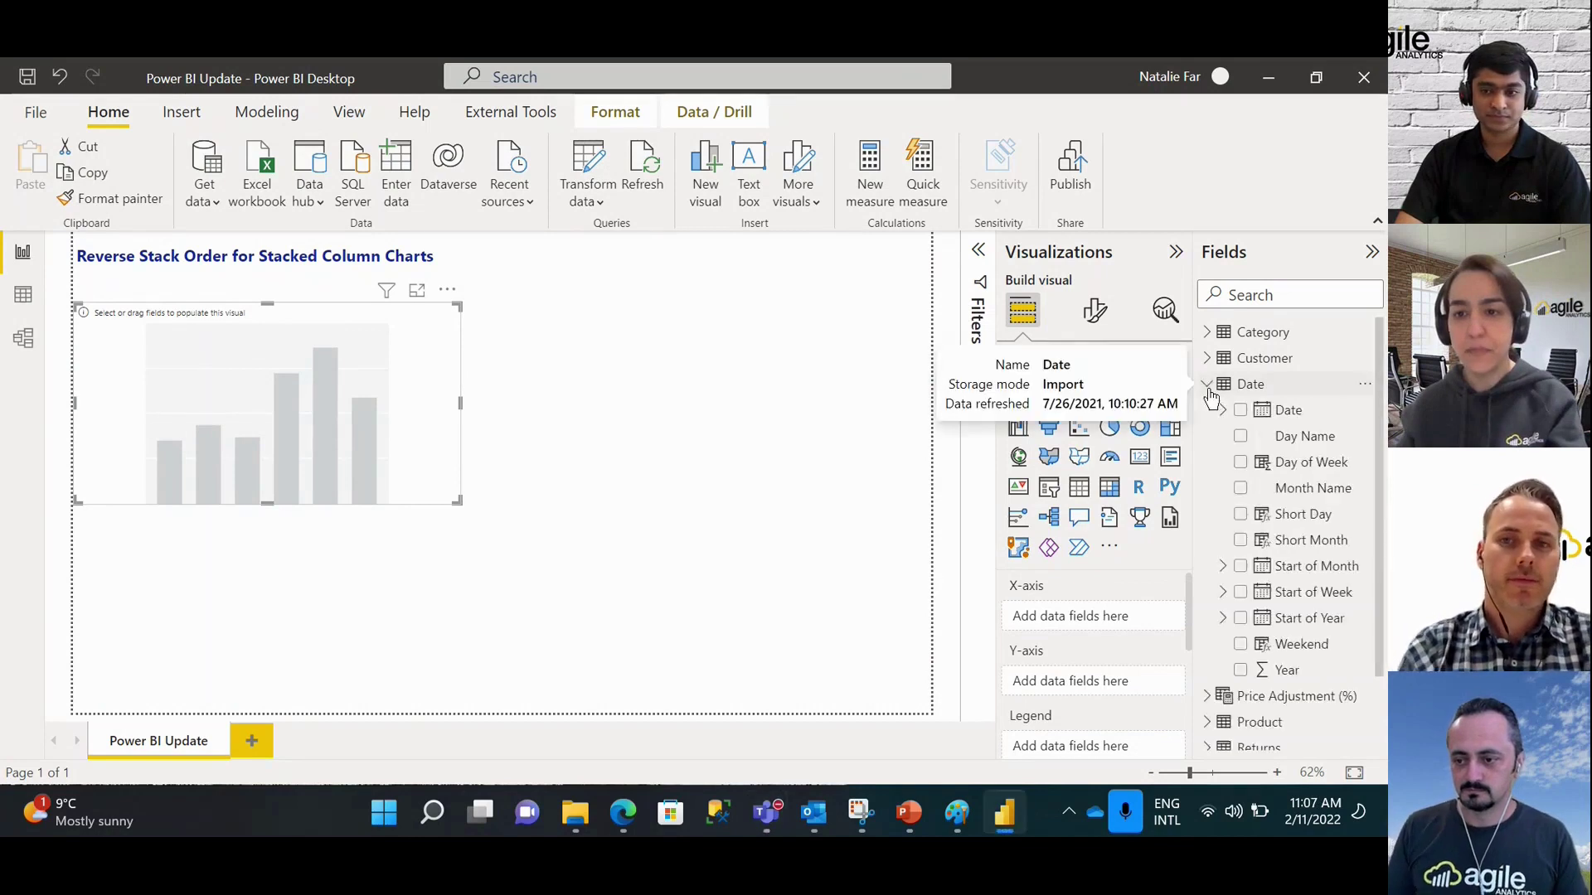
left_click_drag(1307, 572, 1093, 621)
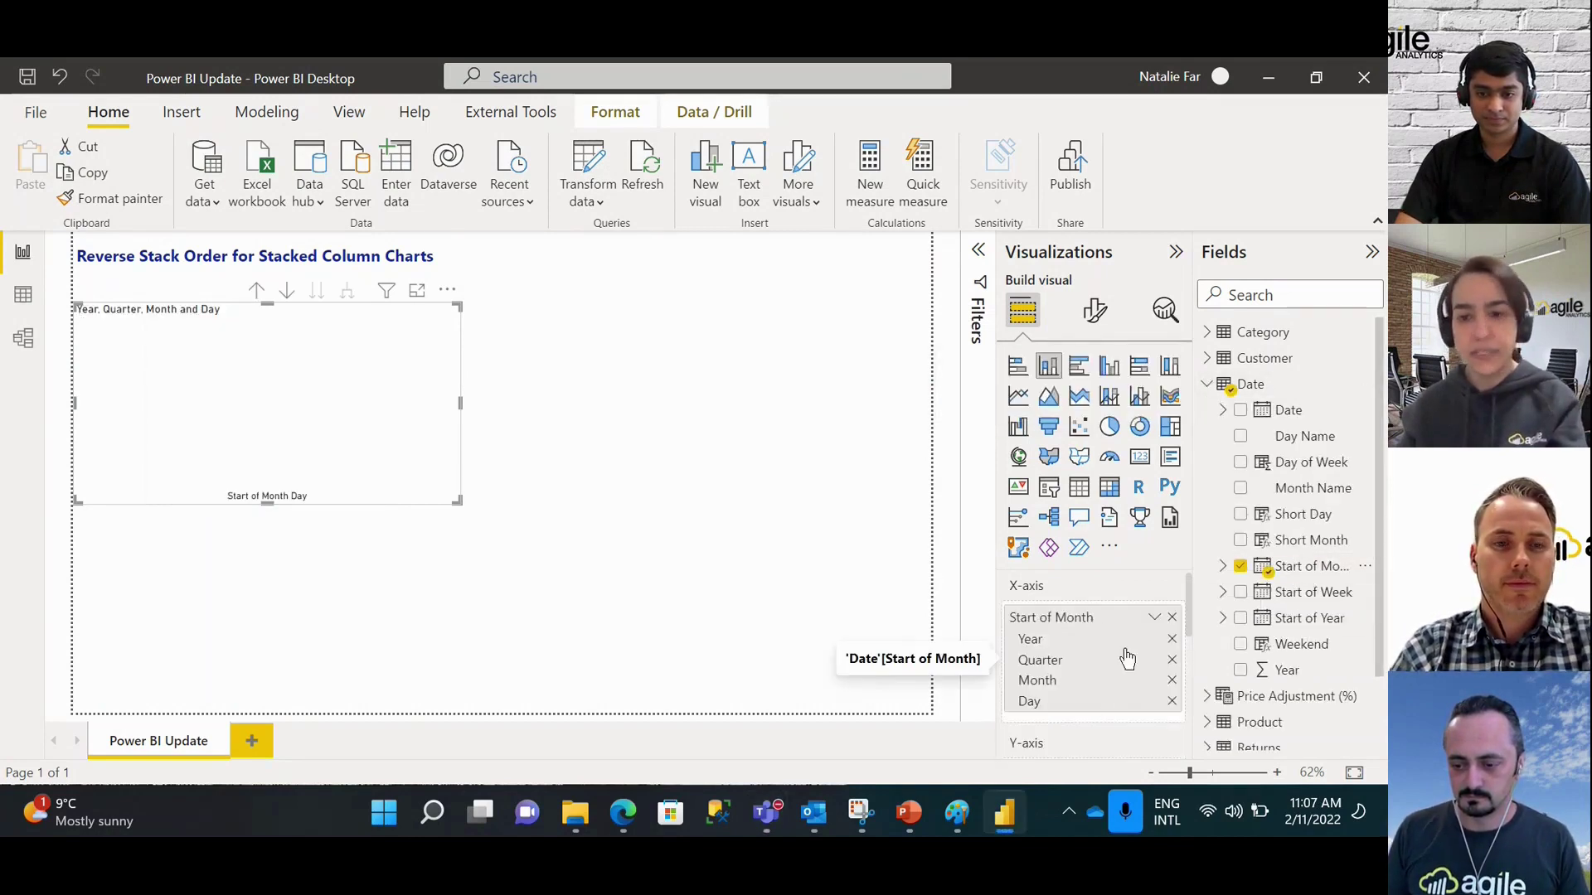
left_click(1154, 618)
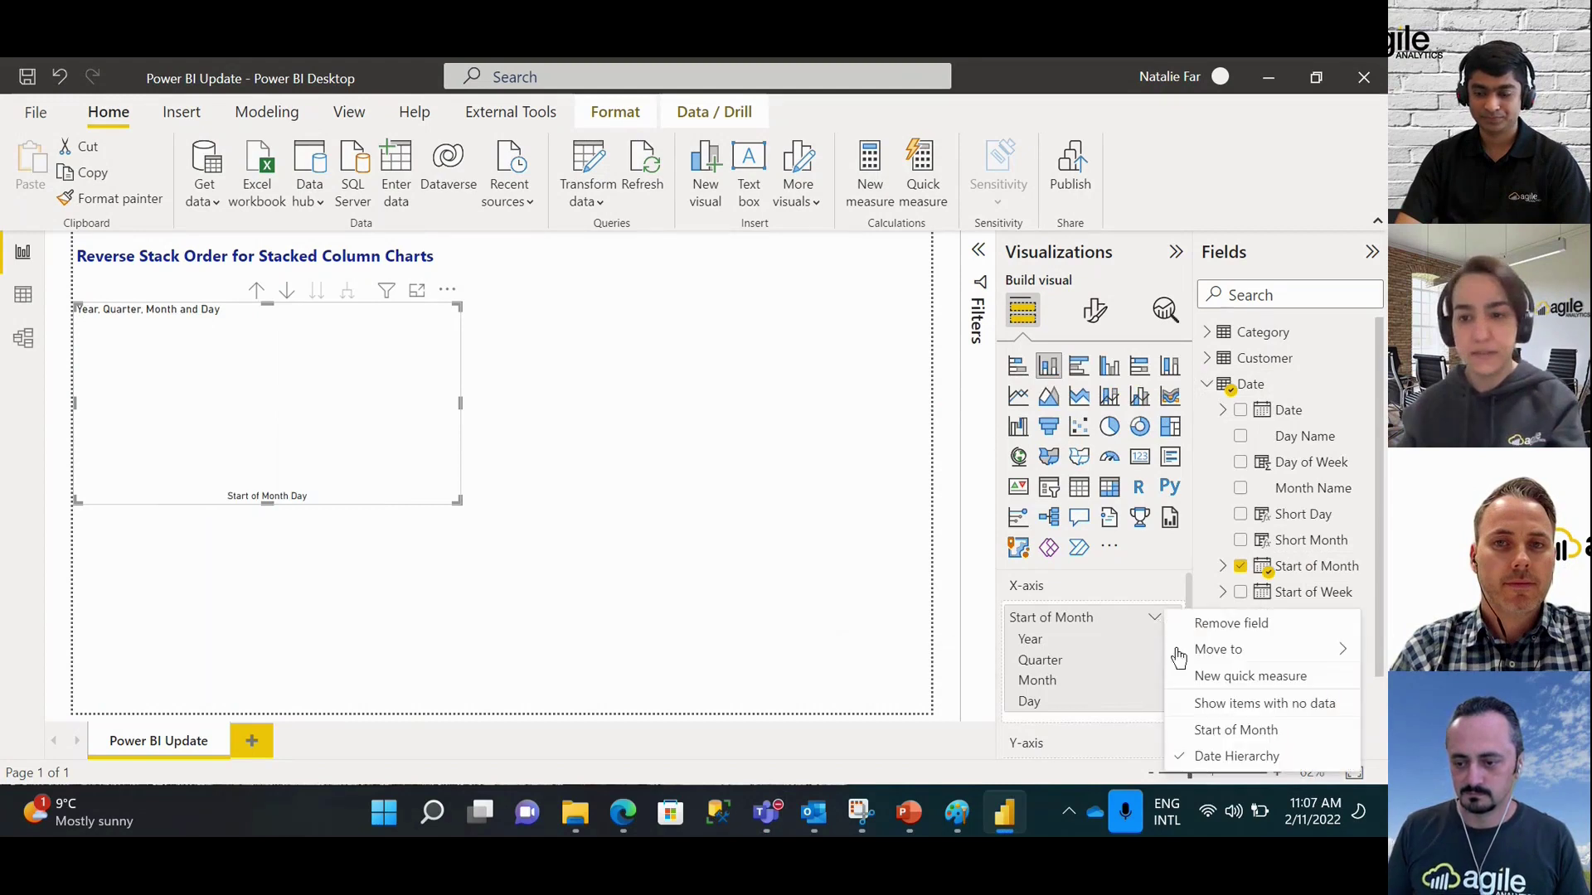
left_click(1206, 729)
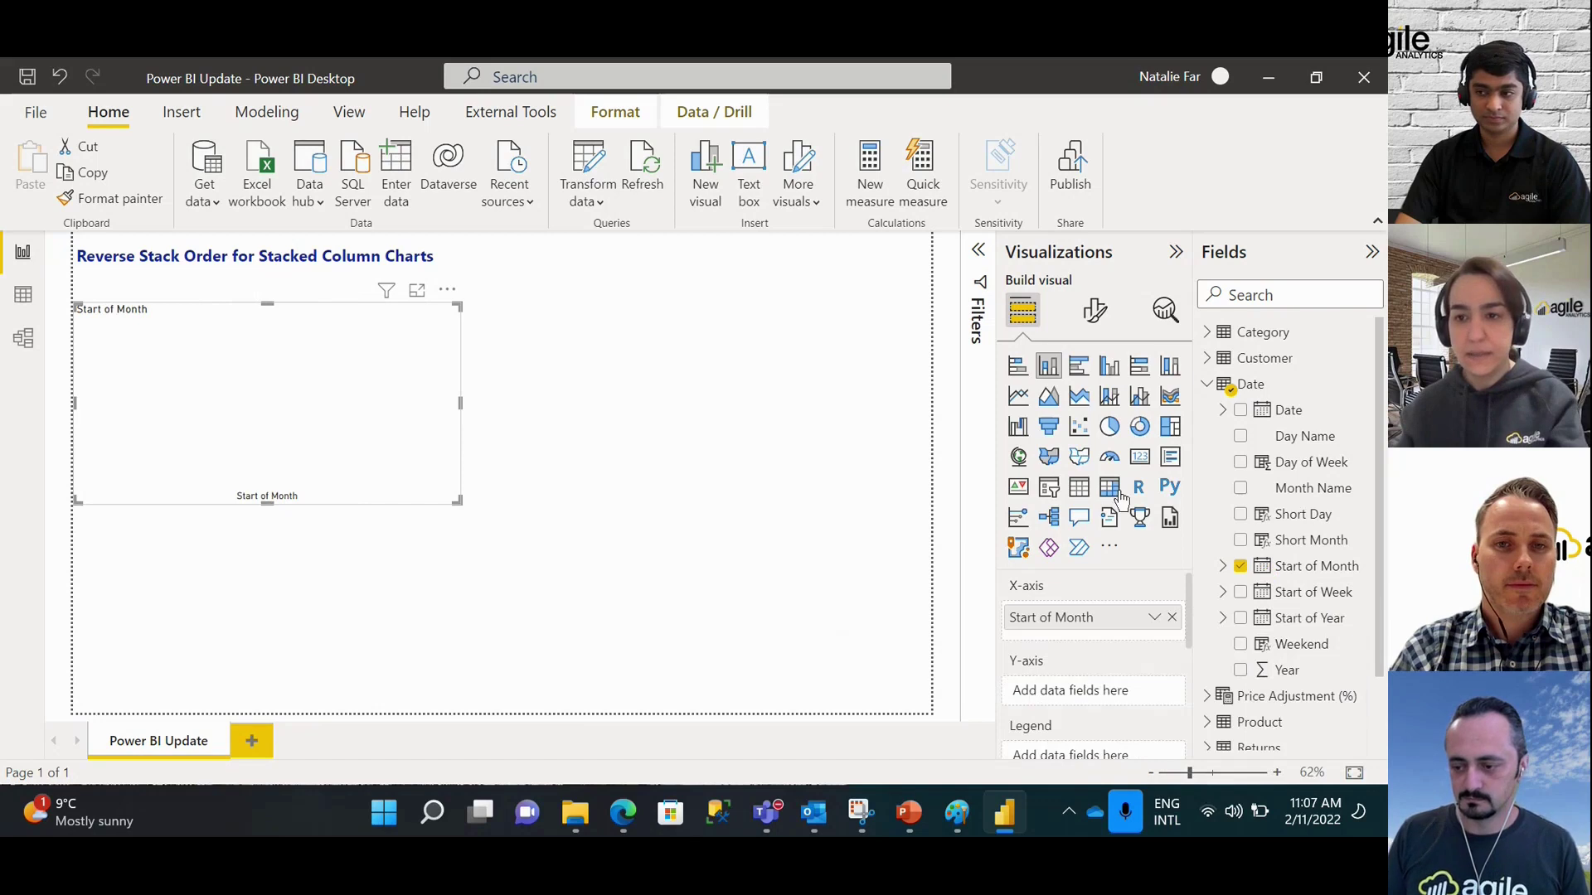
- Find the Total Returns measure and add it to the column chart's Y-axis
left_click(1282, 298)
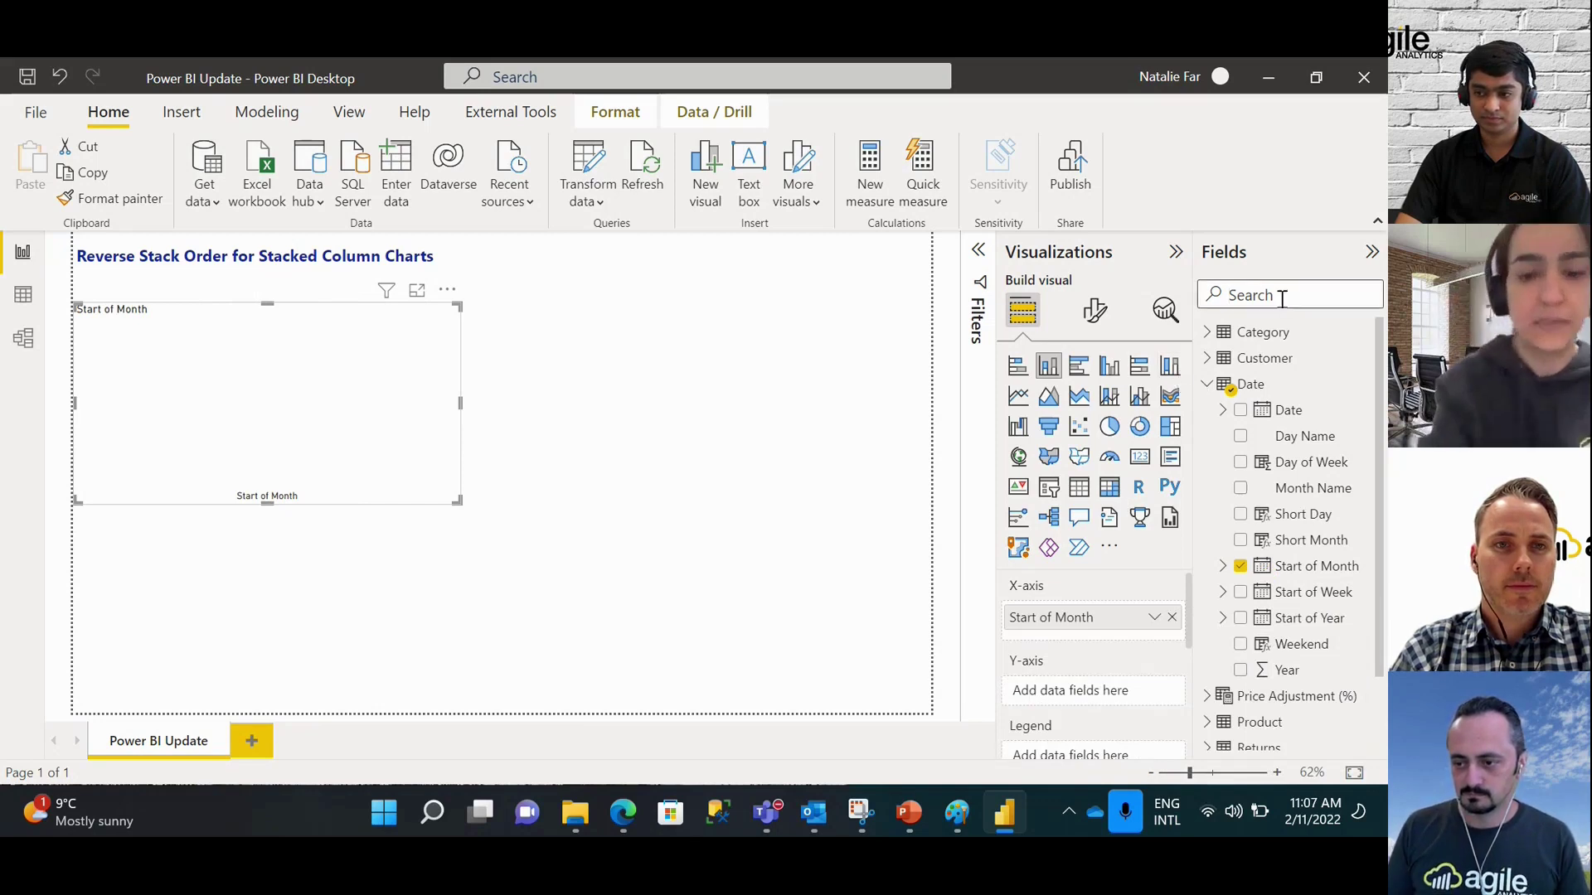
type("total re")
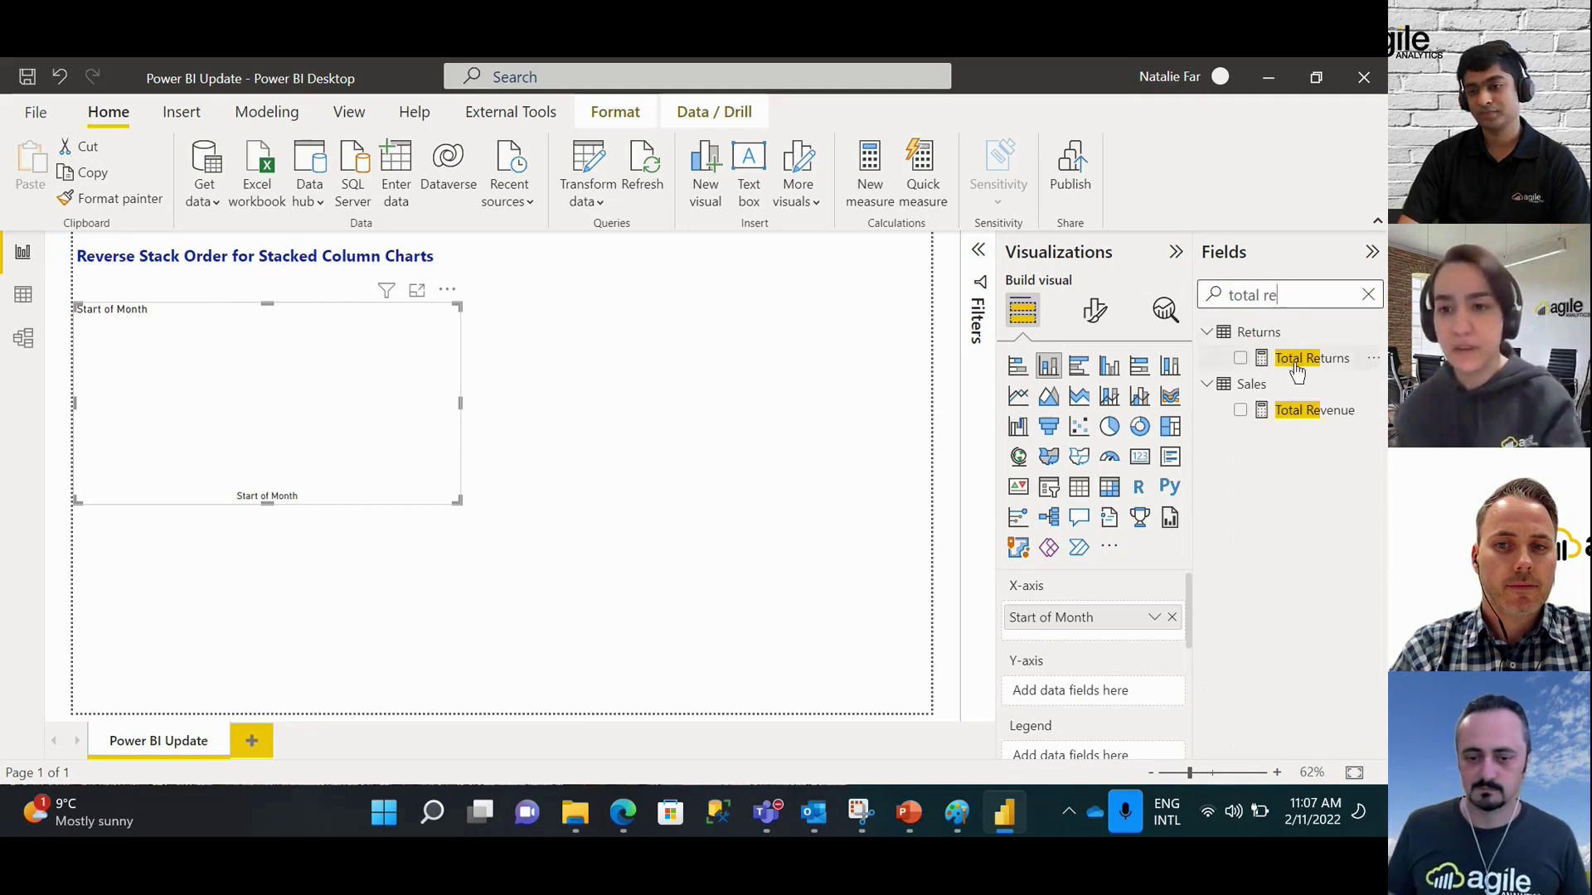
left_click_drag(1292, 360, 1099, 703)
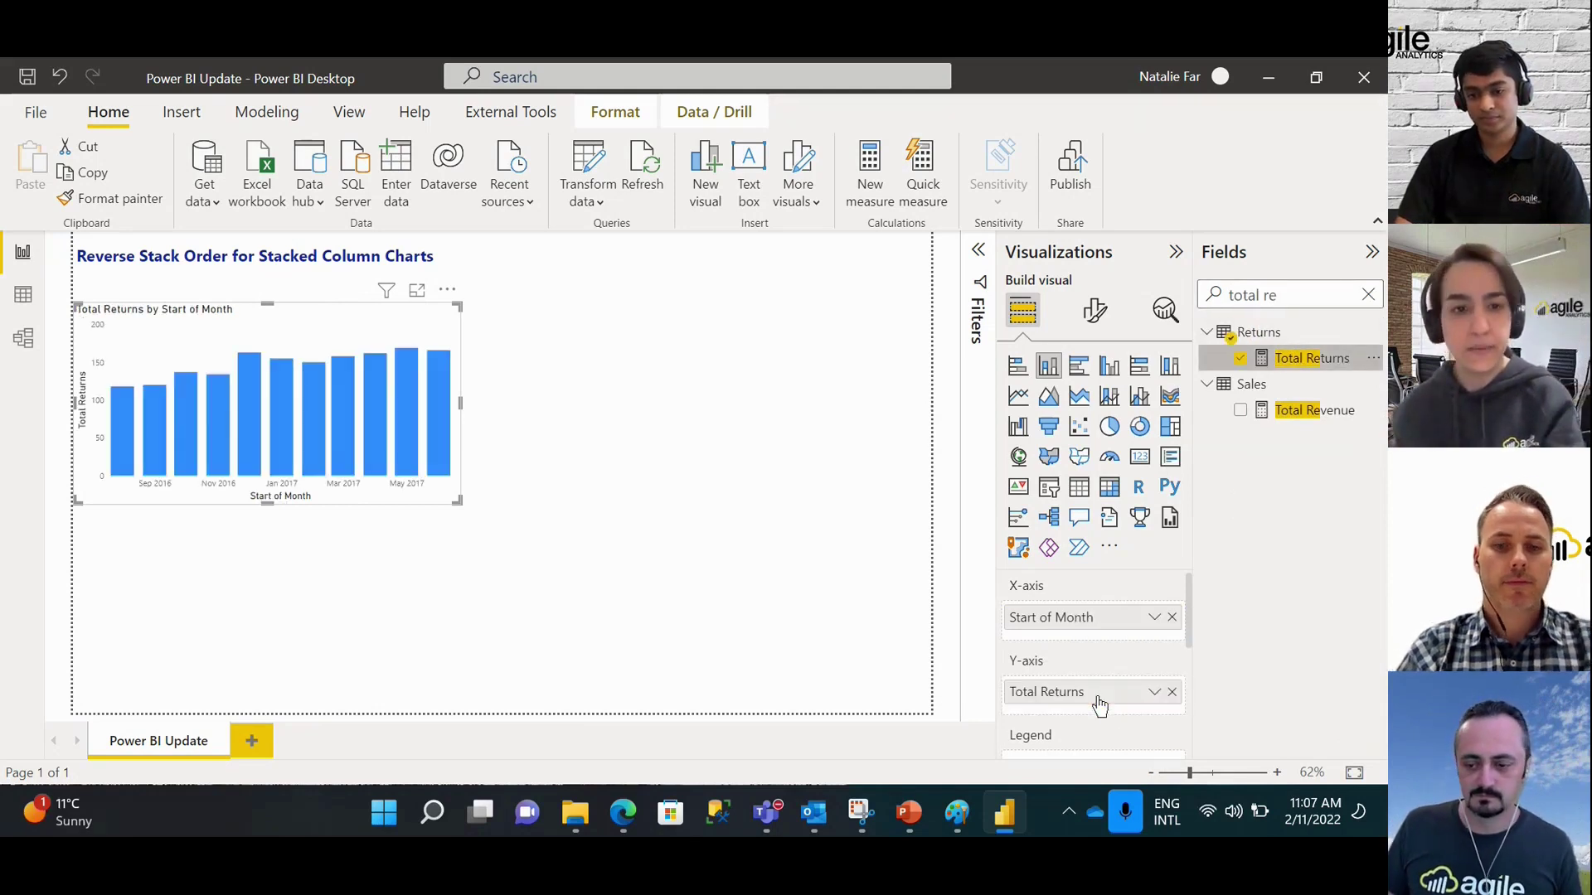
- Clear the field search and add CategoryName from the Category table as the column chart's legend
scroll(1123, 665, "down", 2)
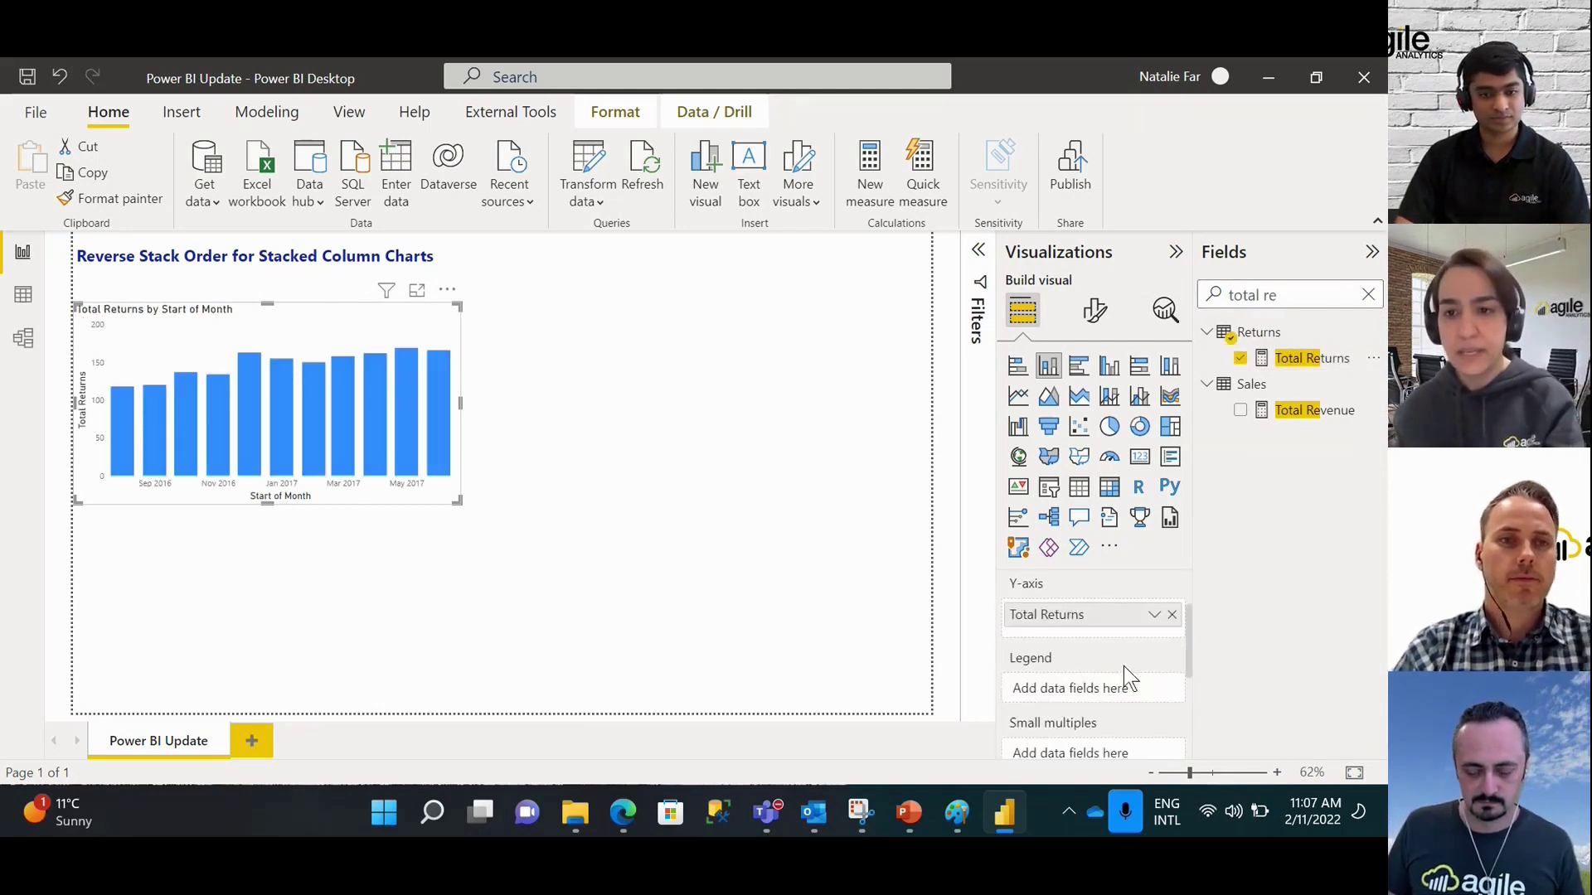
left_click(1369, 296)
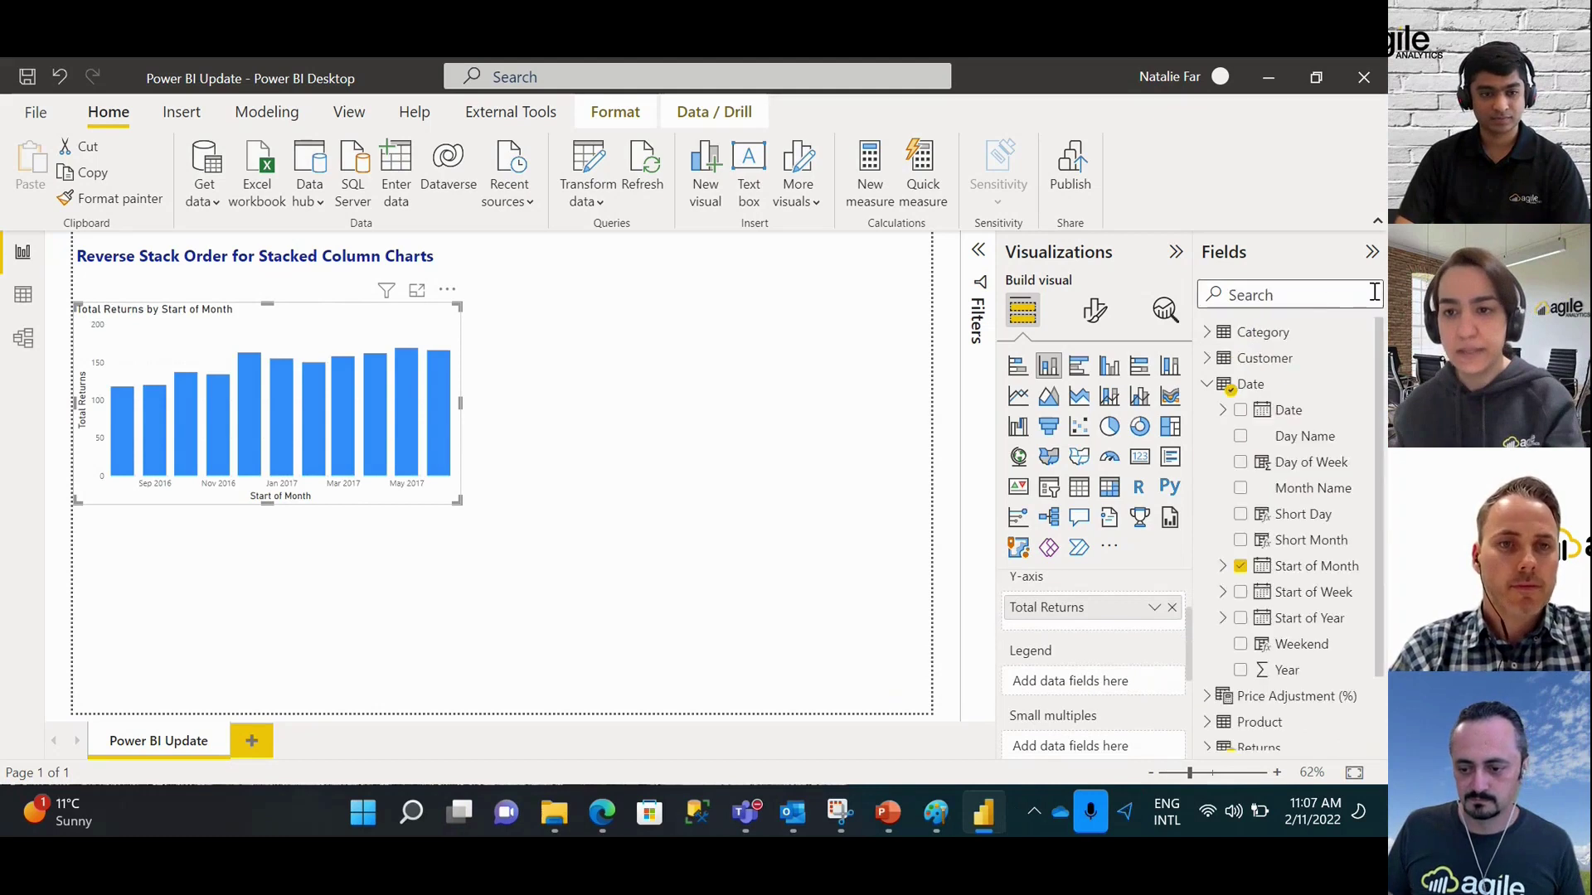
left_click(1207, 332)
left_click_drag(1293, 358, 1068, 688)
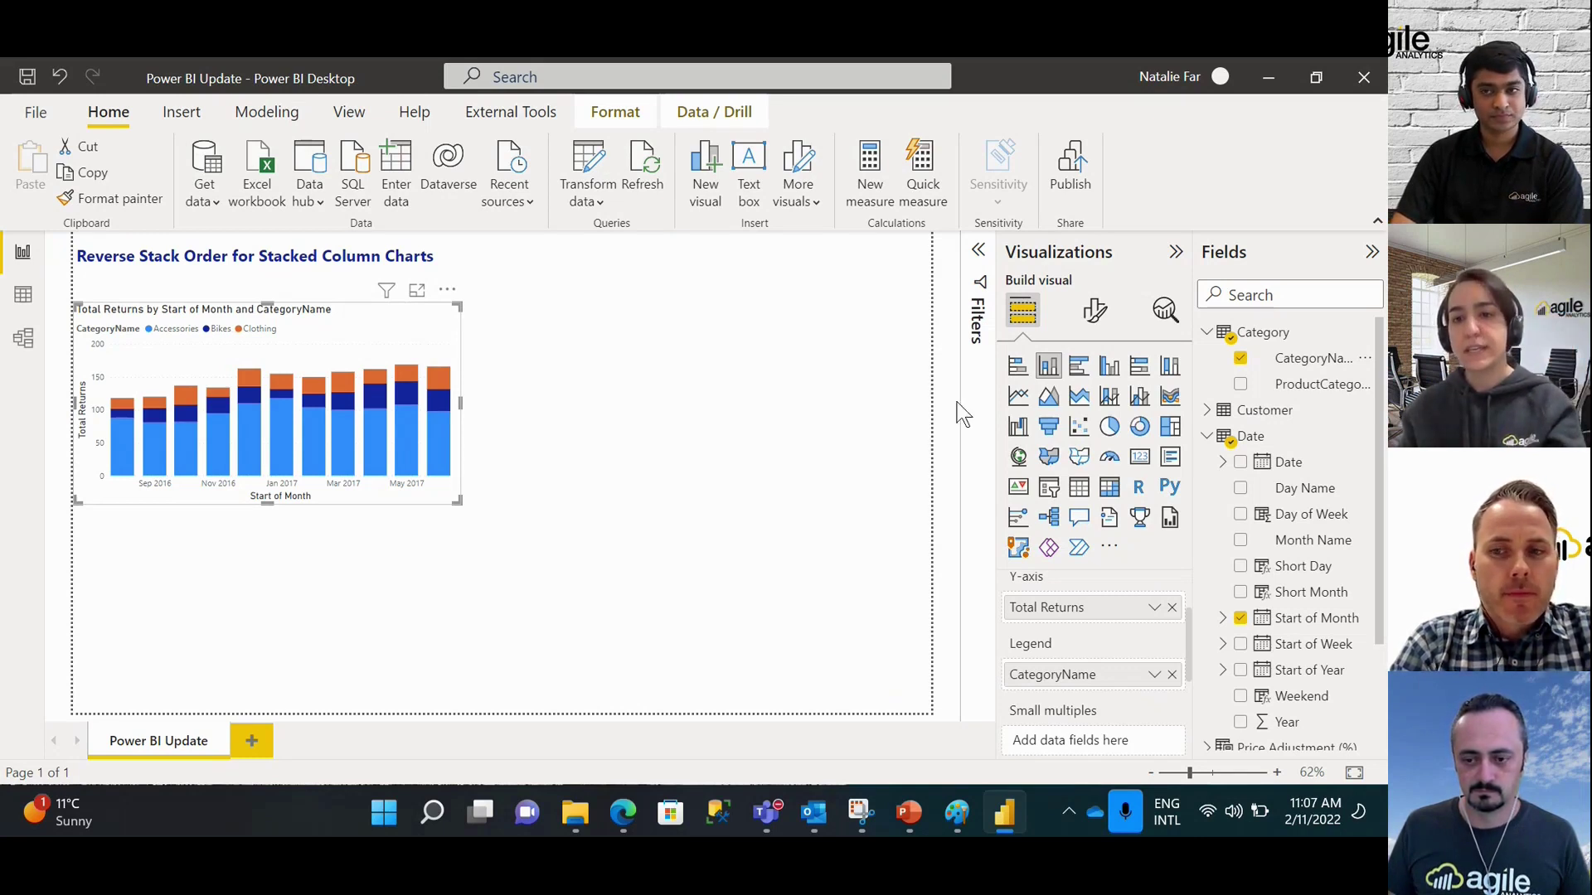
- Set the column chart's legend position to Top left stacked
left_click(1095, 311)
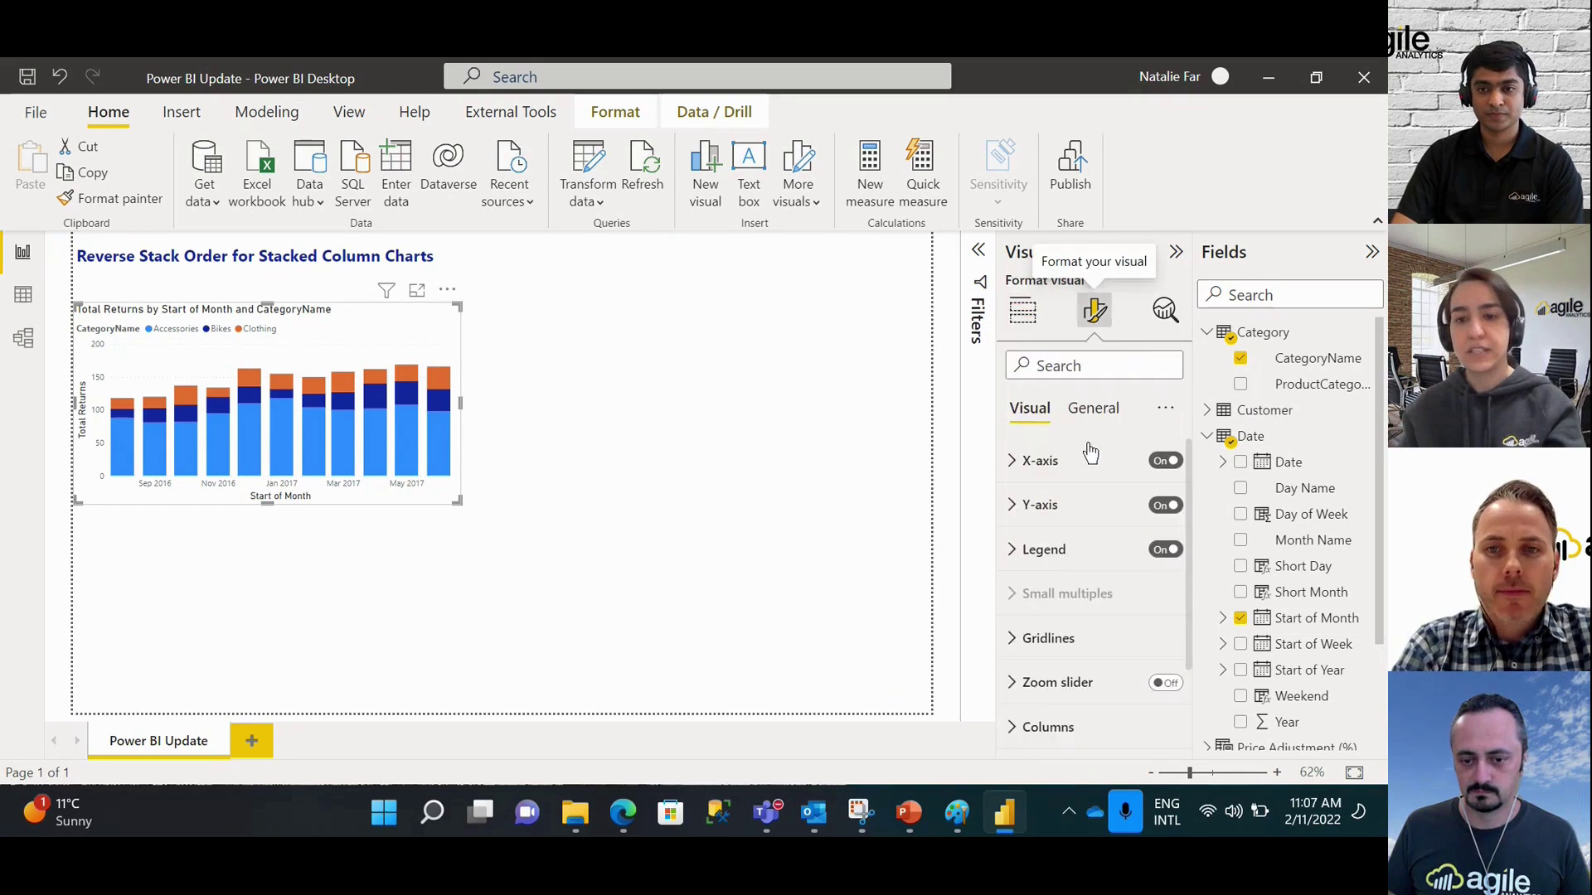
left_click(1031, 555)
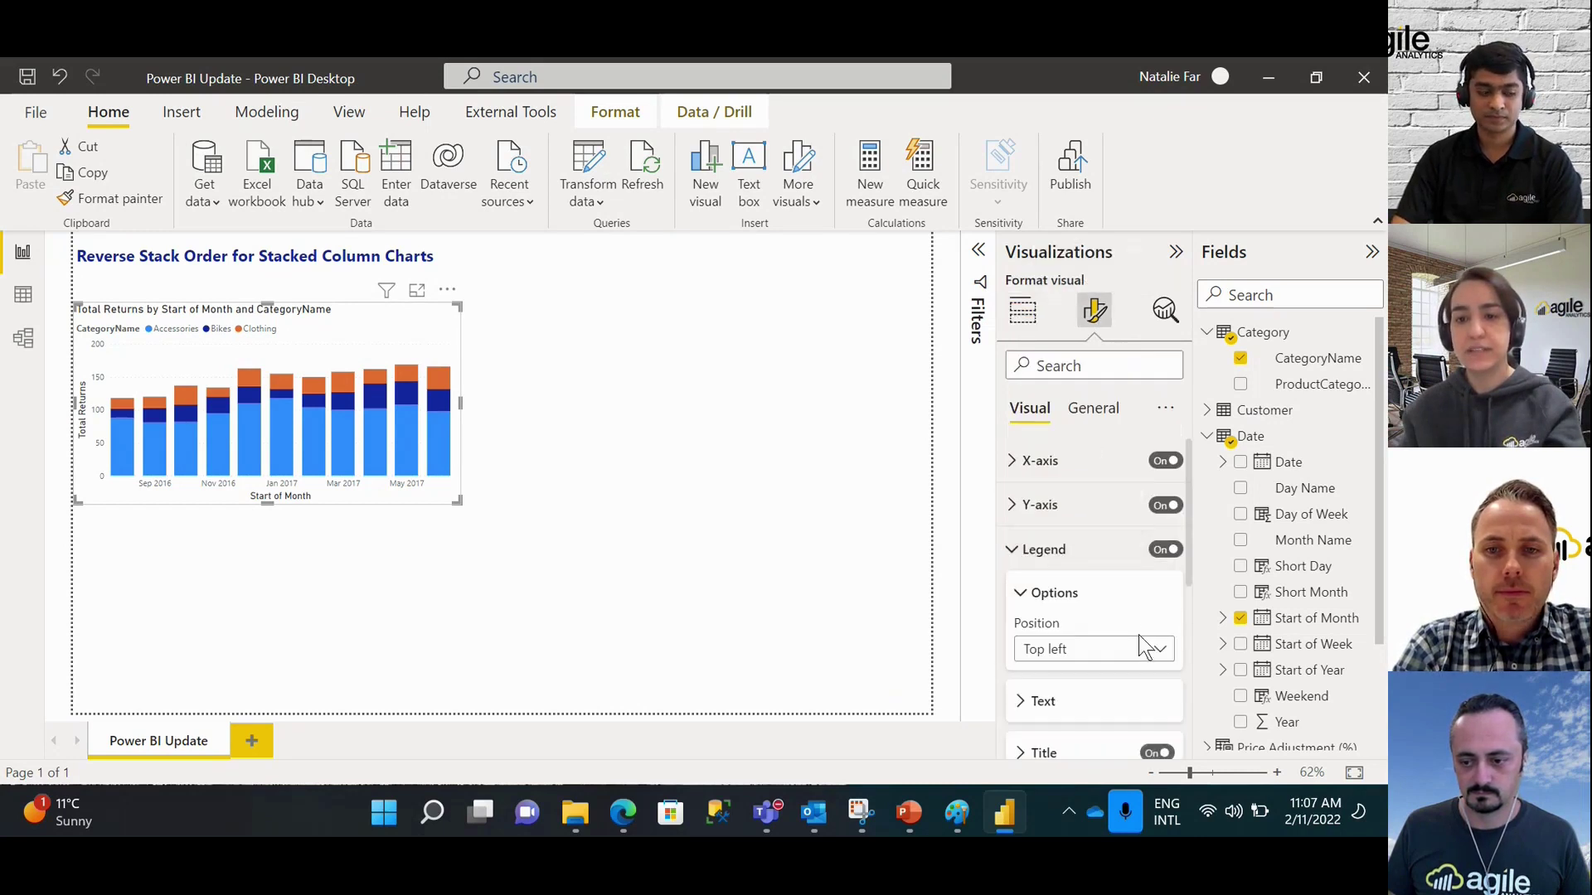
left_click(1155, 654)
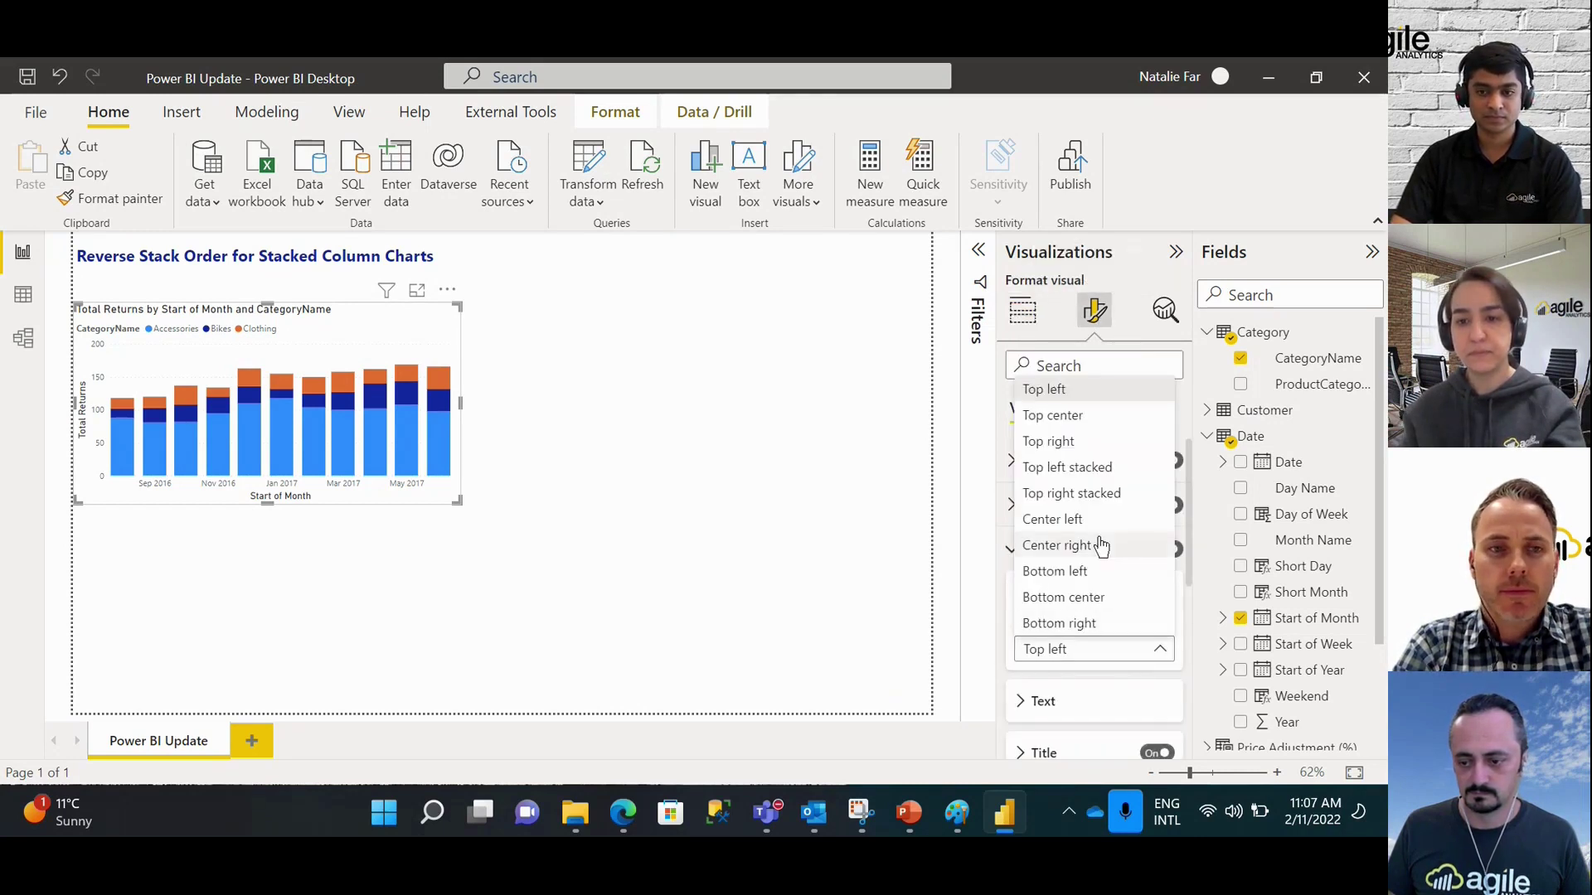
left_click(1084, 469)
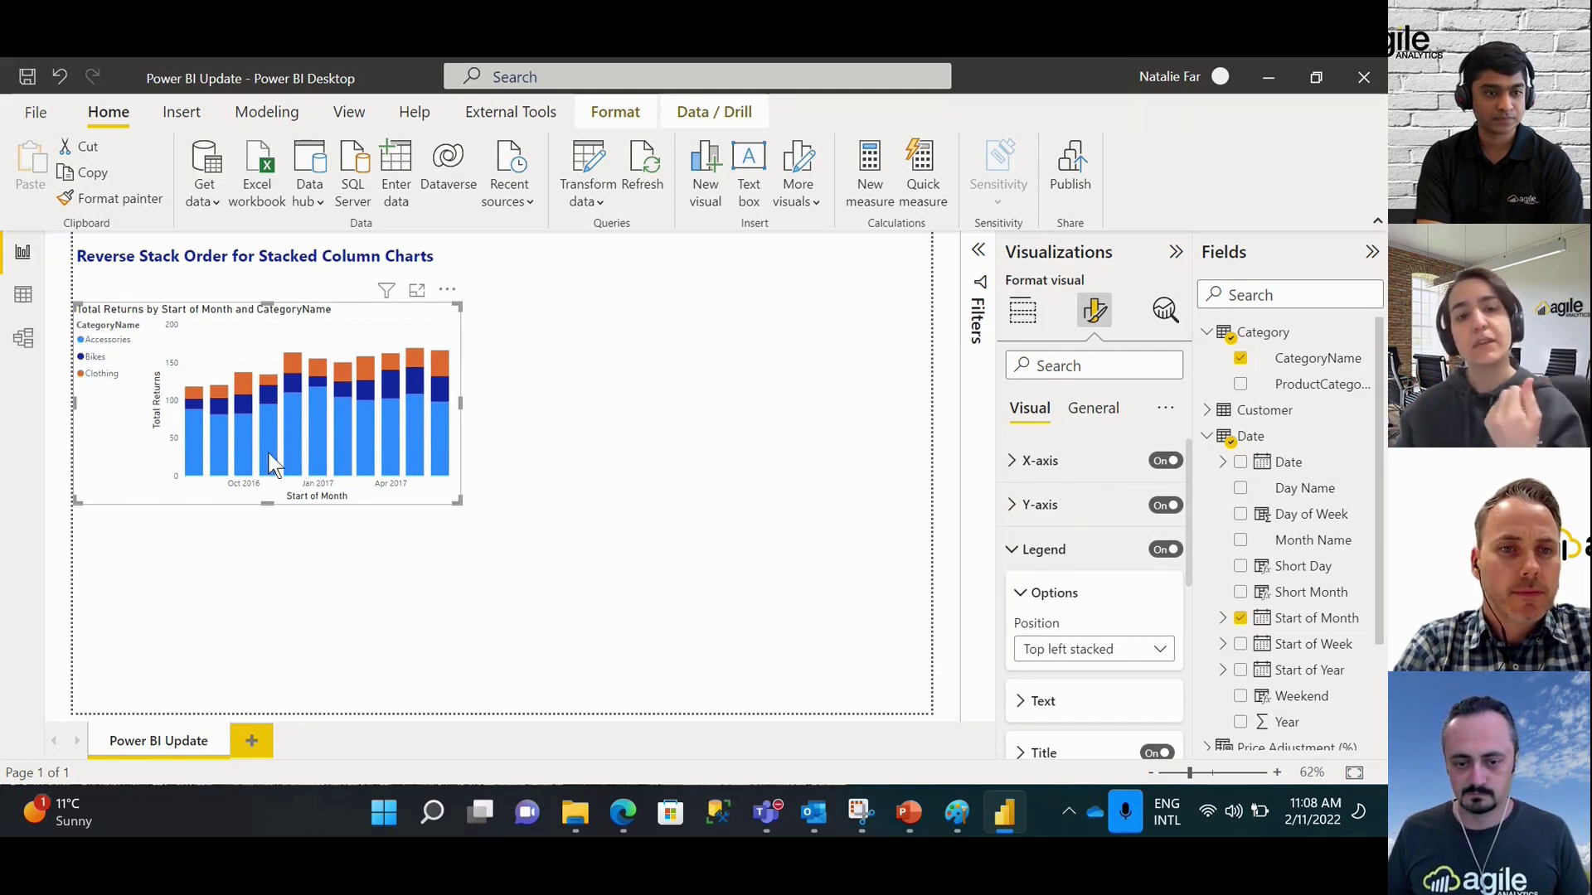
- Turn on Reverse stack order in the column chart's Columns color settings
mouse_move(224, 453)
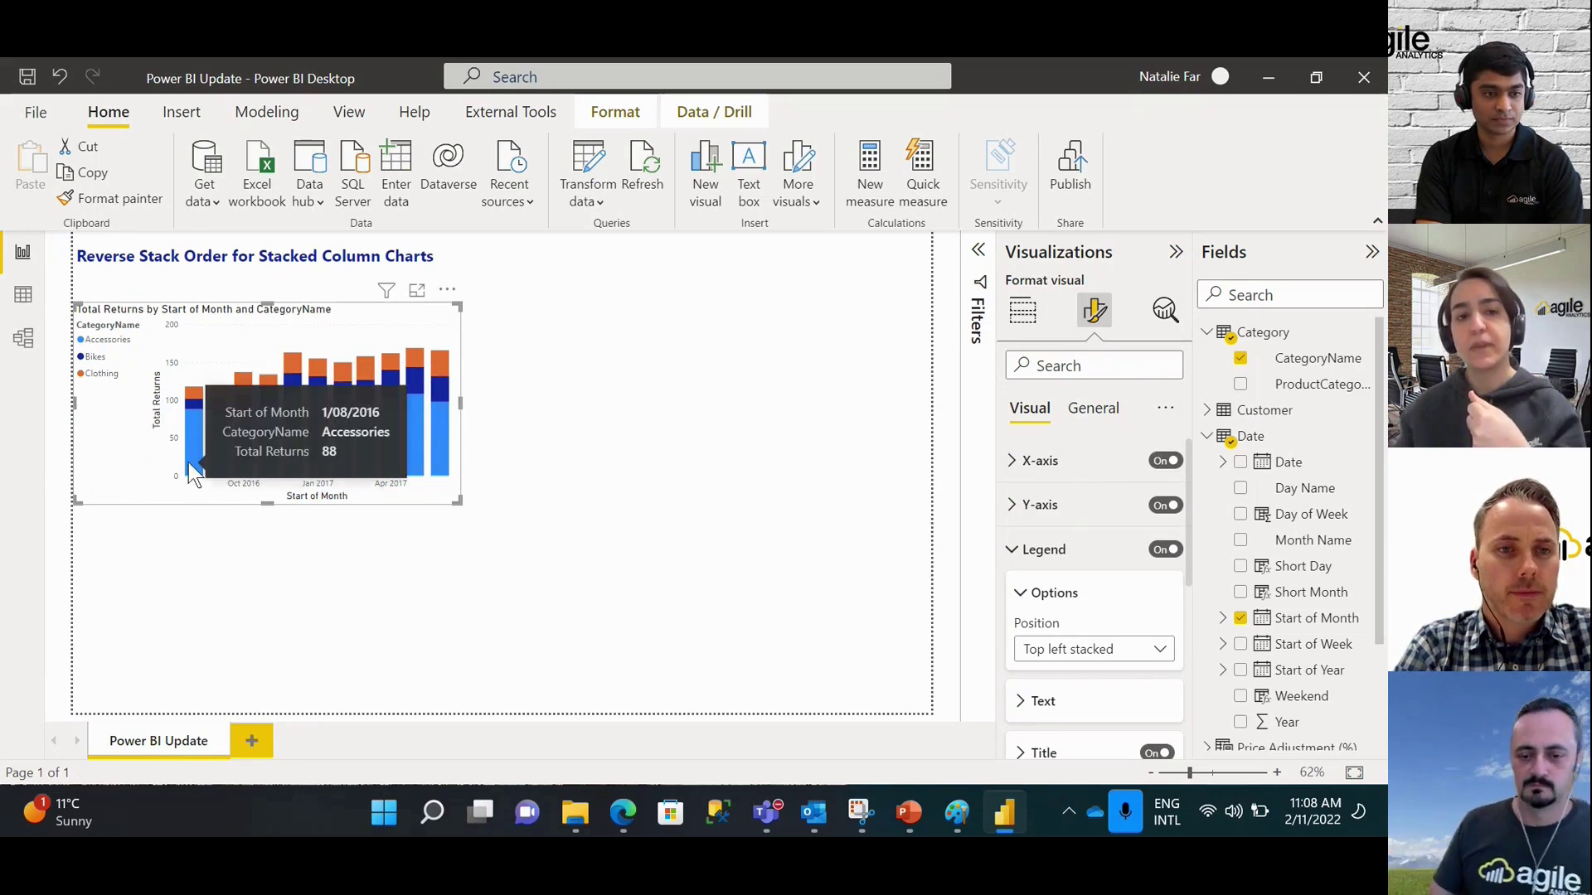
mouse_move(192, 393)
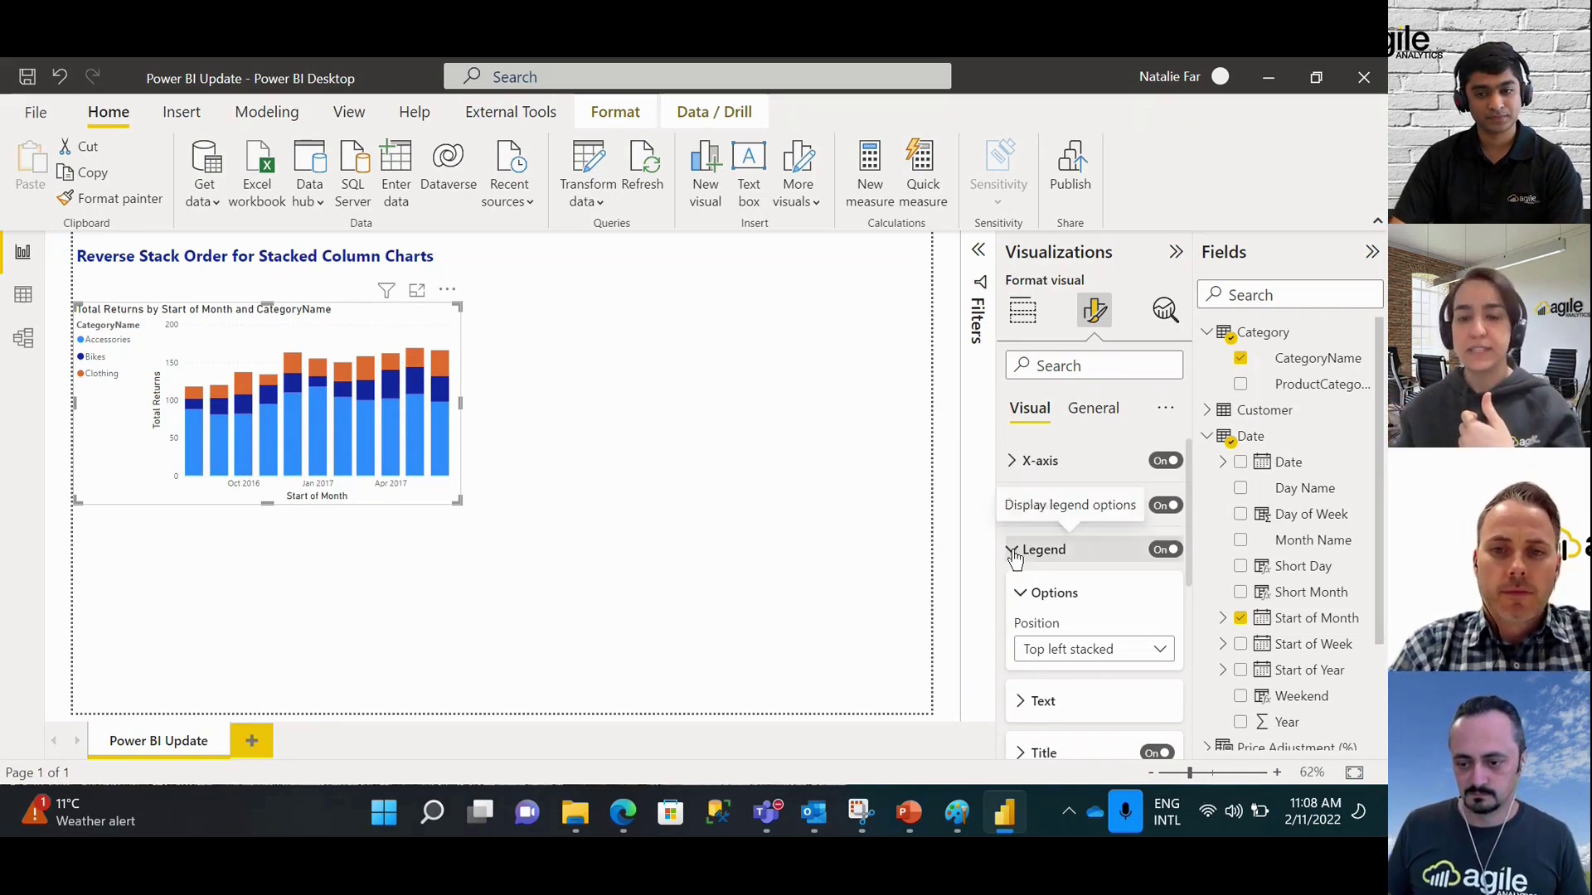
scroll(1028, 564, "down", 5)
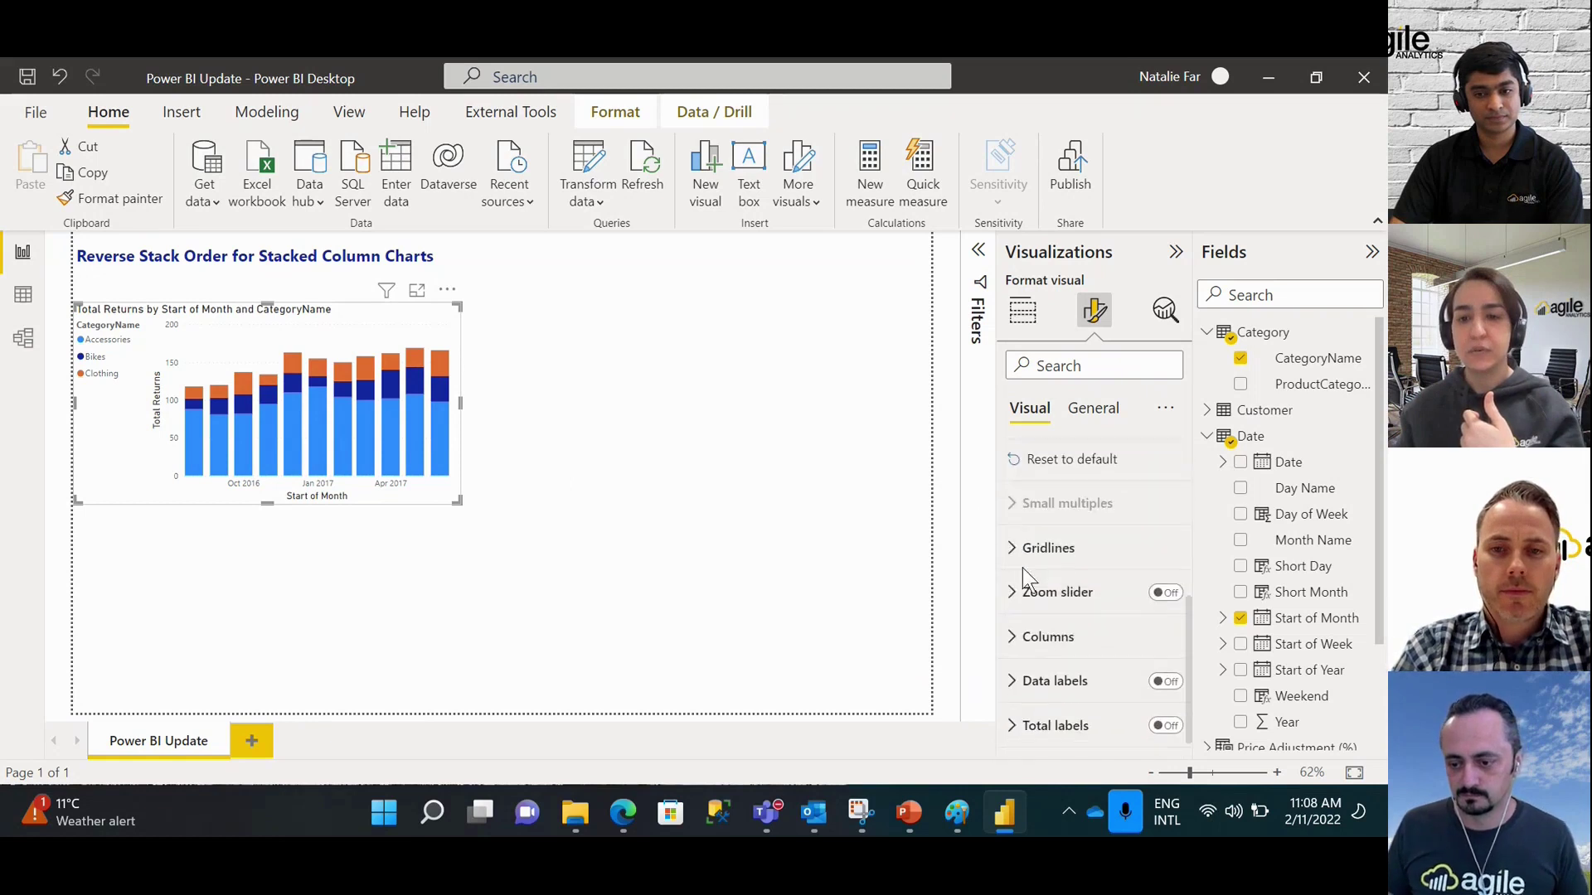
scroll(1021, 622, "down", 1)
left_click(1017, 612)
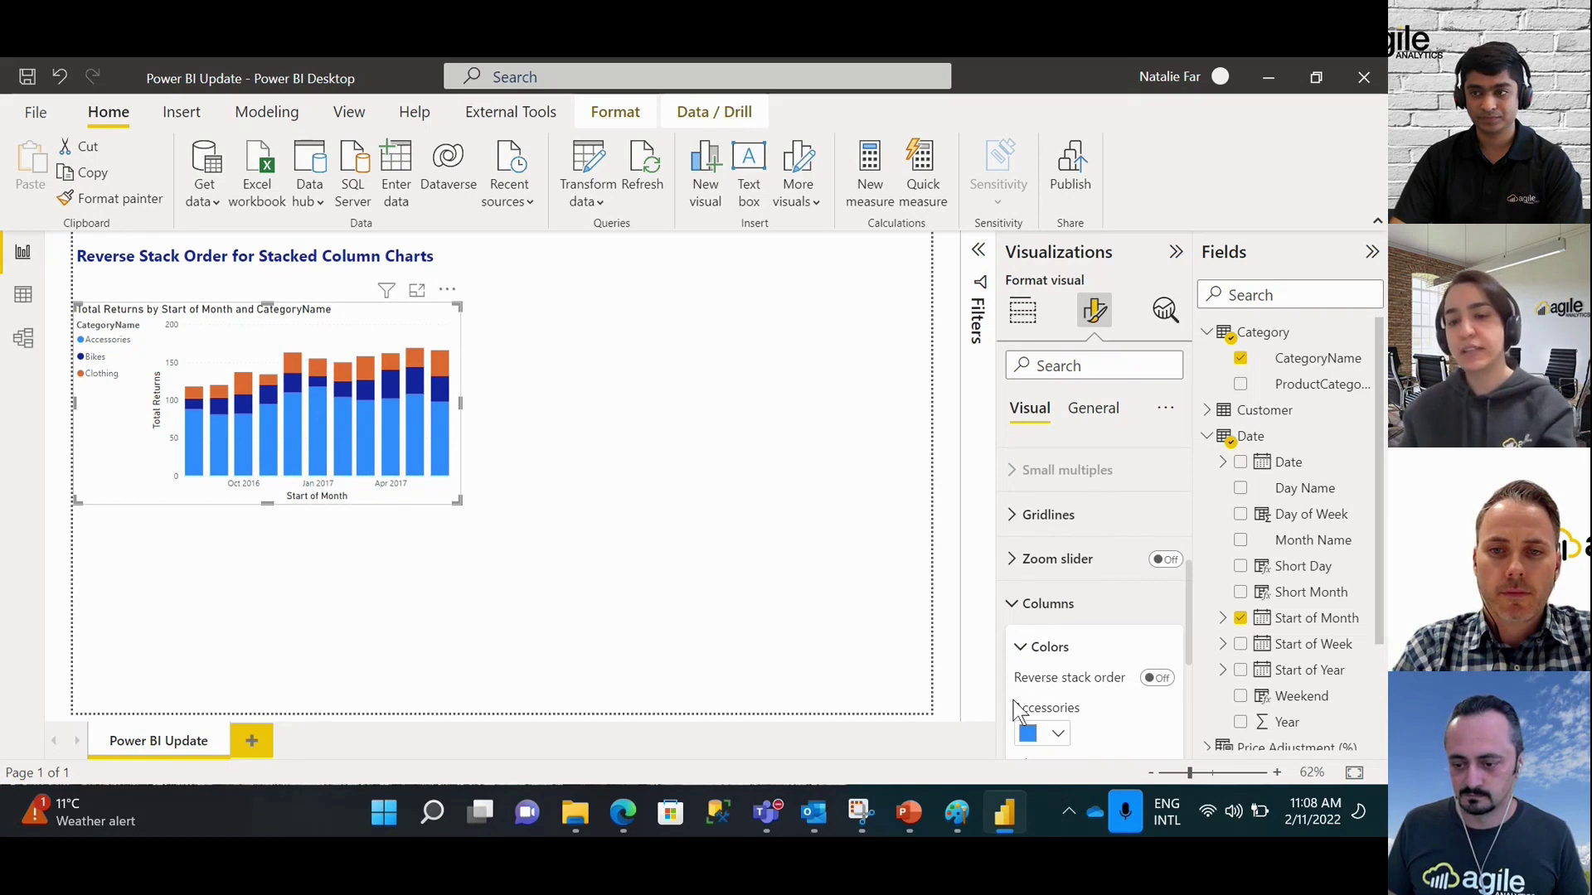
left_click(1159, 679)
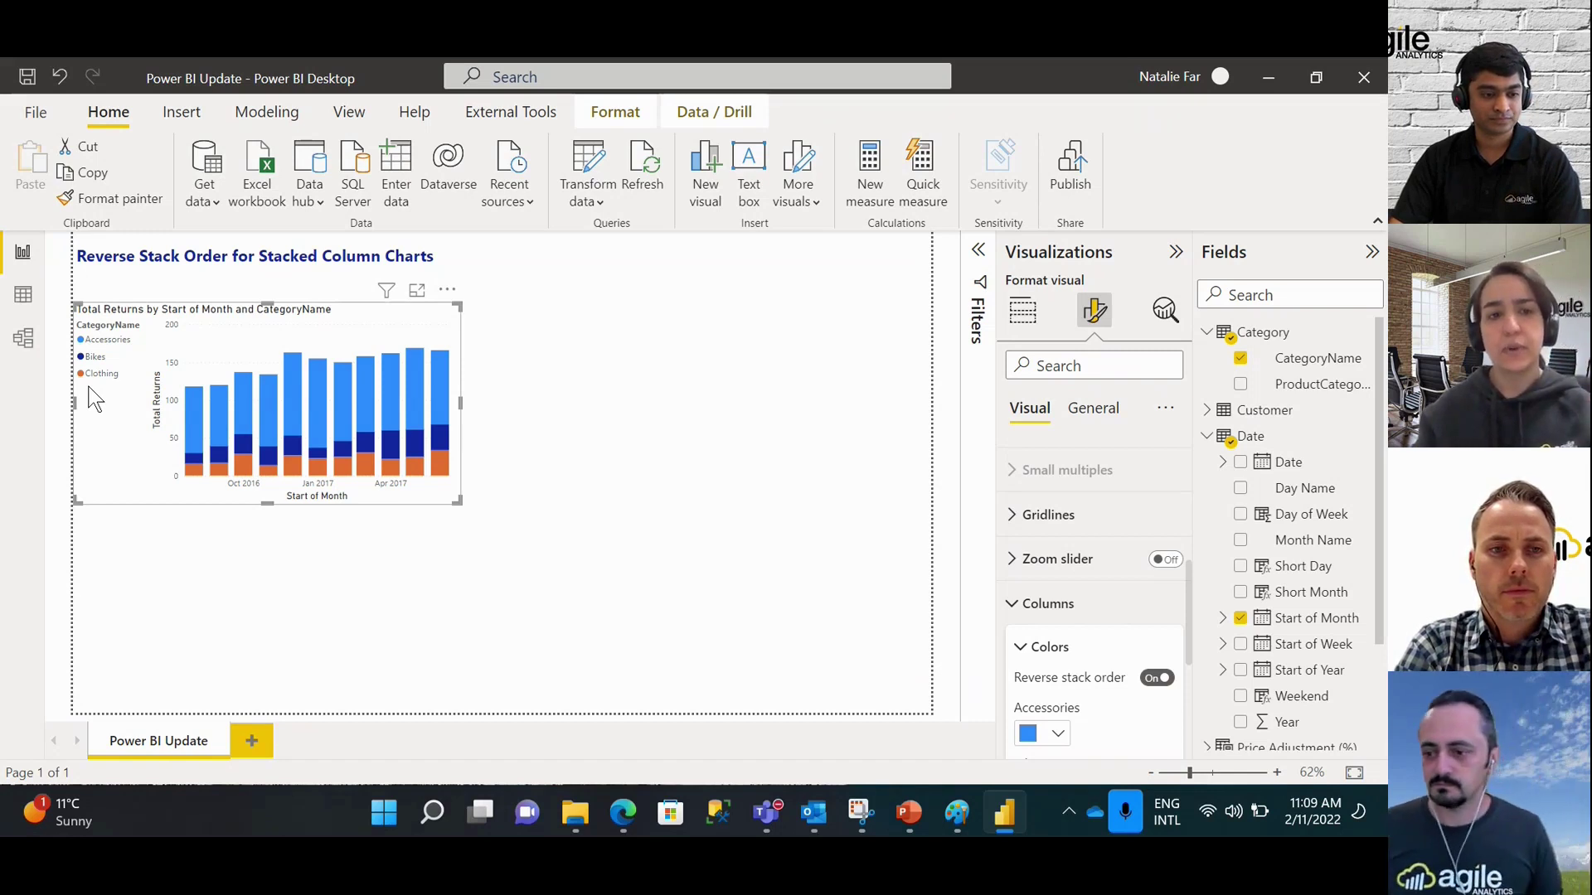
- Insert a stacked bar chart and place it to the right of the column chart at the same height
left_click(549, 338)
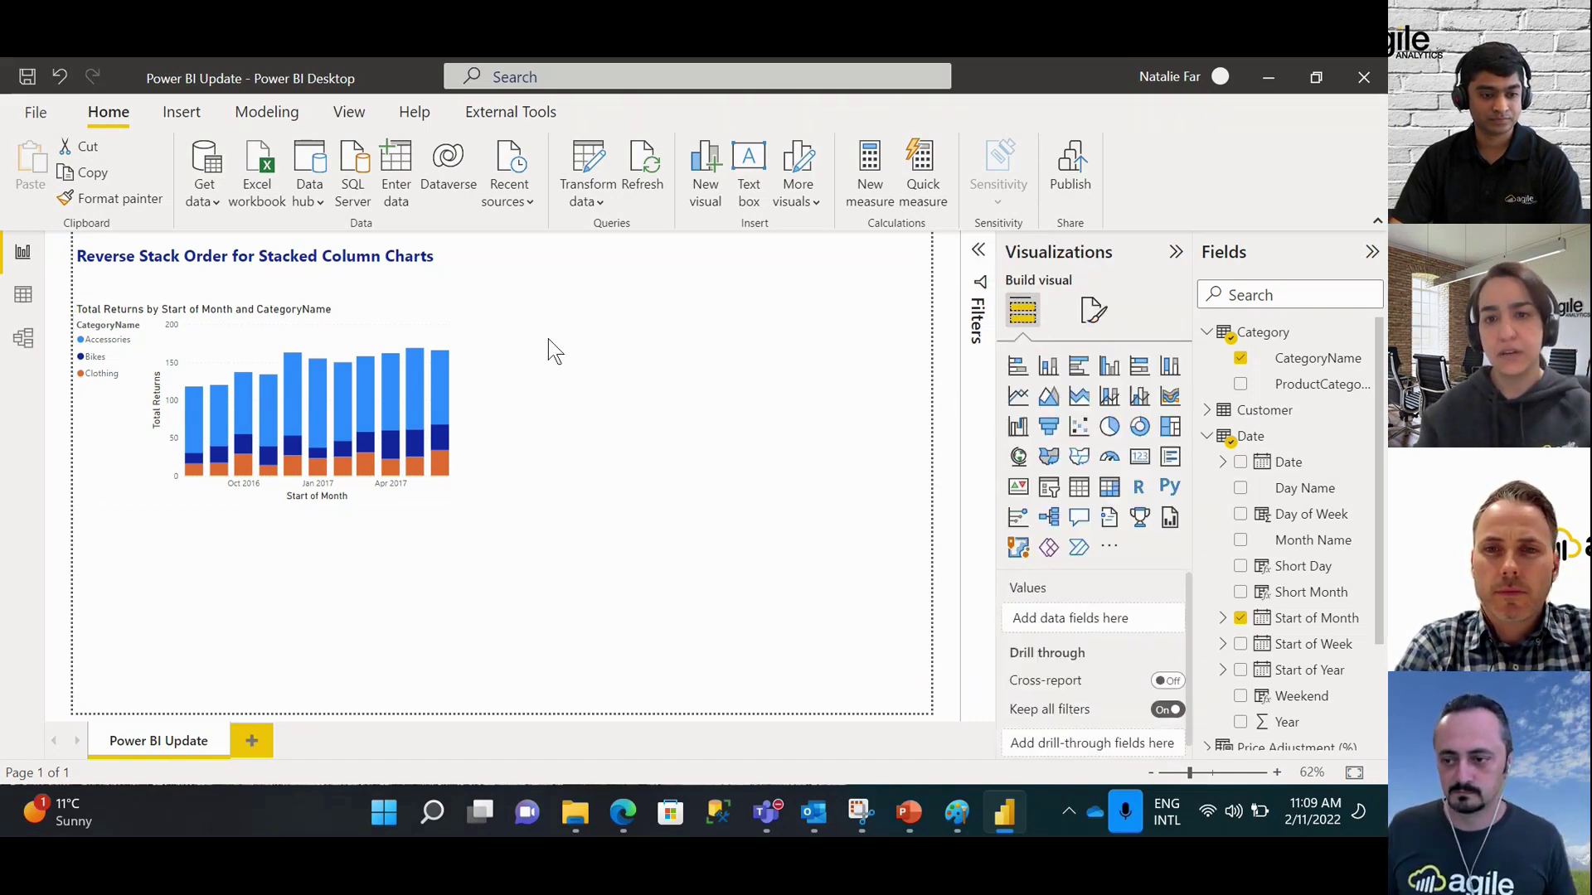
left_click(1019, 374)
left_click_drag(320, 600, 768, 381)
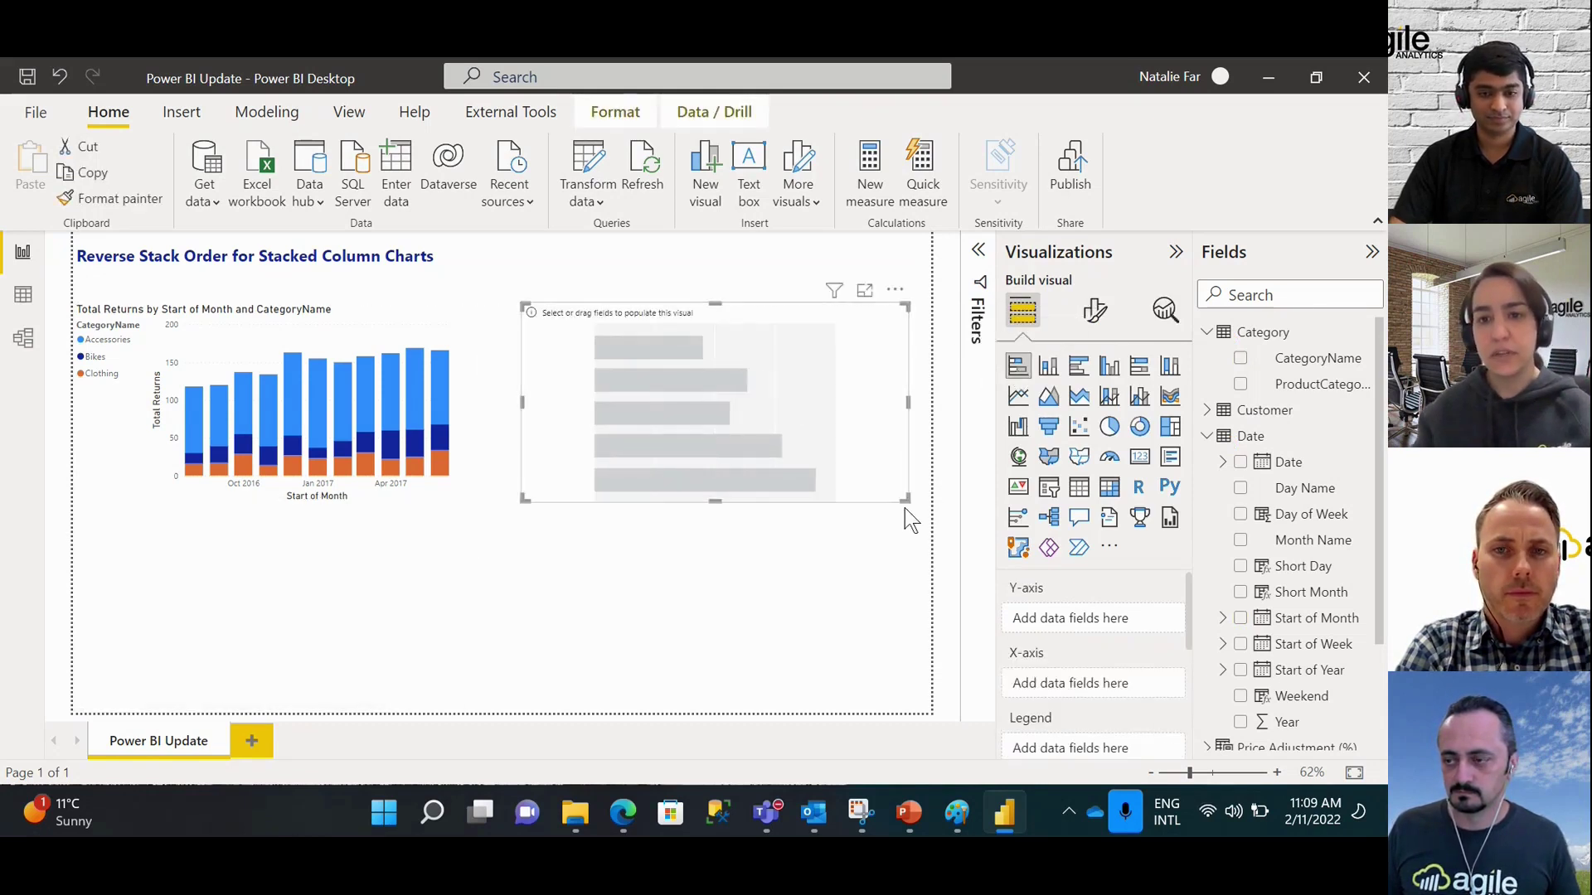
- Put Start of Month on the stacked bar chart's Y-axis as a plain date instead of a date hierarchy
left_click(1207, 333)
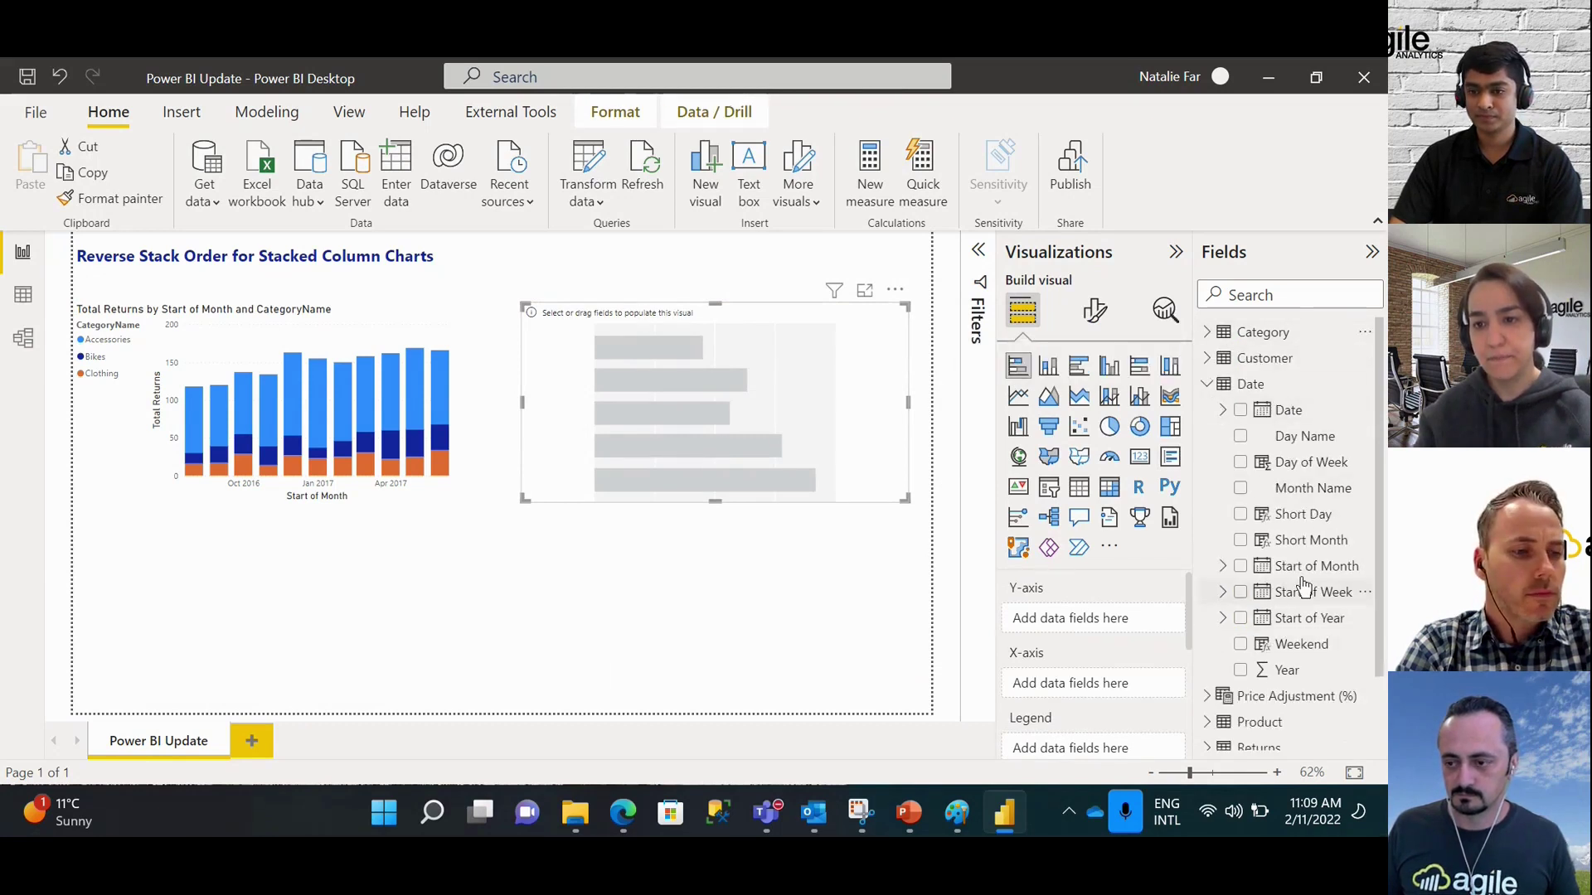
left_click_drag(1310, 566, 1091, 618)
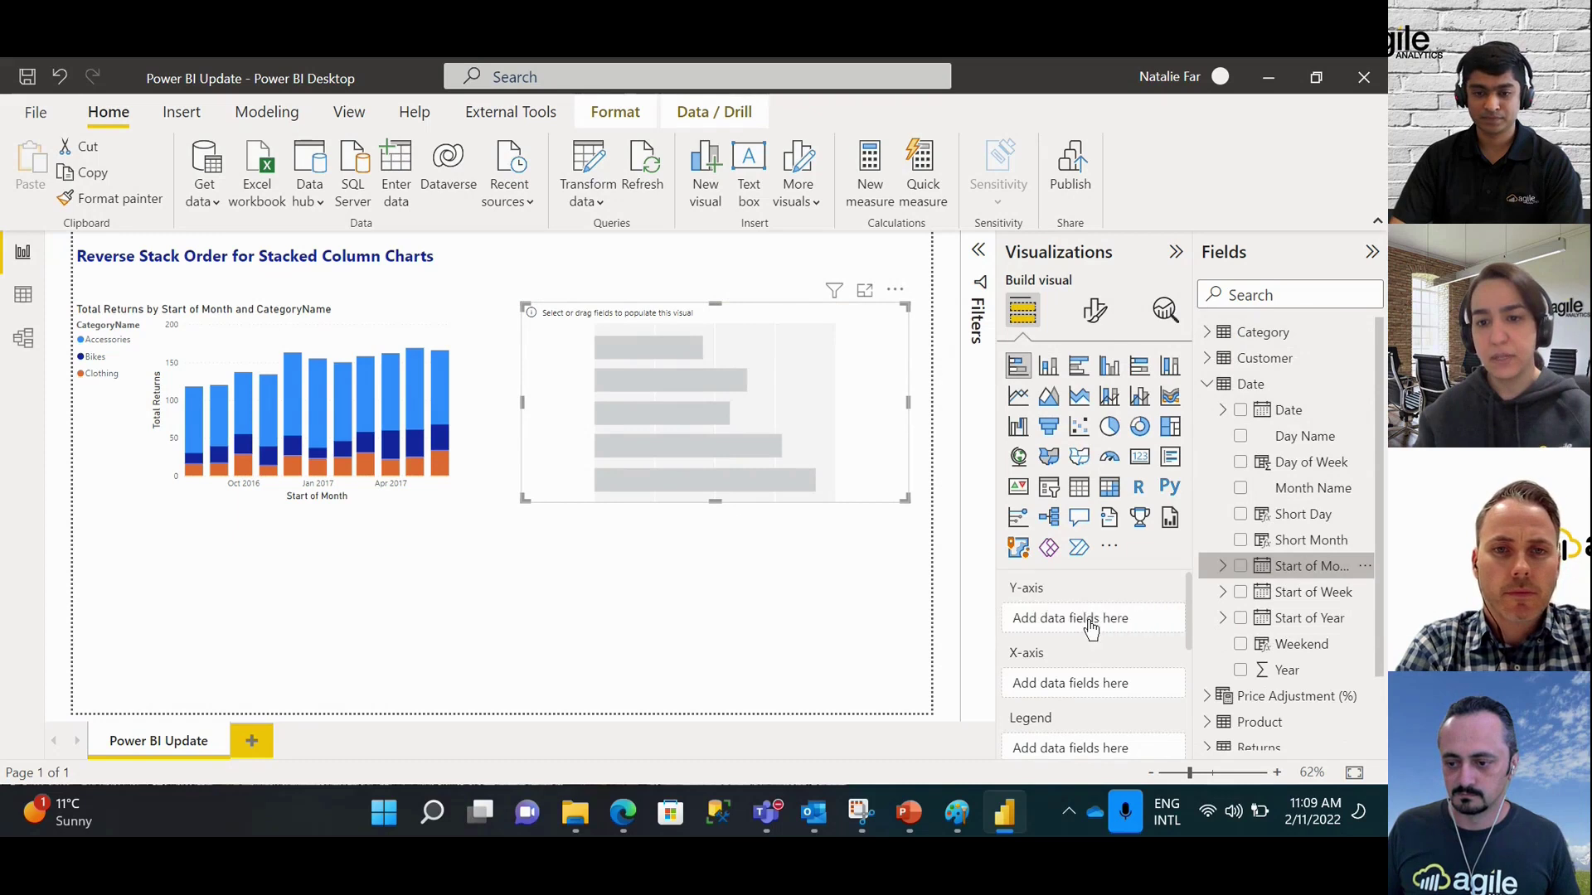
left_click(1155, 619)
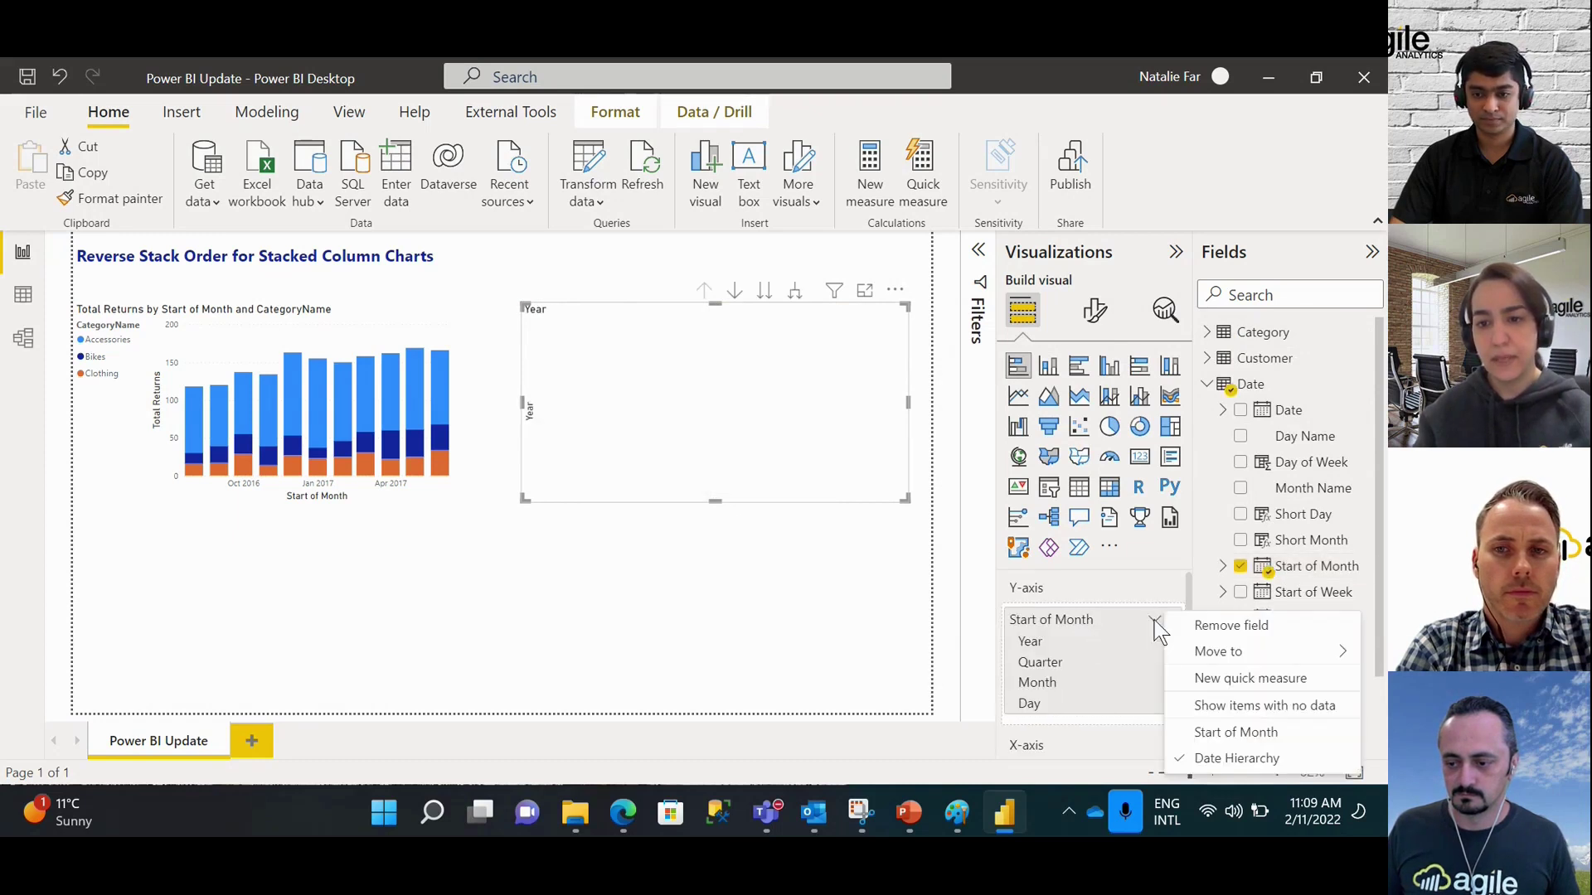
left_click(1225, 732)
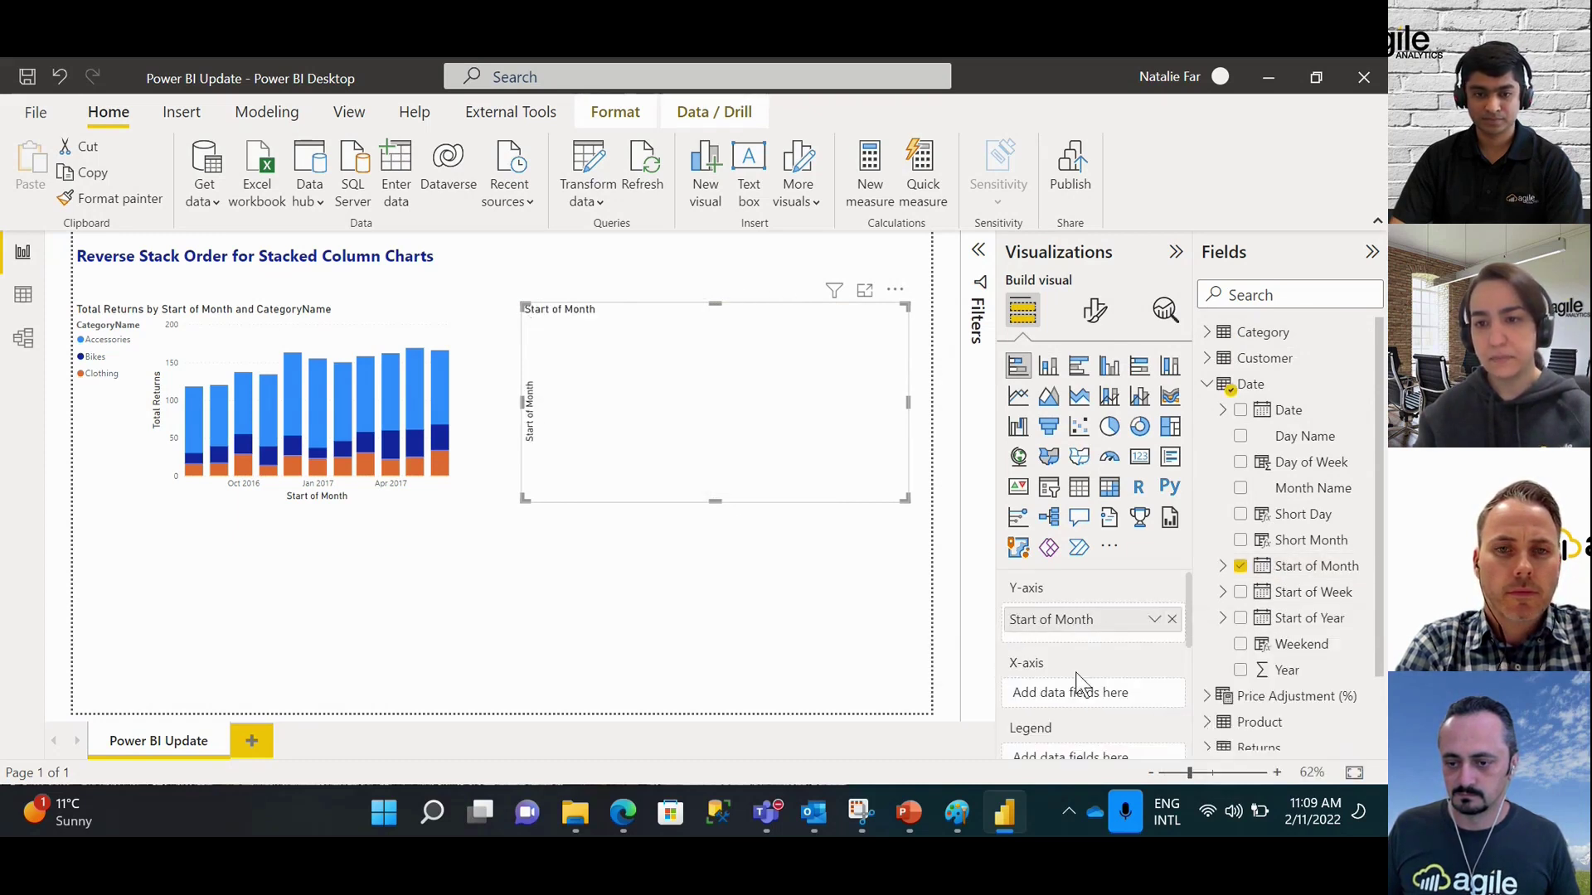
- Search the fields for "total" and add Total Returns to the stacked bar chart's X-axis
left_click(1257, 296)
type("total")
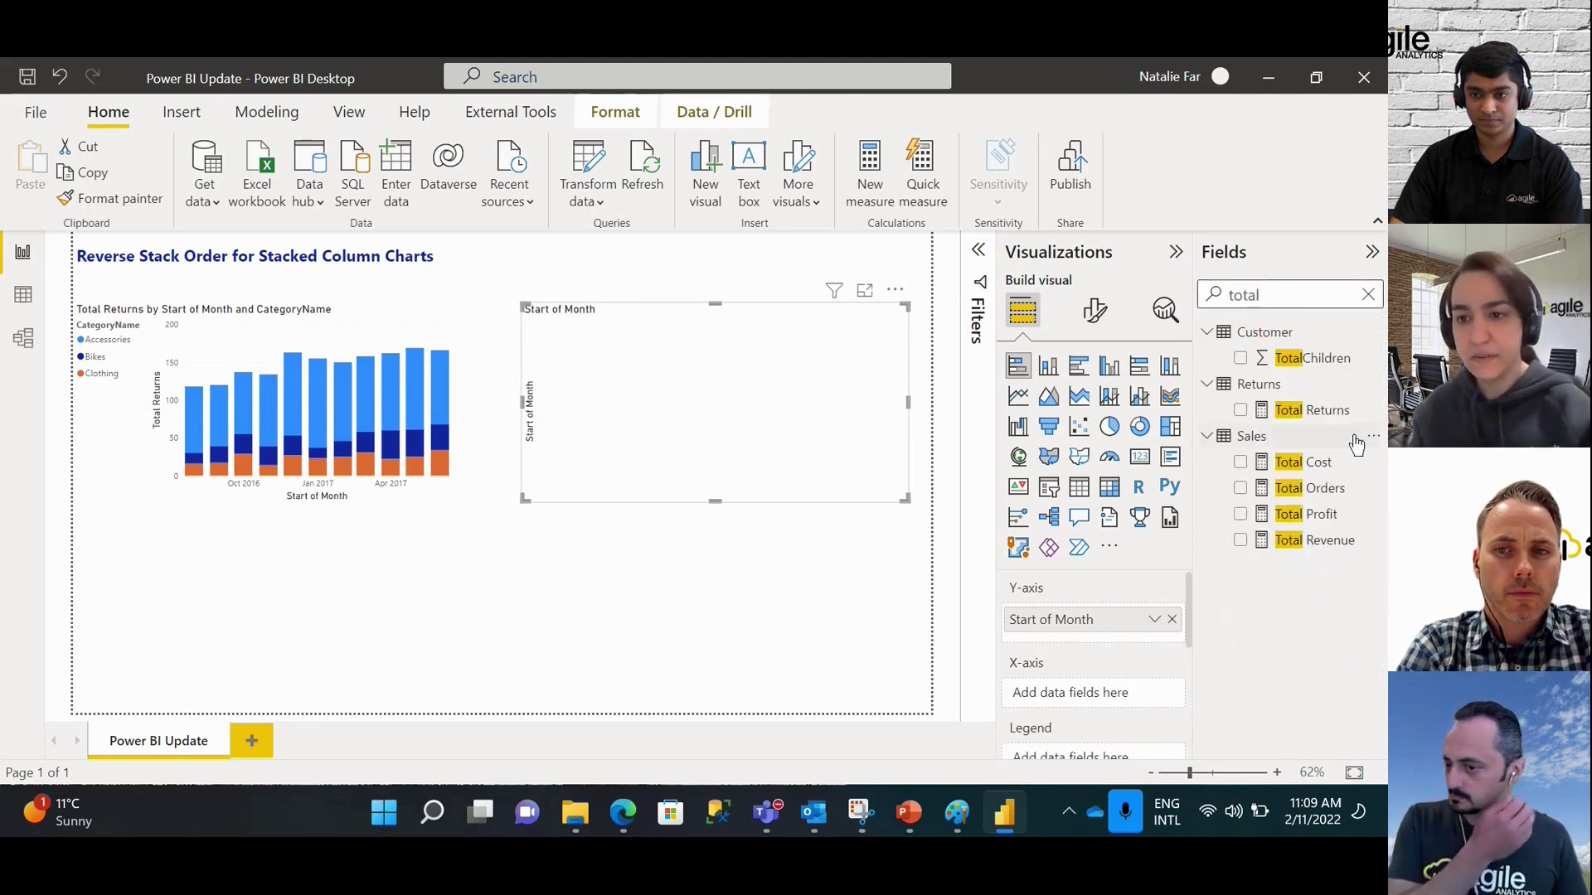
left_click_drag(1327, 411, 1091, 698)
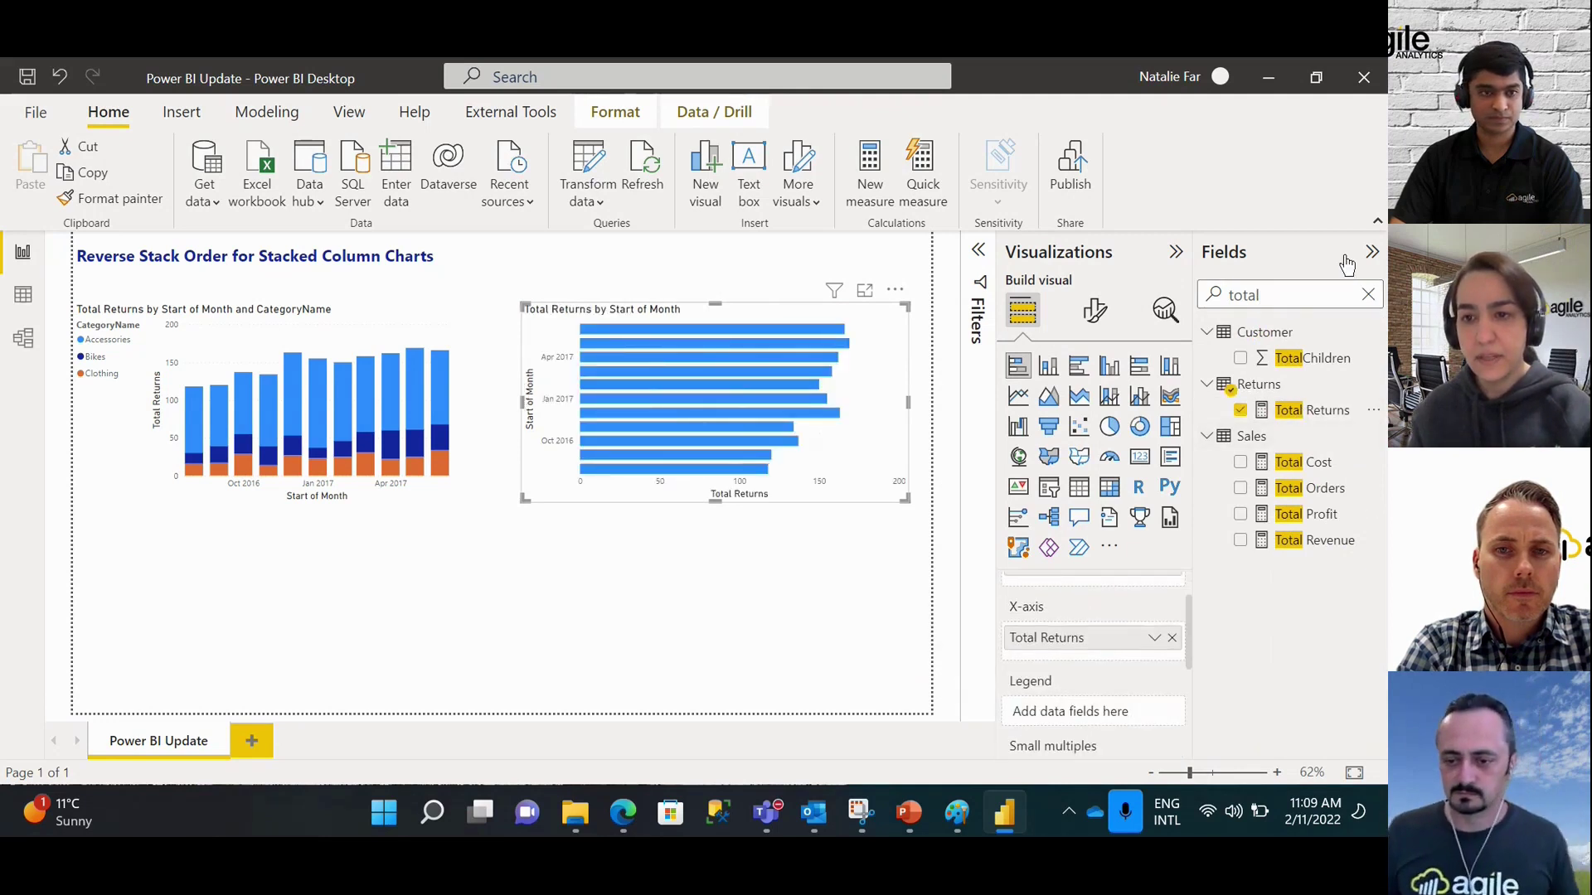
- Clear the field search, add CategoryName as the stacked bar chart's legend, and select the column chart
left_click(1368, 295)
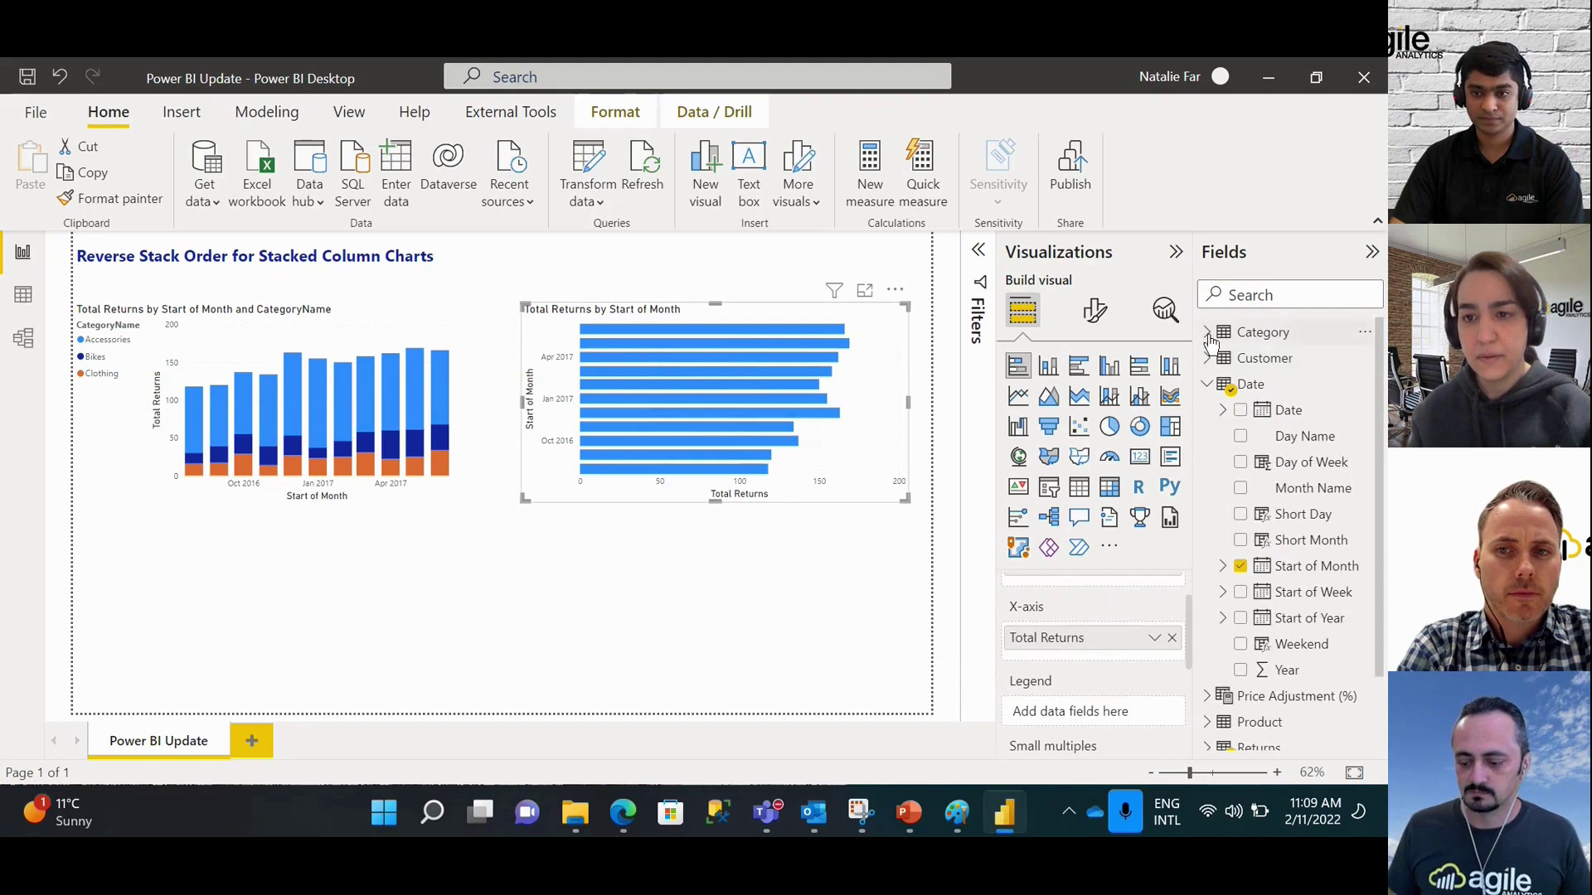
left_click(1208, 333)
left_click_drag(1337, 360, 1108, 718)
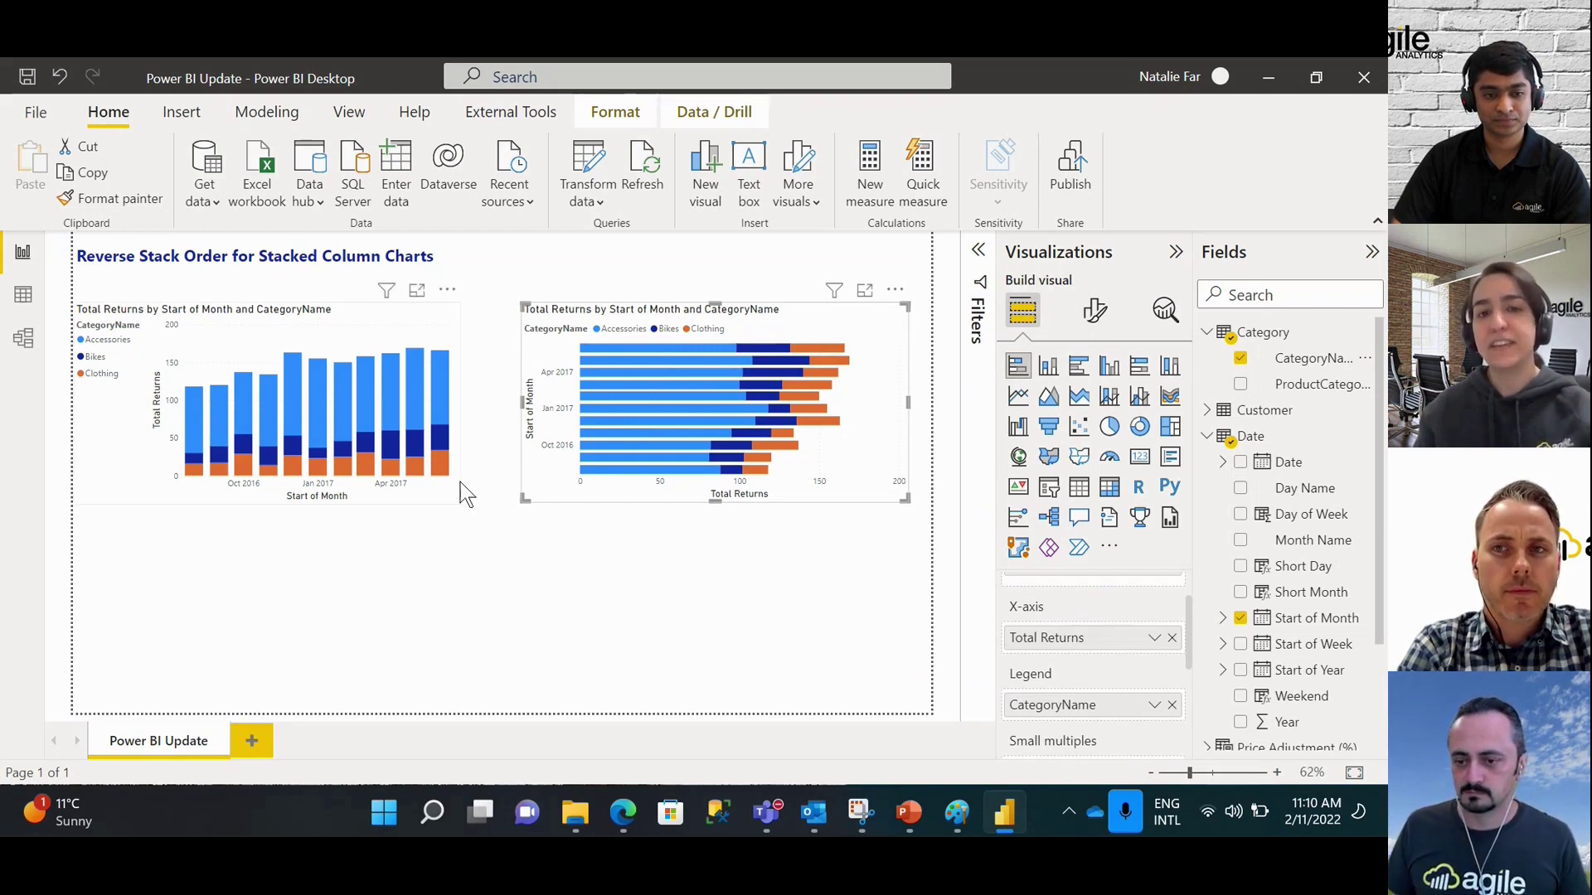
left_click(396, 504)
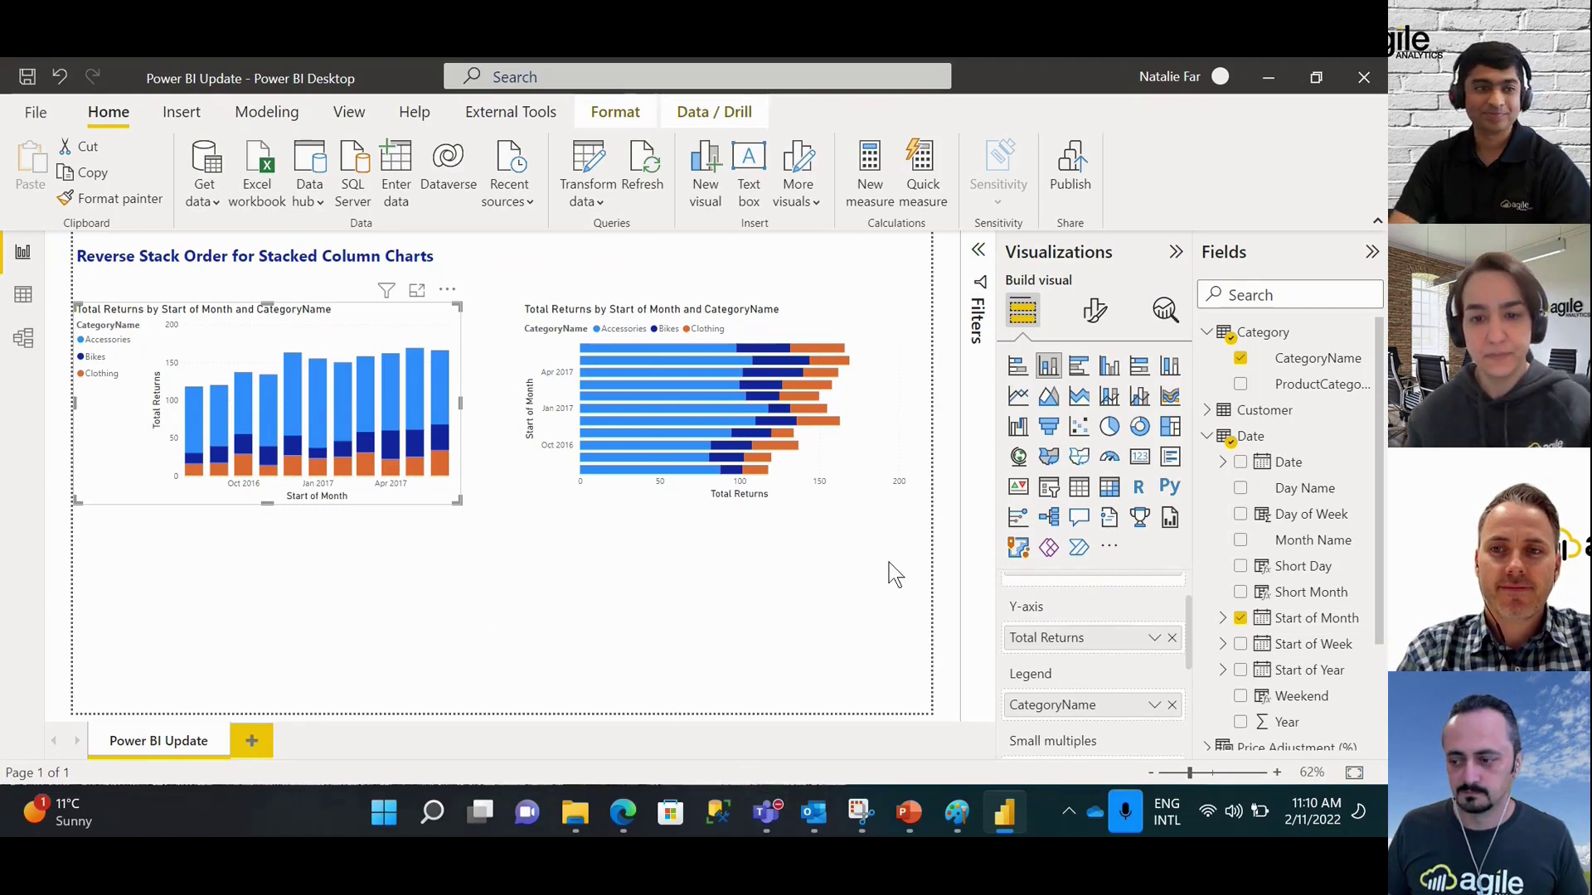
- Switch to the Teams meeting window and stop sharing the screen
mouse_move(767, 810)
left_click(744, 643)
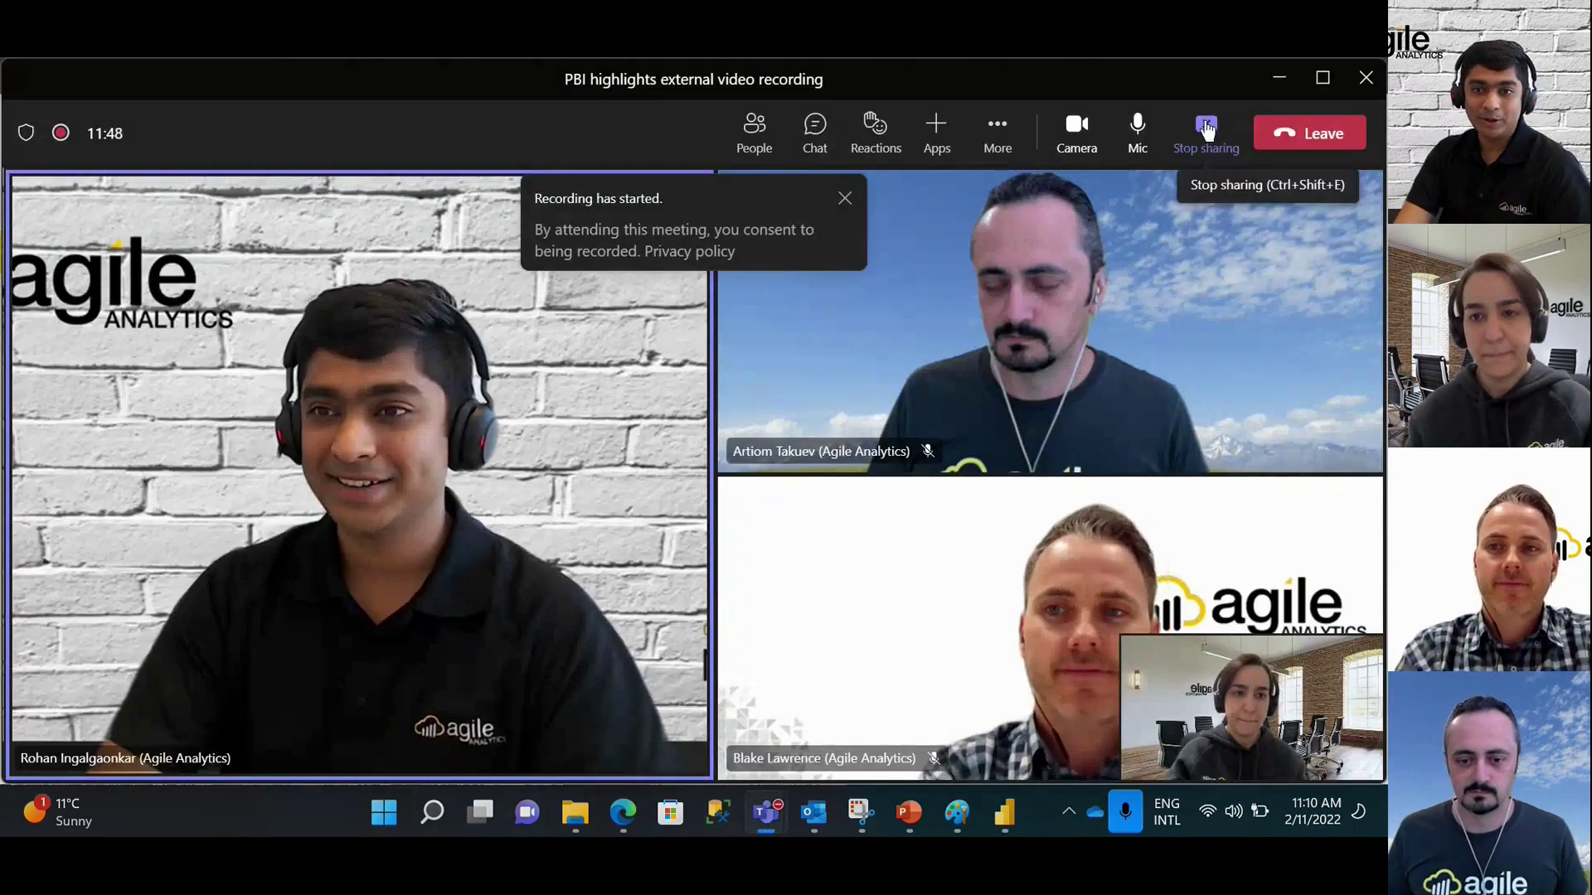
left_click(1206, 126)
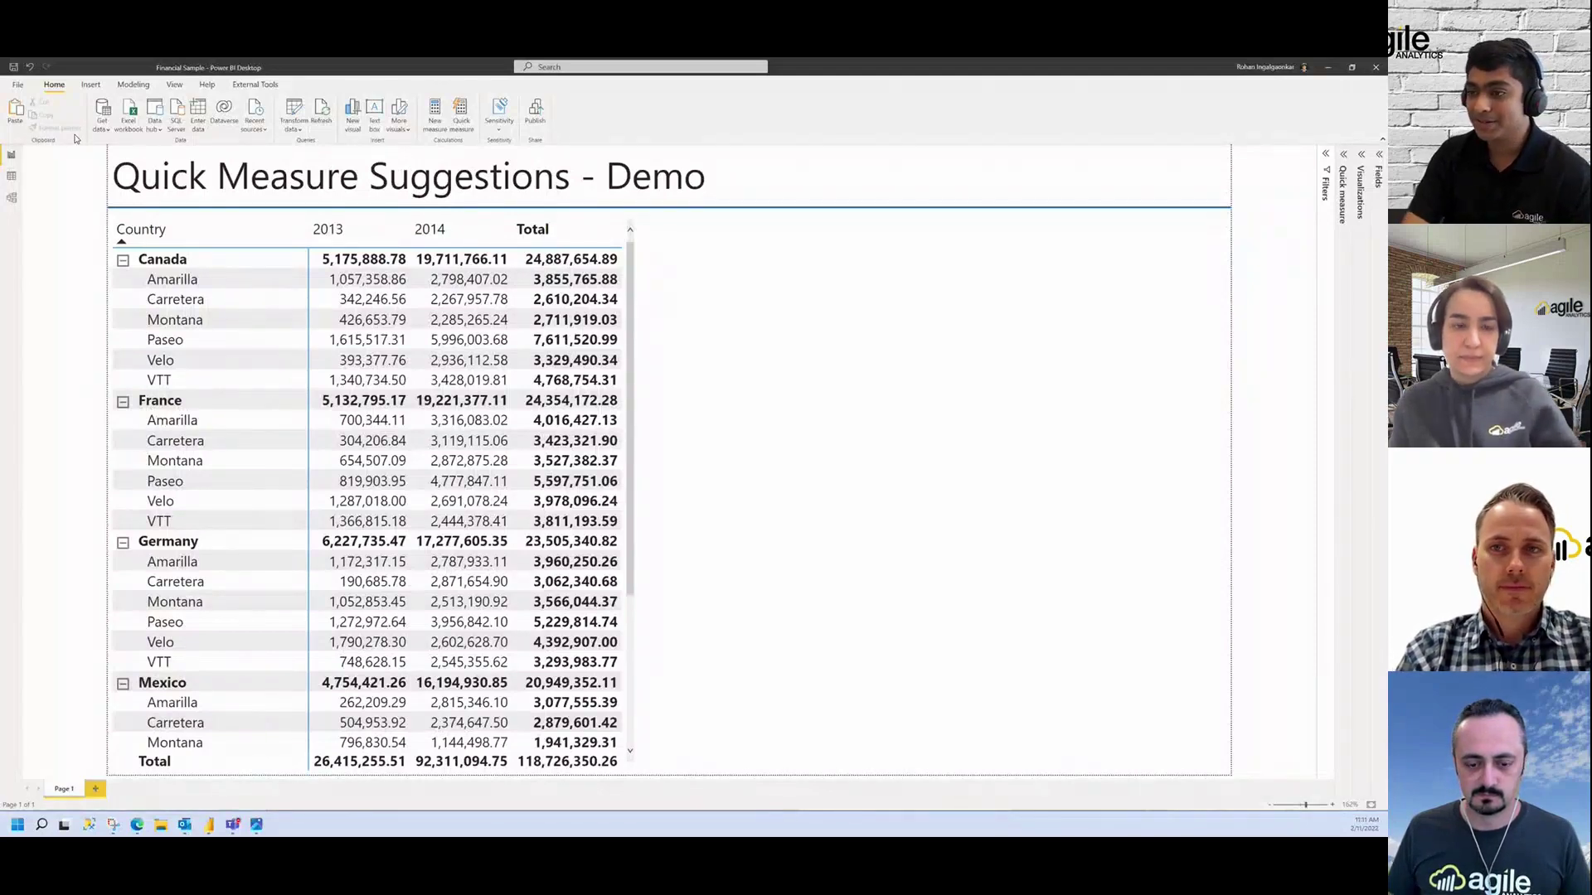
- Check the Quick measure suggestions setting among the global preview features in Options, accept the options and dismiss the restart notice
left_click(18, 84)
left_click(789, 259)
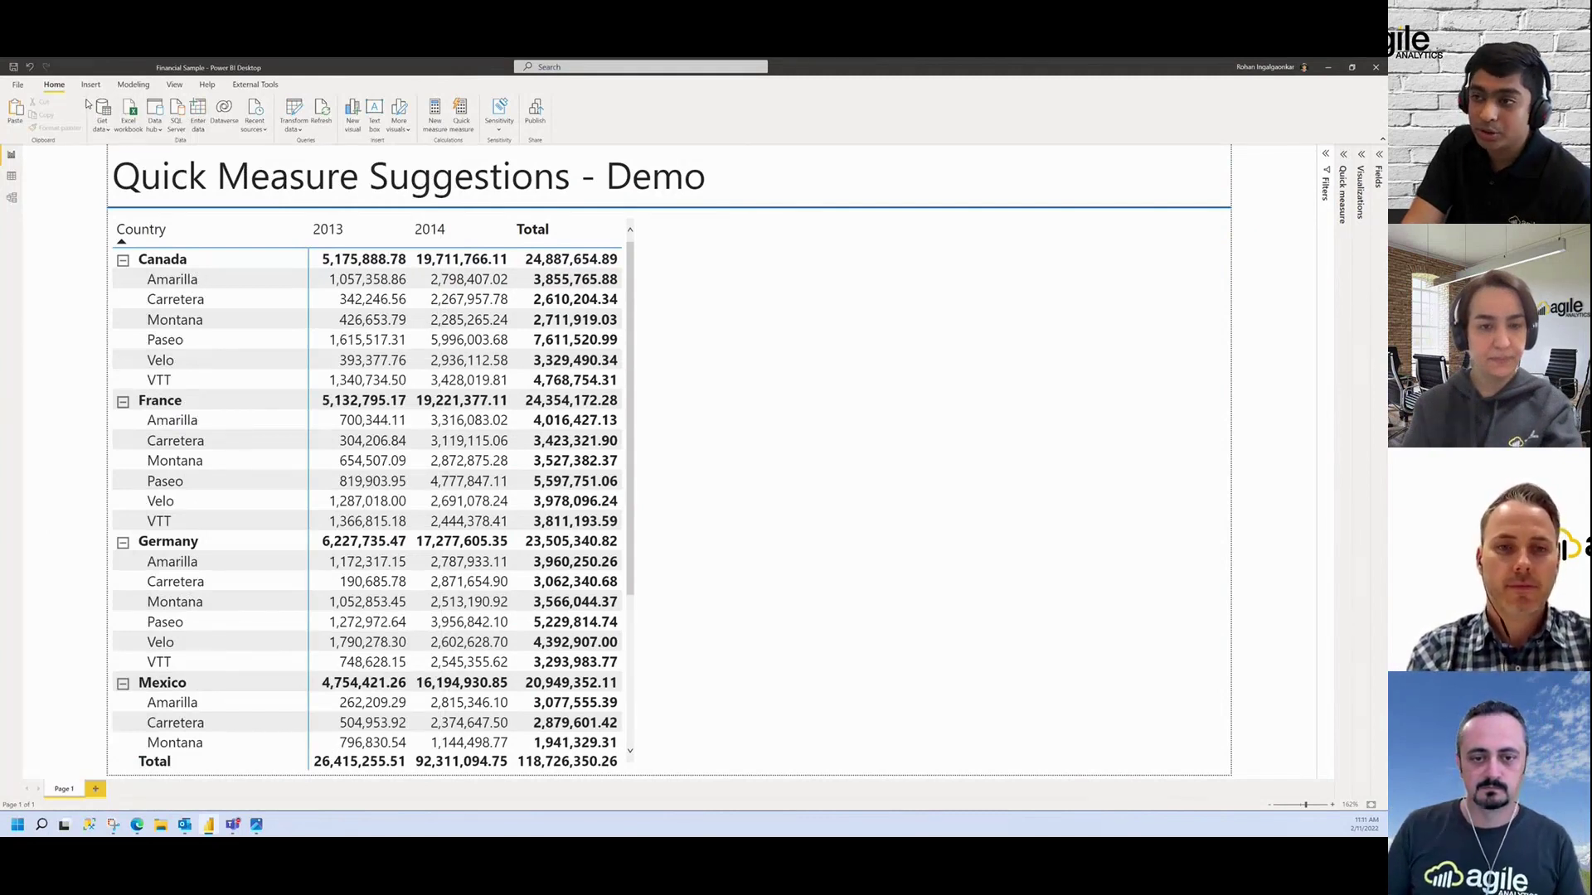
left_click(18, 86)
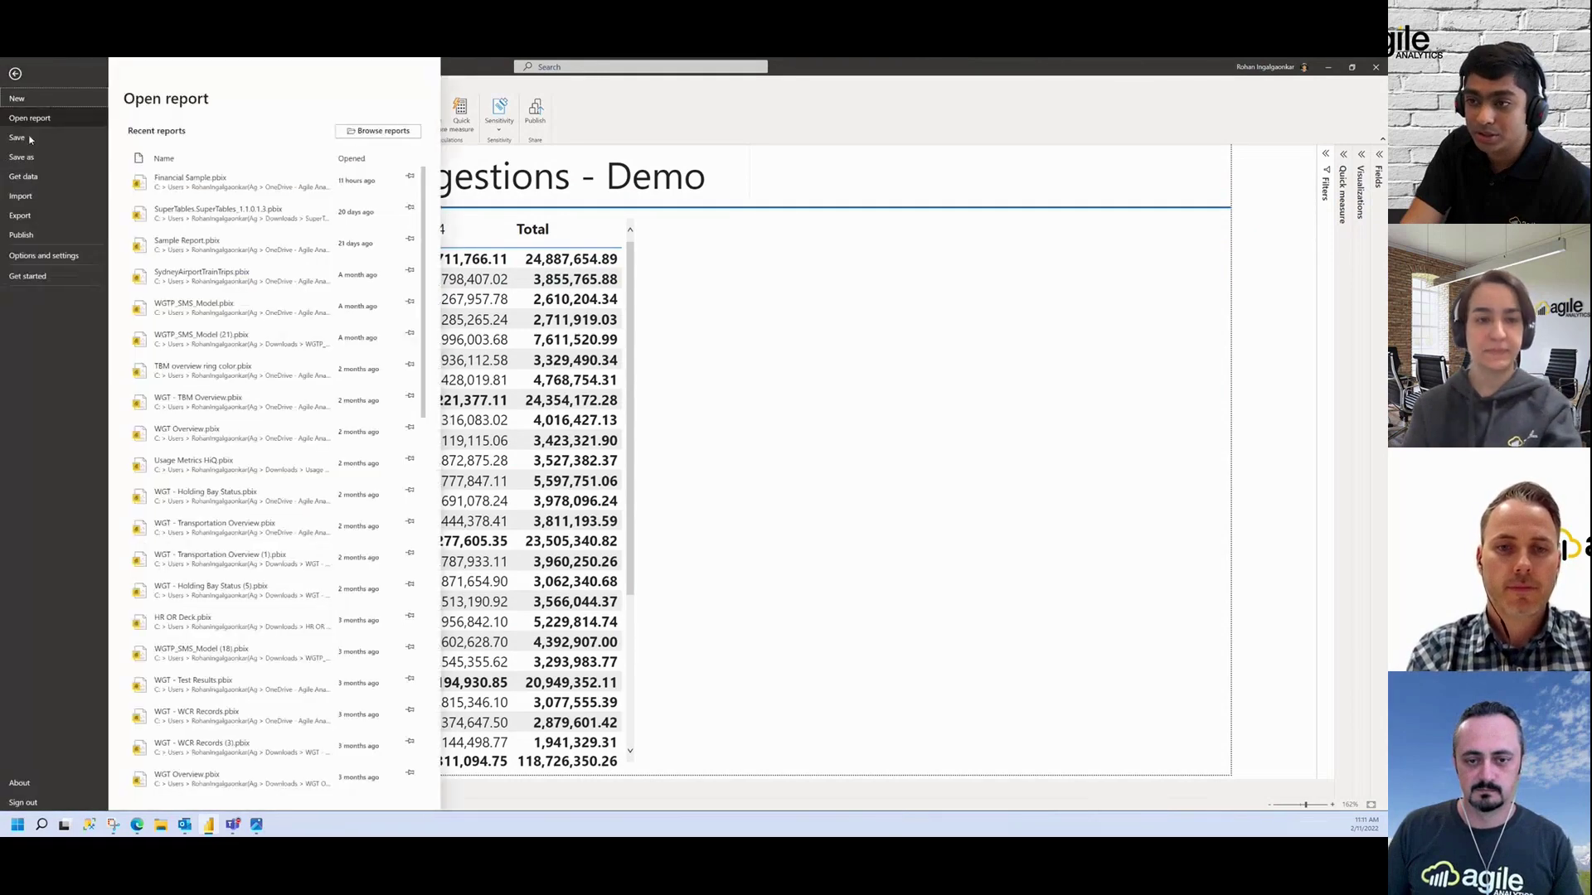
left_click(43, 256)
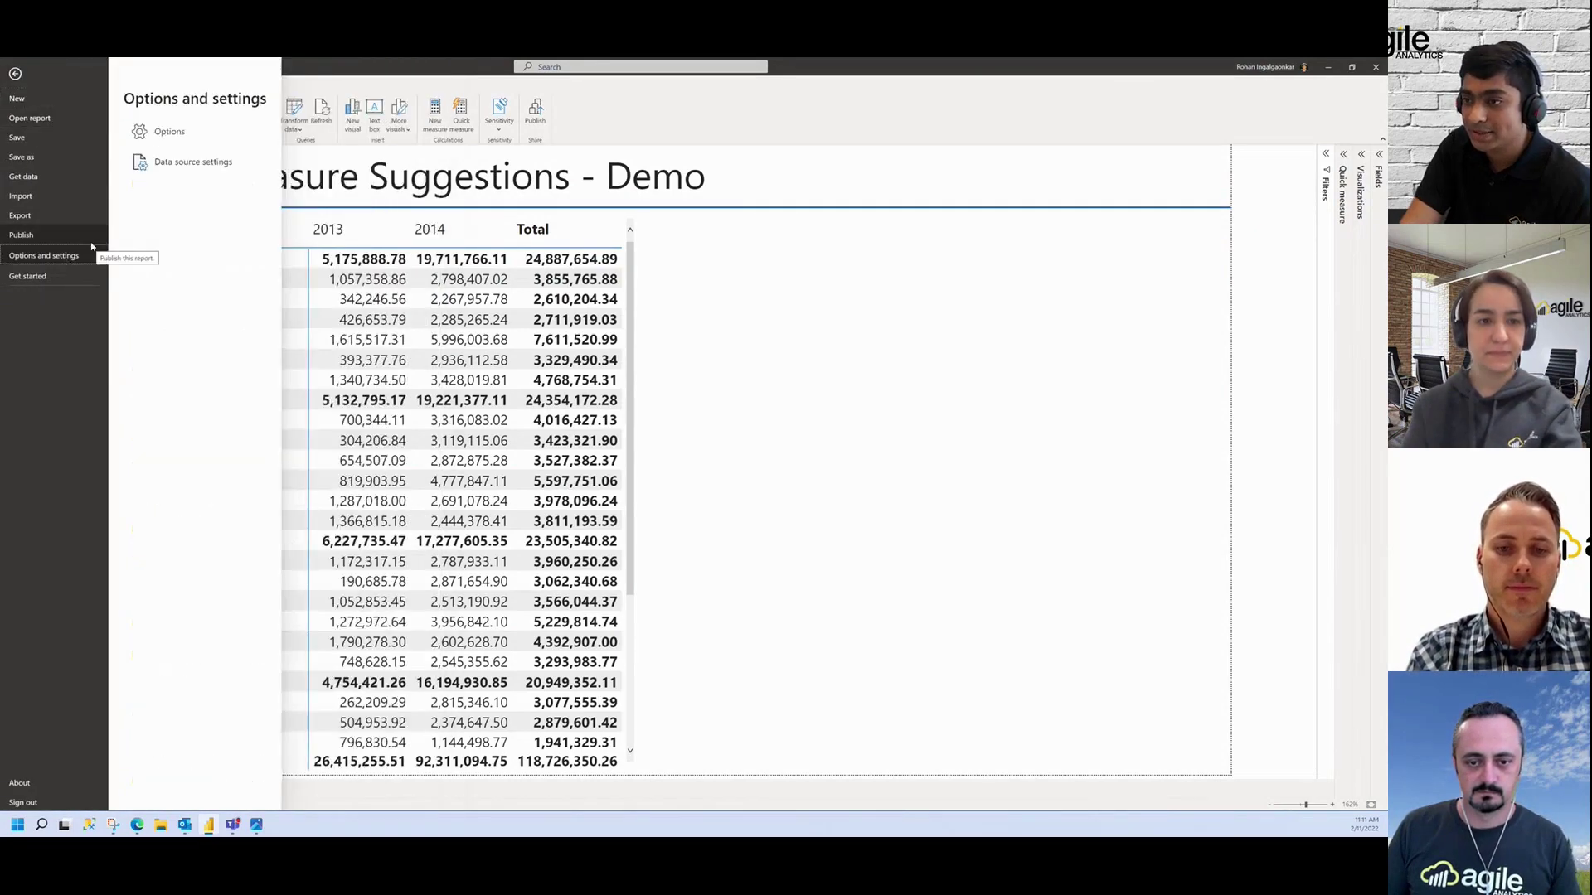
left_click(166, 133)
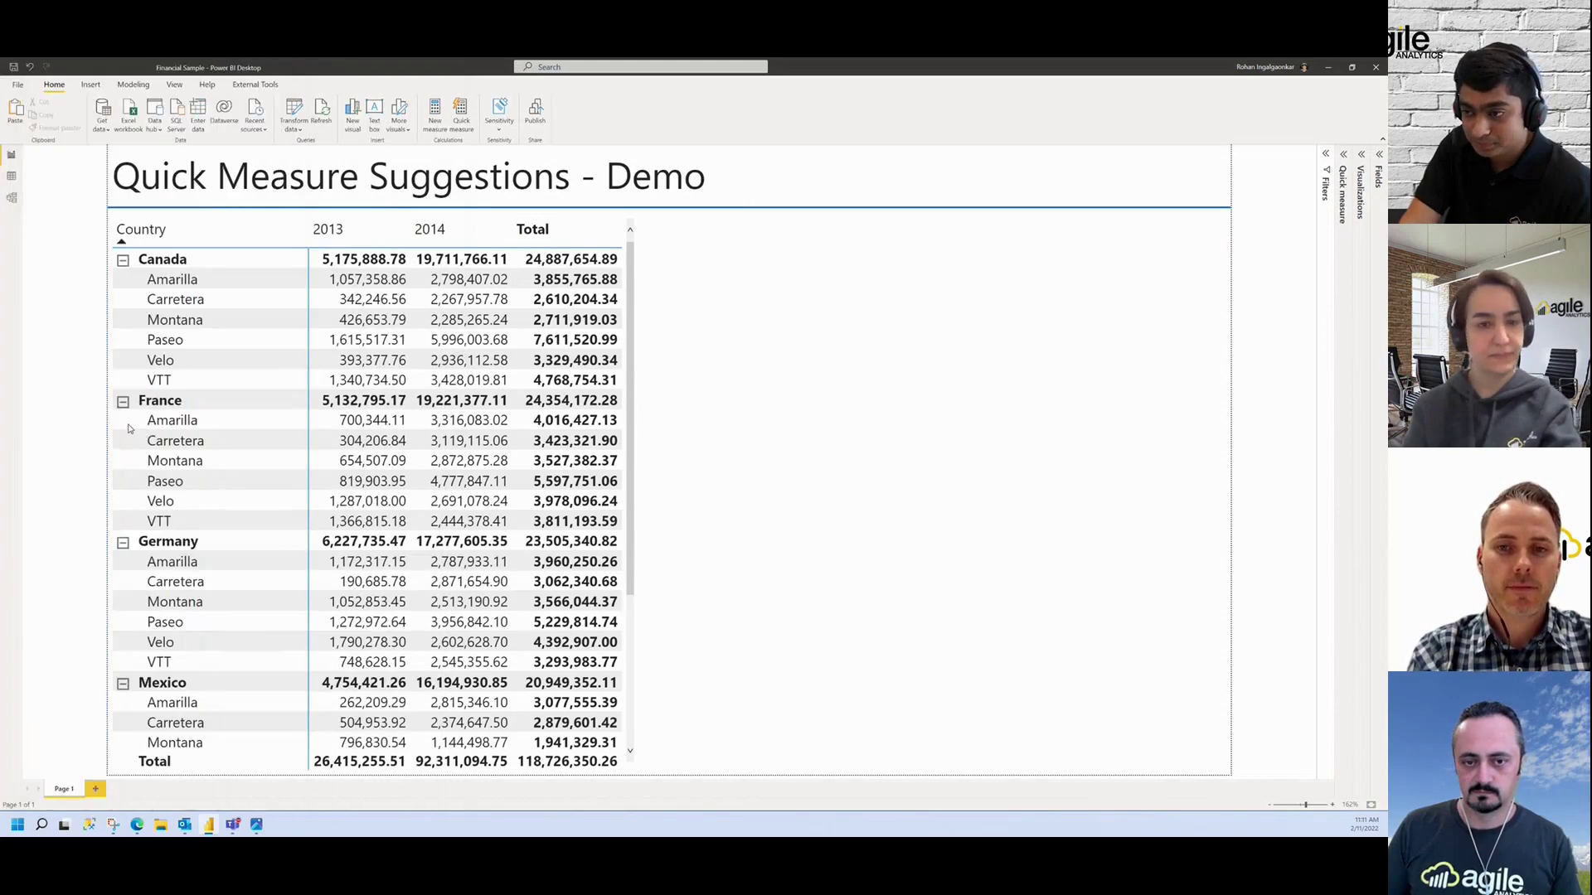
left_click(553, 465)
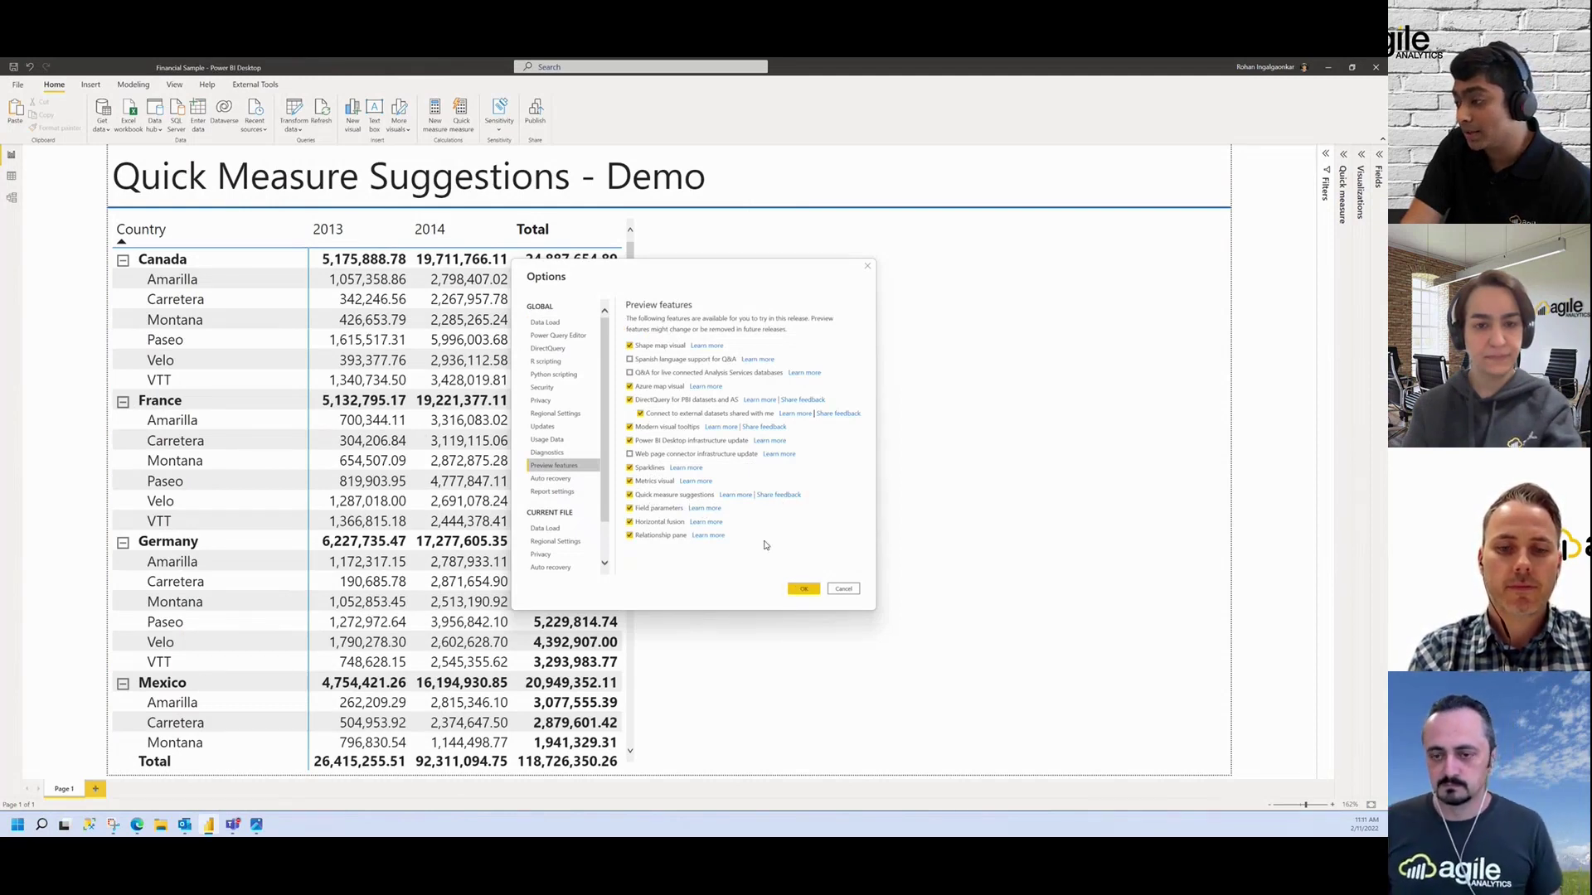
left_click(797, 589)
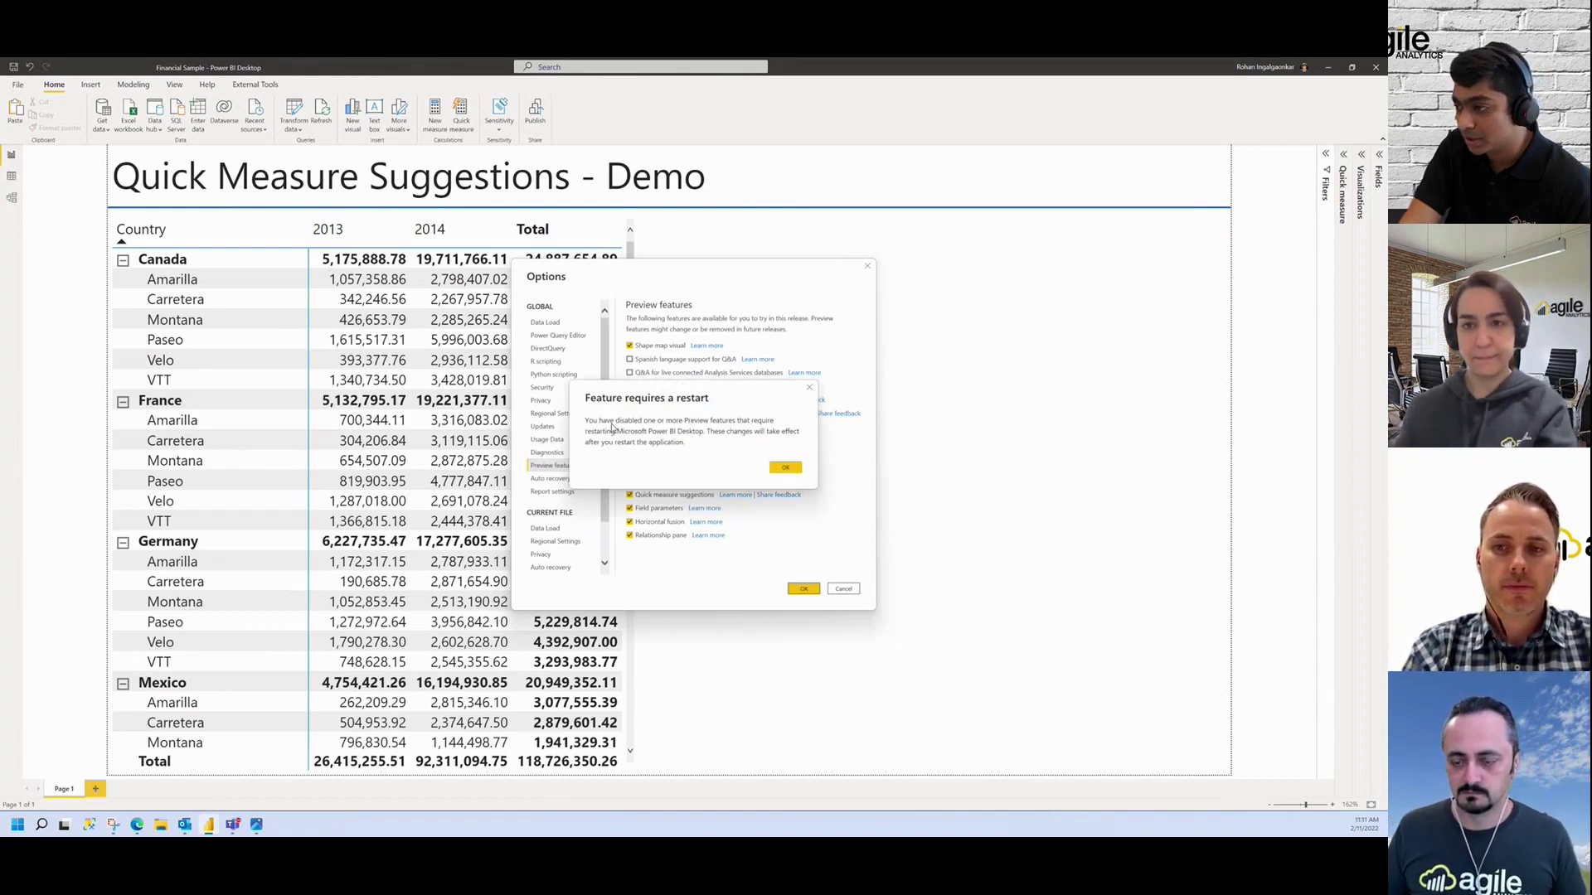
left_click(810, 387)
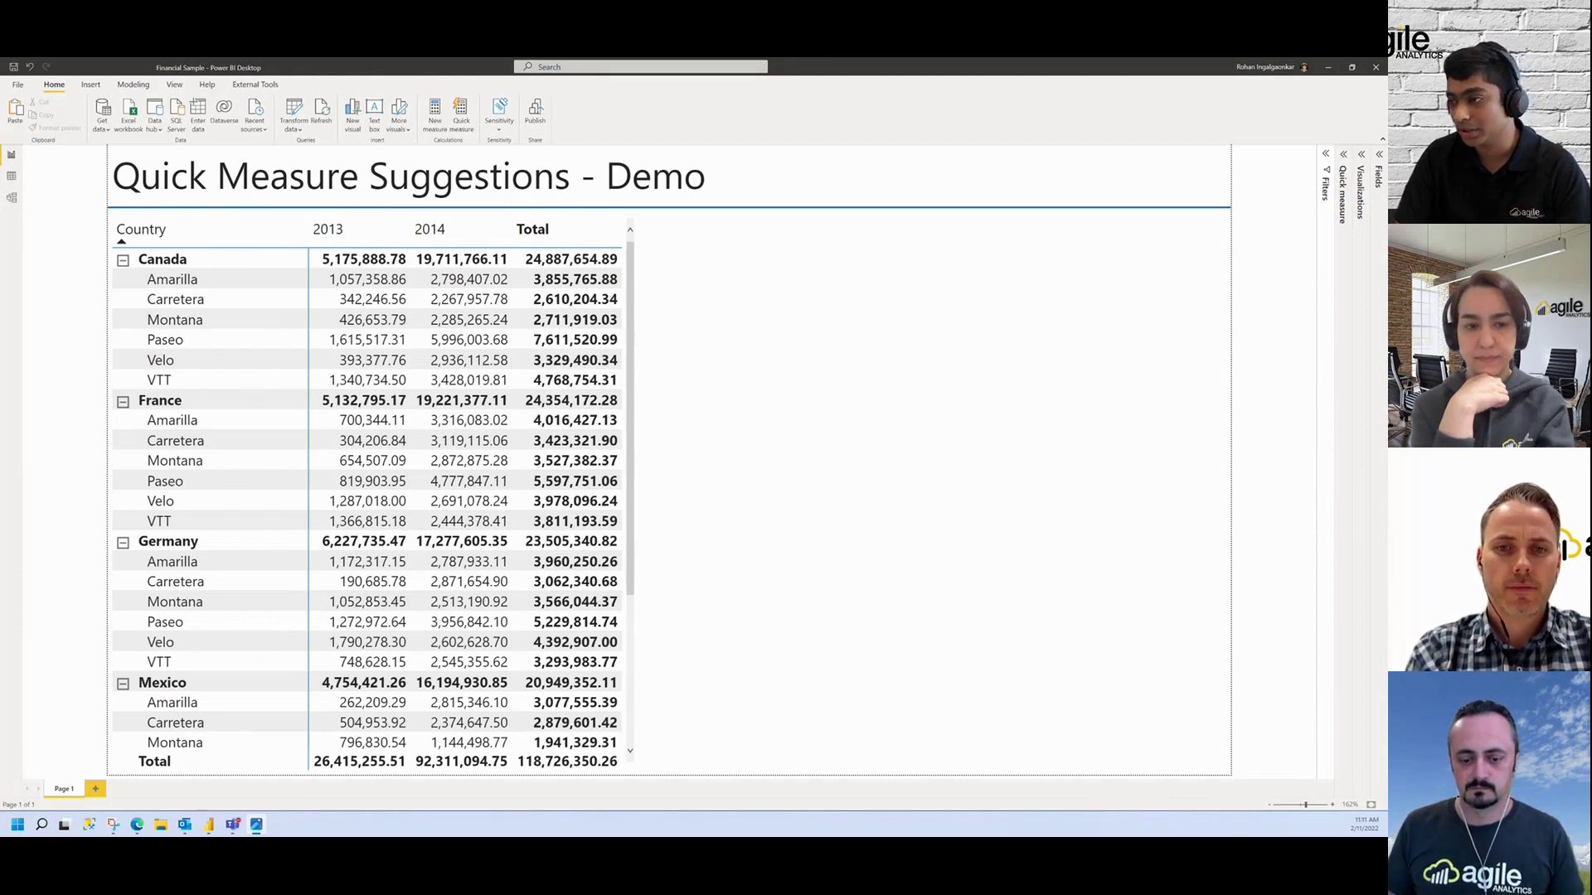
- Switch to the Photos window with the quick measure suggestions tenant settings, view the image maximized, and minimize the window
key("alt+Tab")
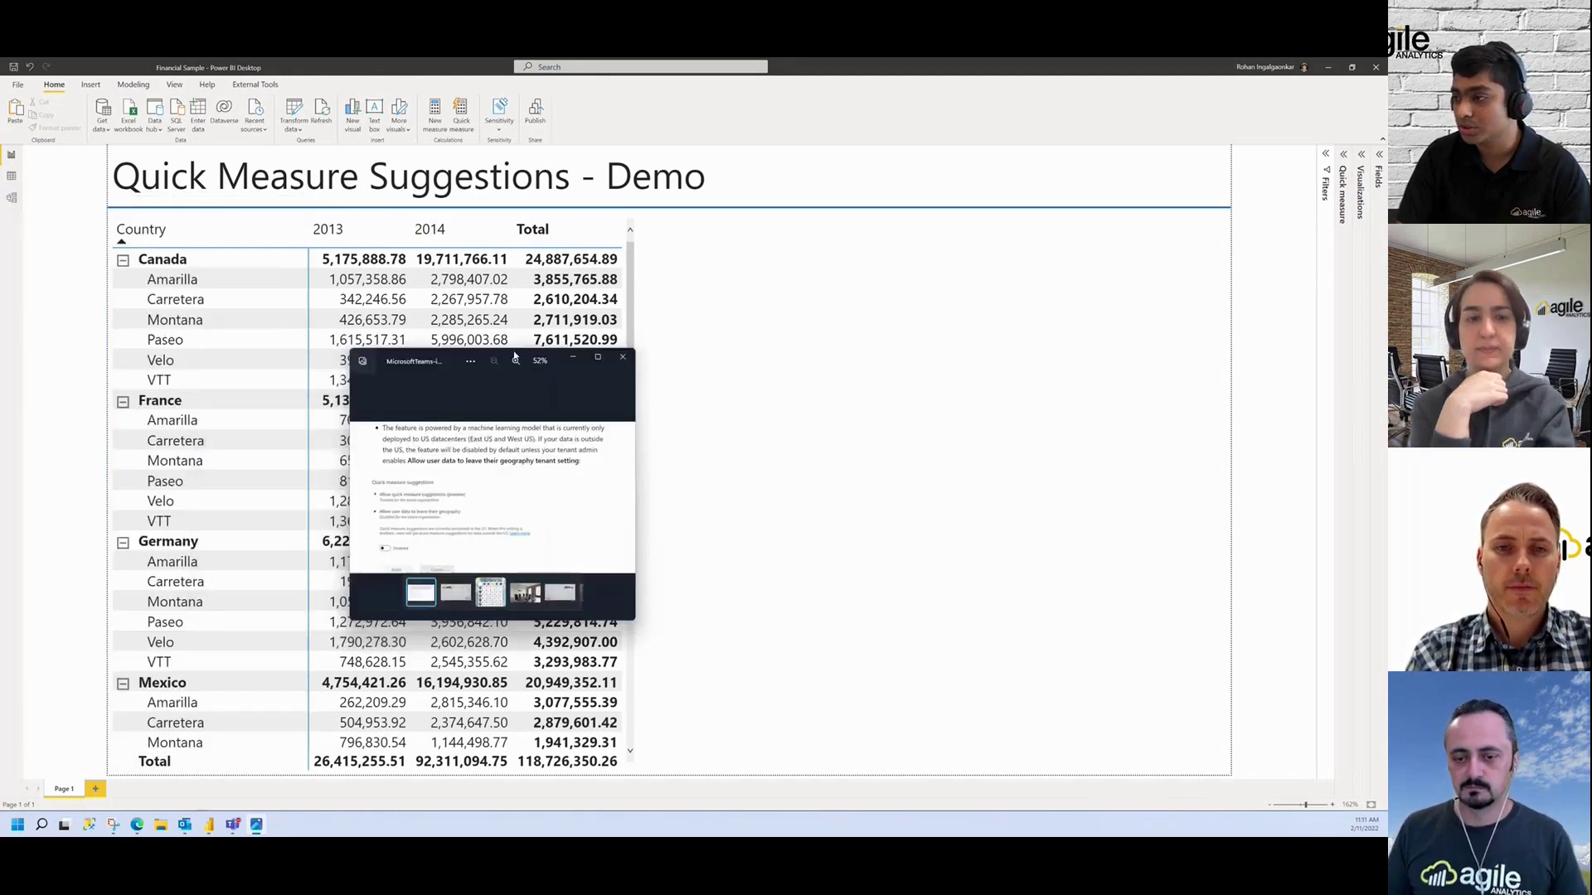
left_click(594, 361)
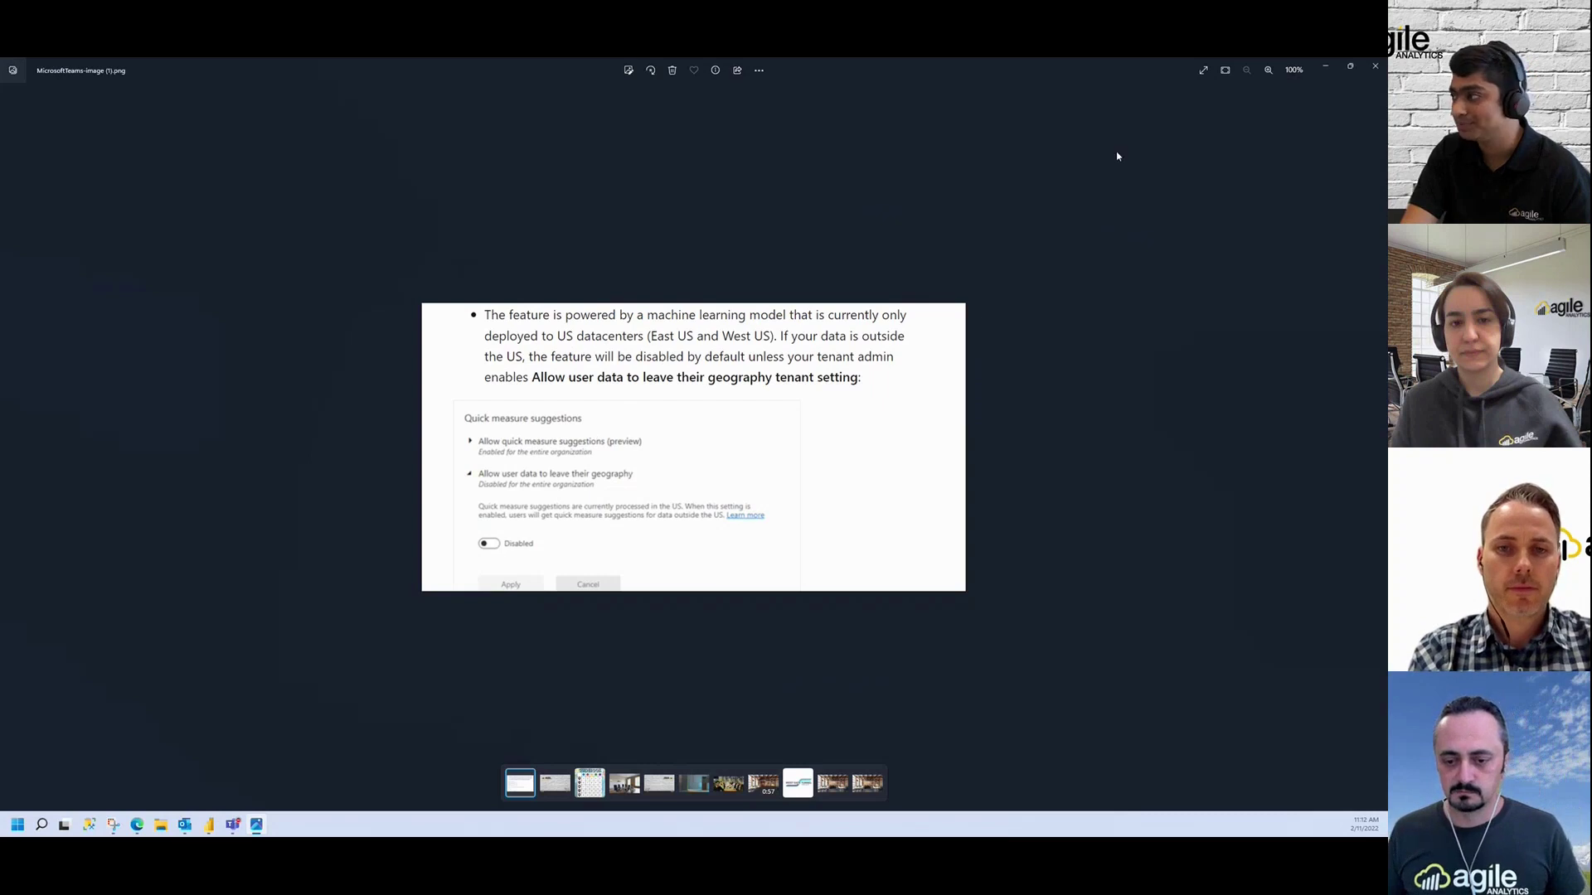
left_click(1331, 66)
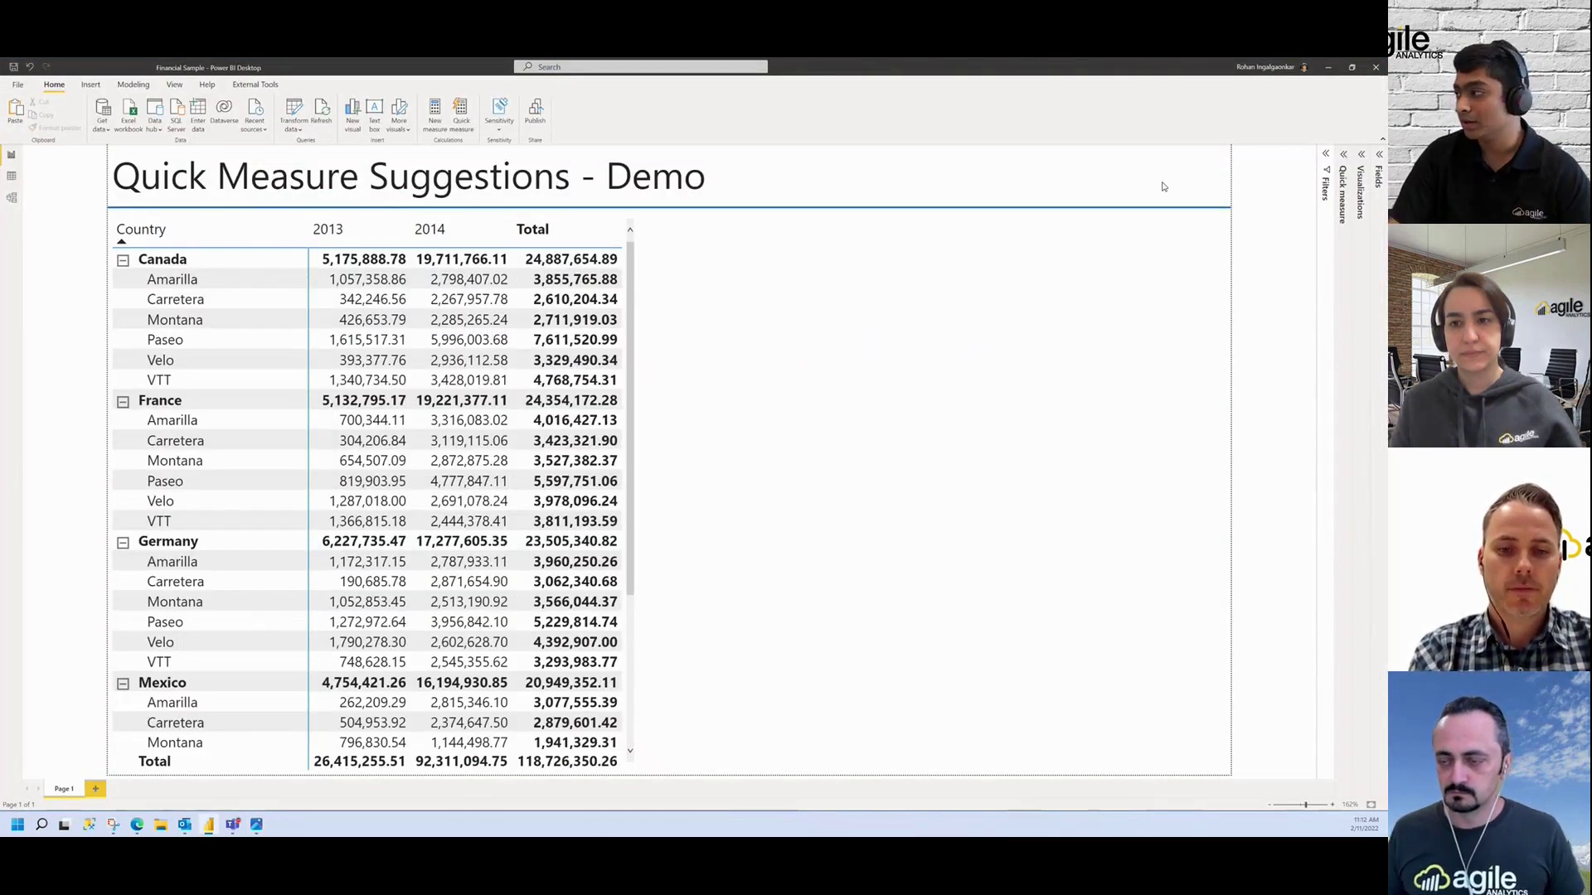
- Close the existing quick measure pane, expand the fields list, and start a new quick measure on the Sheet1 table
left_click(1349, 185)
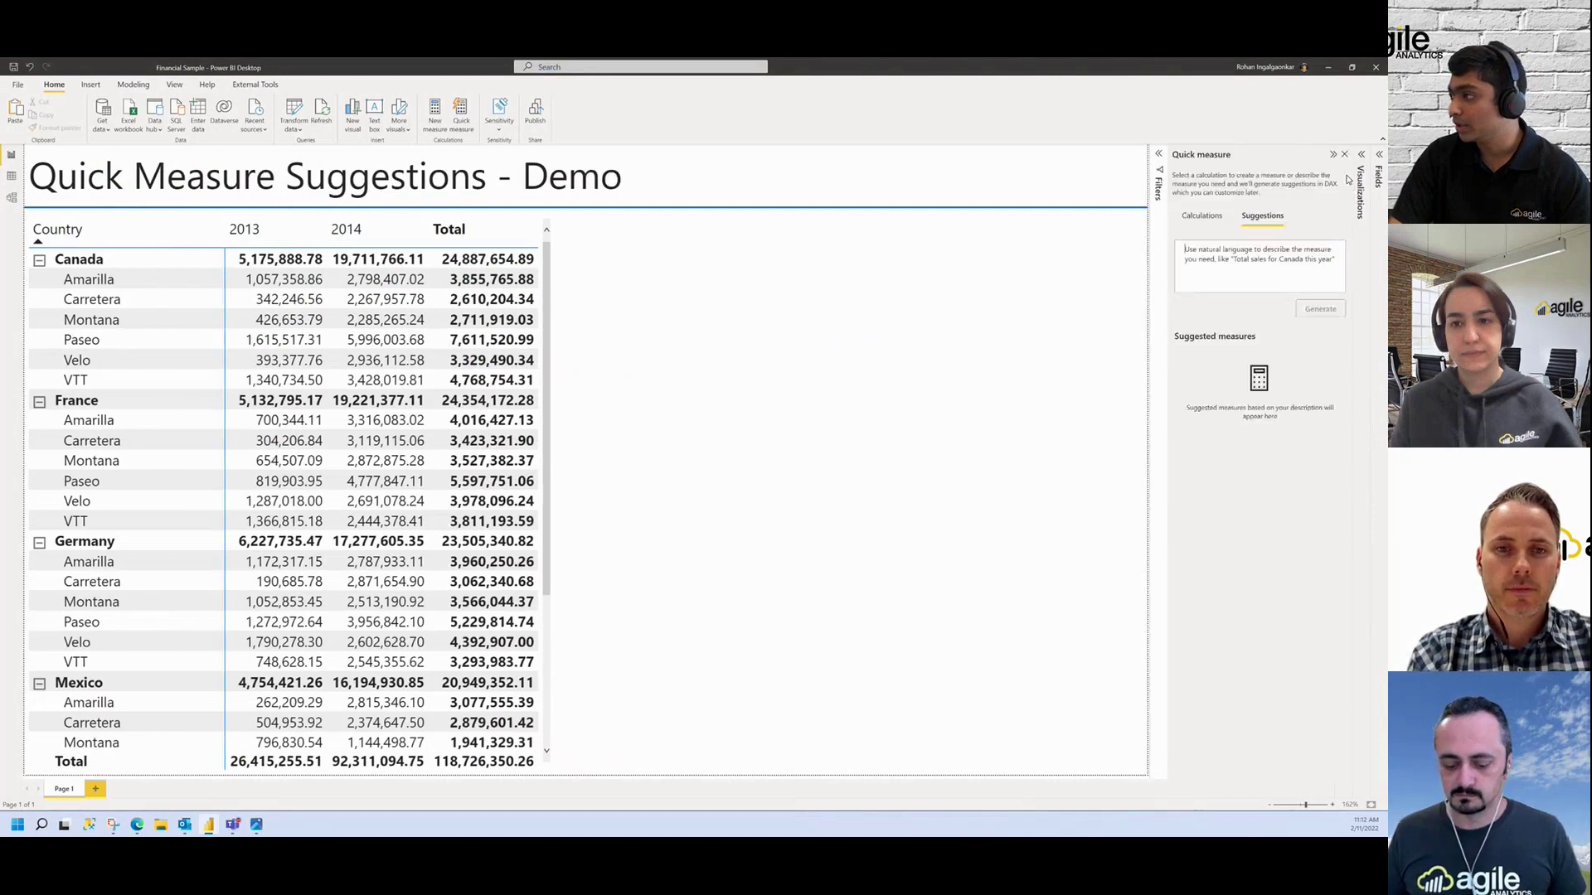
left_click(1348, 161)
left_click(1378, 174)
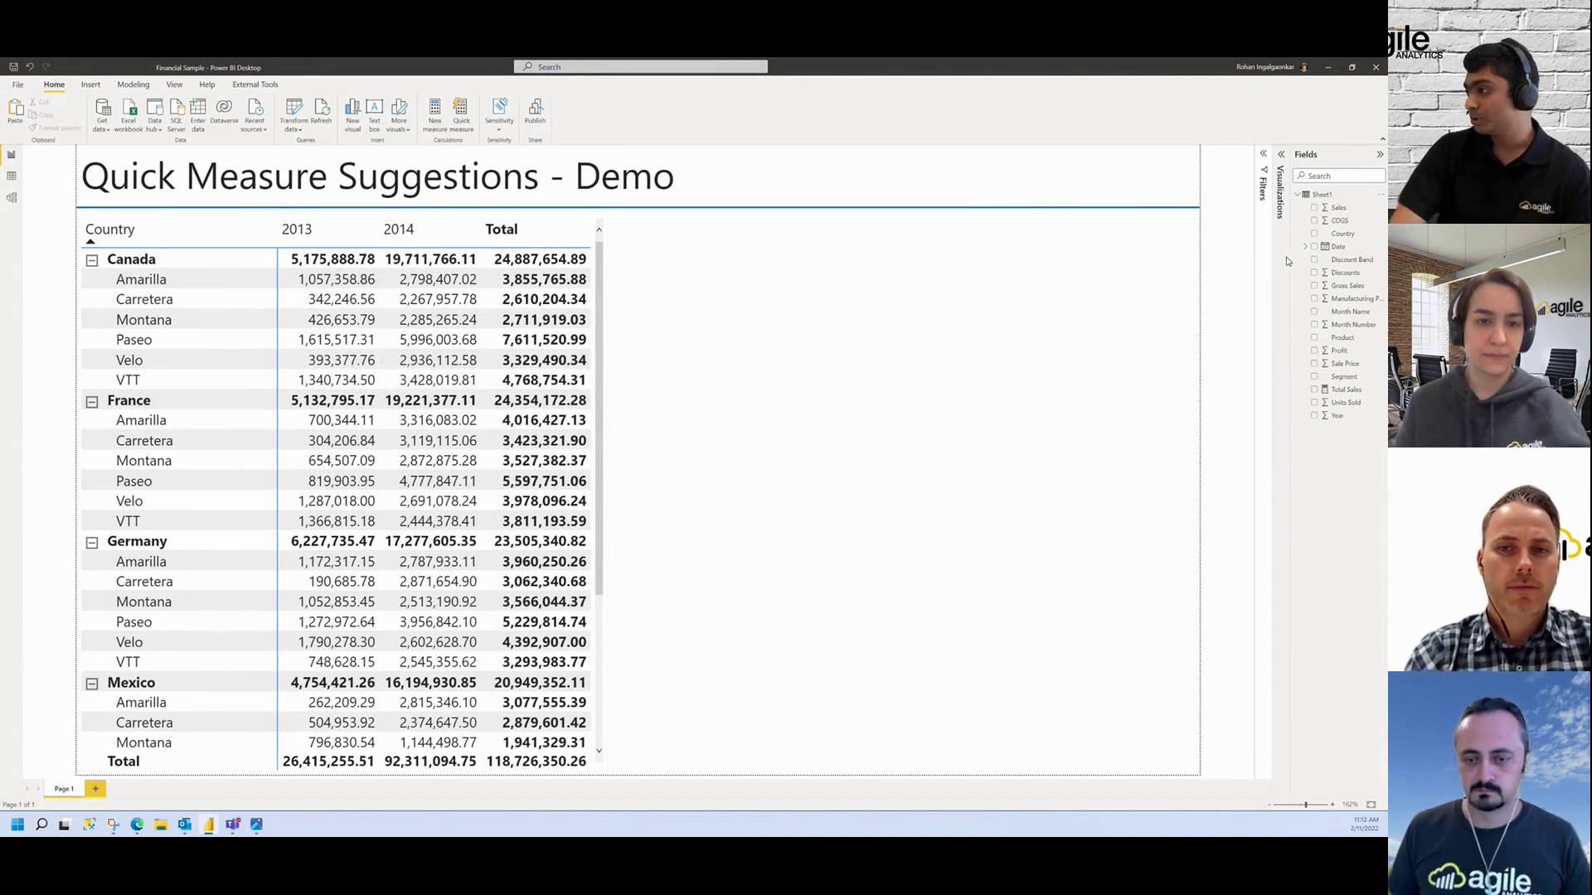
right_click(1330, 199)
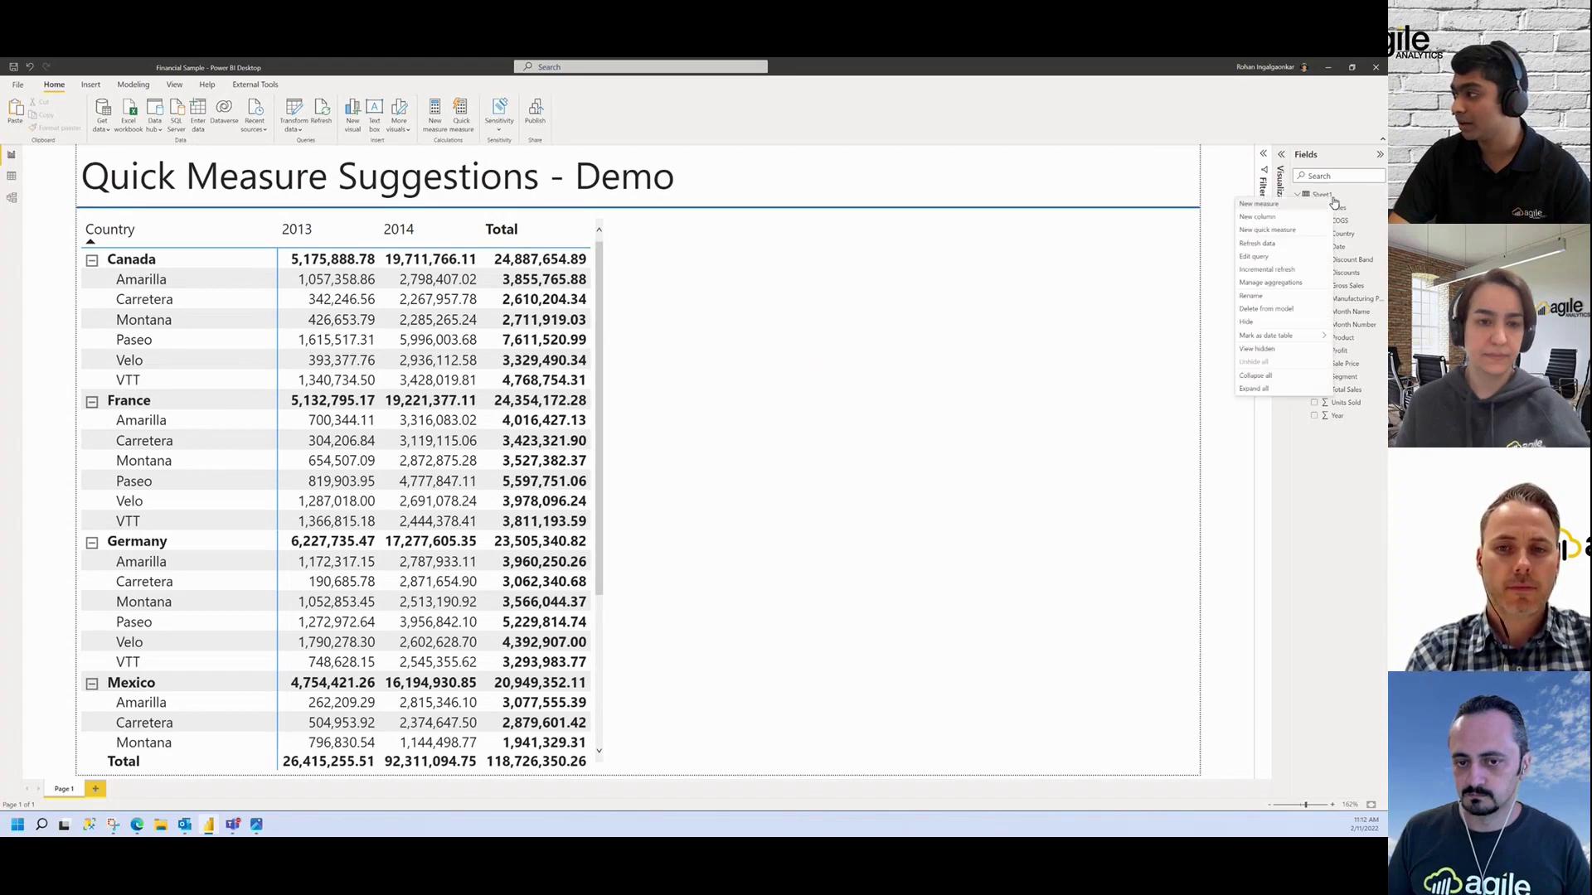
left_click(1298, 235)
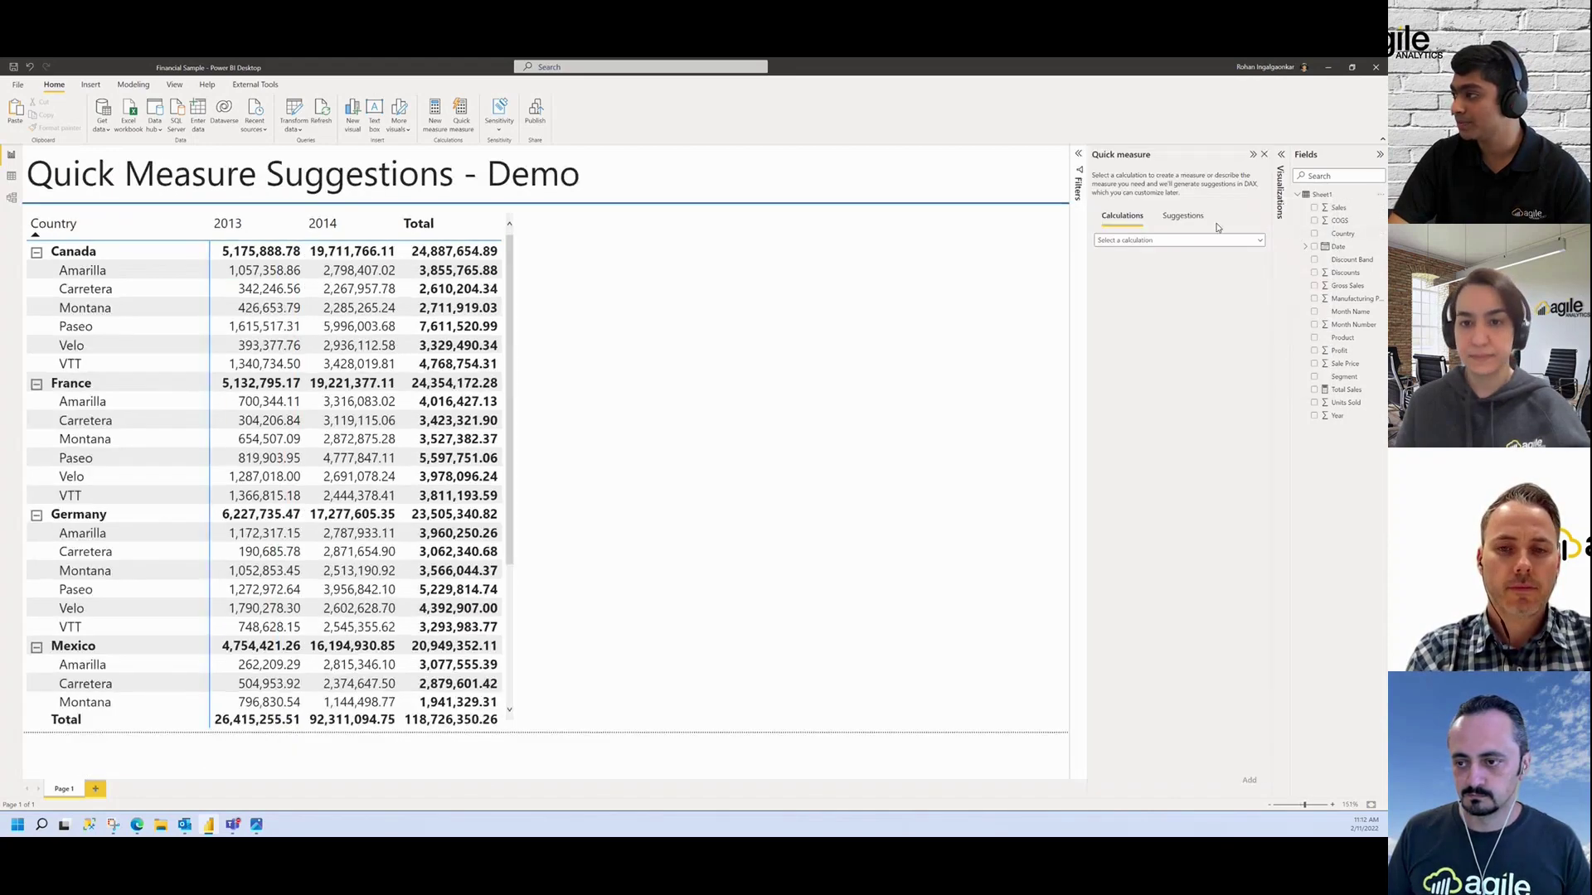
- Look through the predefined quick measure calculations and switch to natural-language suggestions
left_click(1158, 240)
scroll(1152, 328, "down", 3)
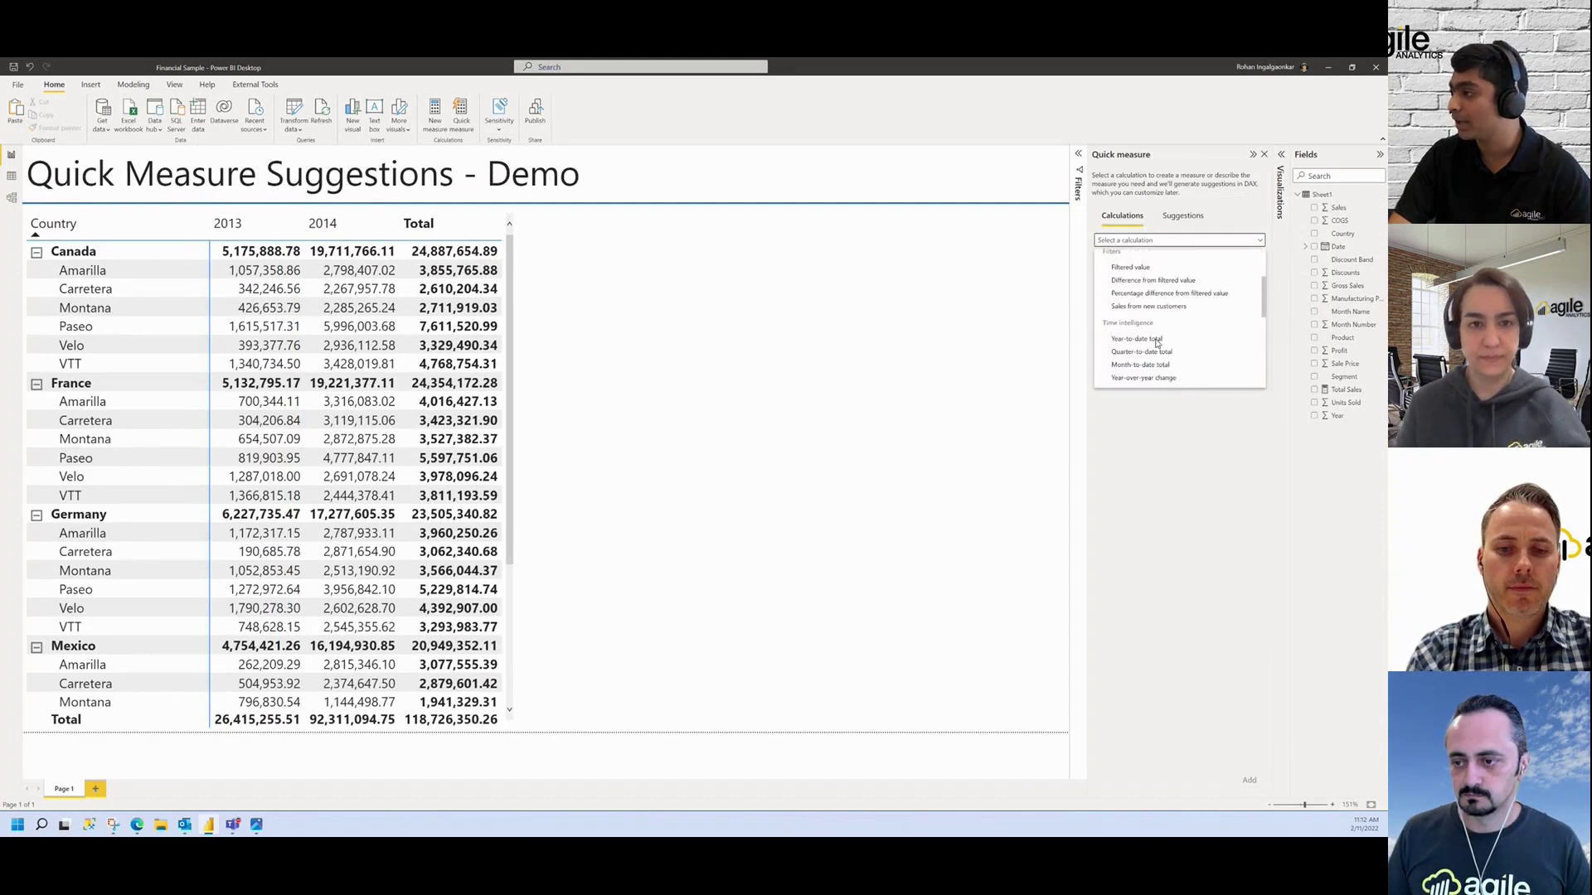
left_click(1189, 225)
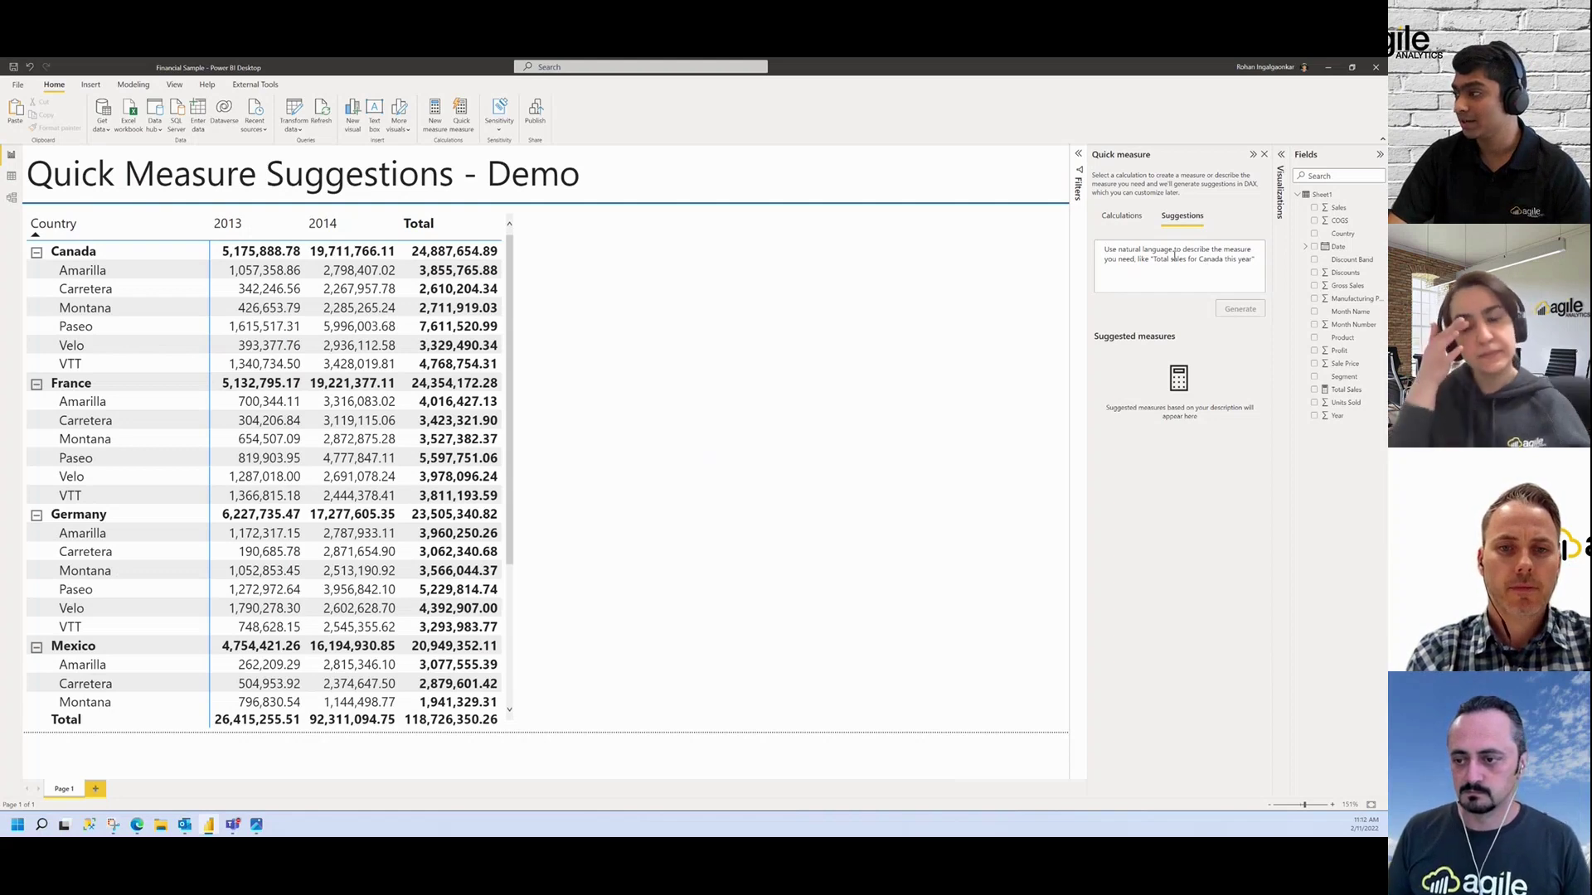
- Describe the measure as "sales for canada" and generate the suggested measures
left_click(1174, 255)
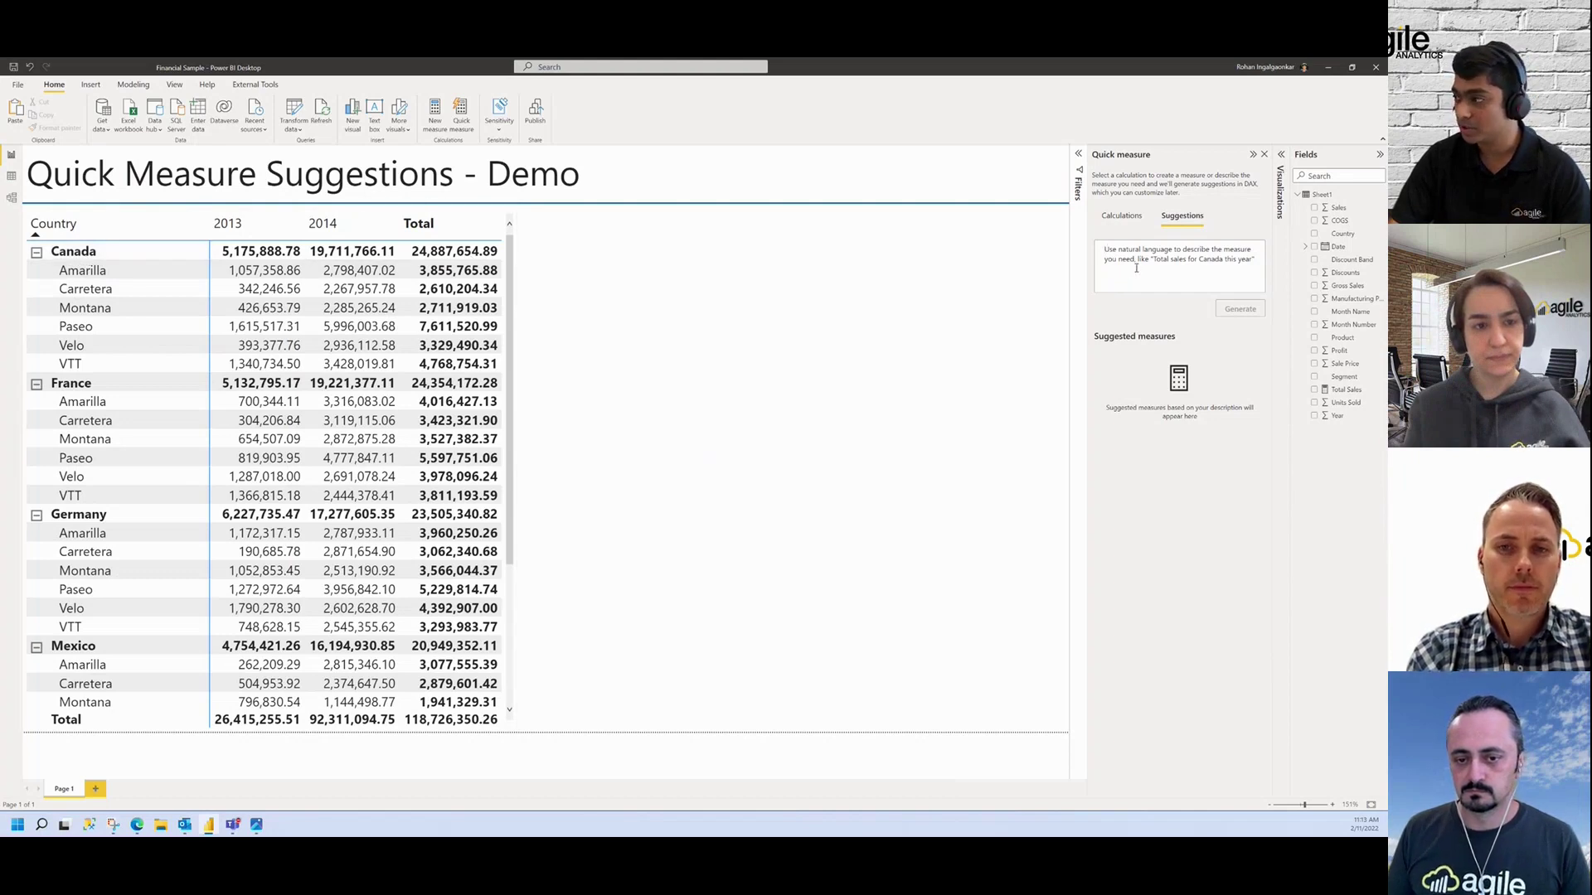
type("sale")
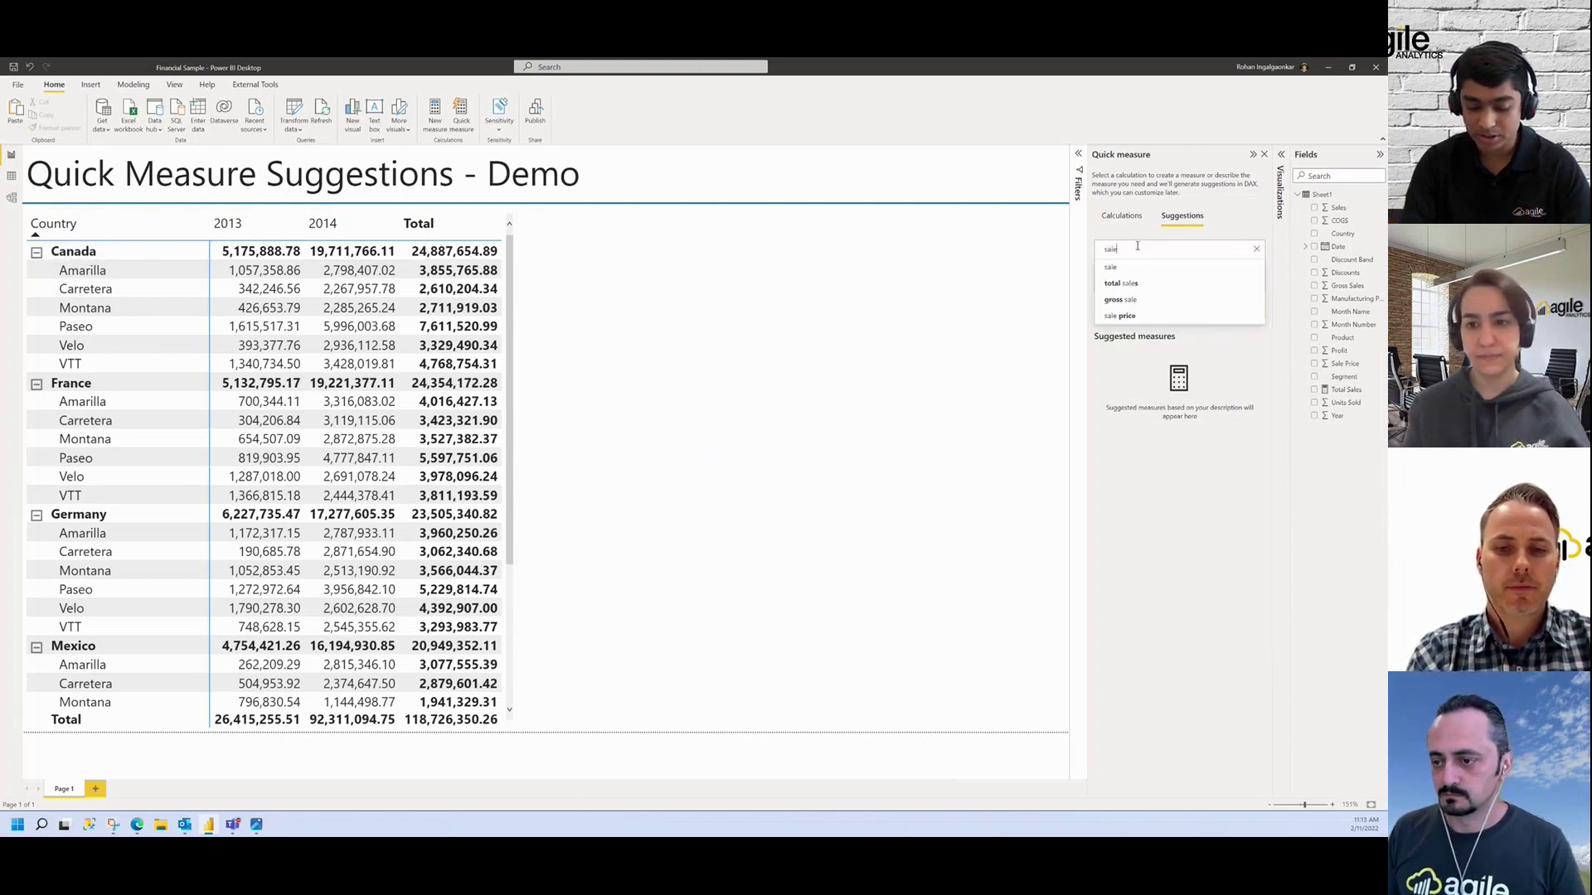
type("s for can")
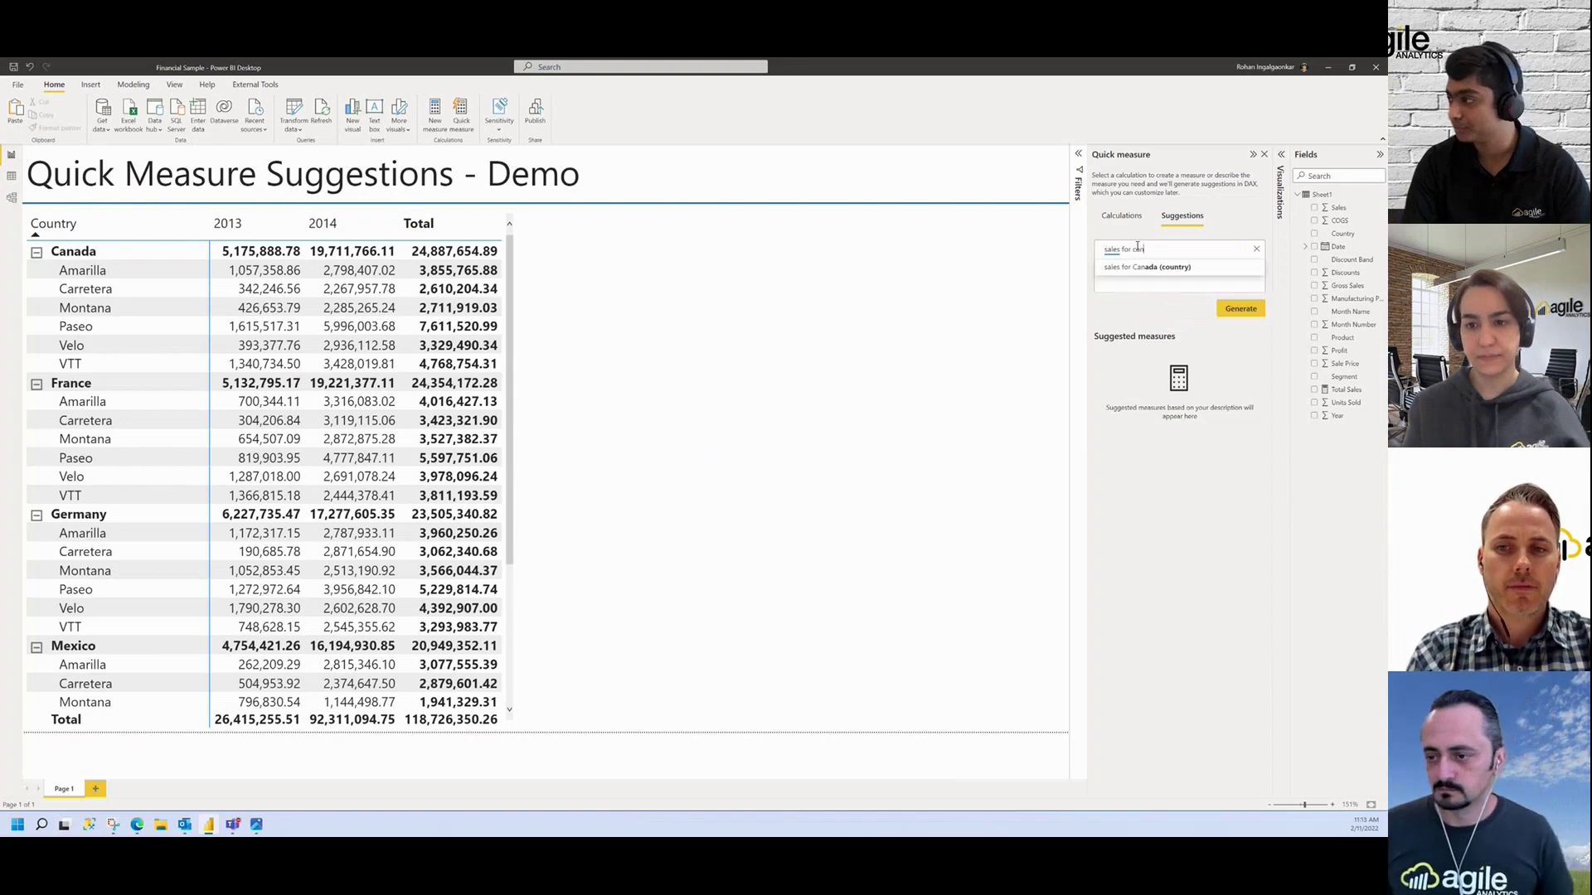
type("d")
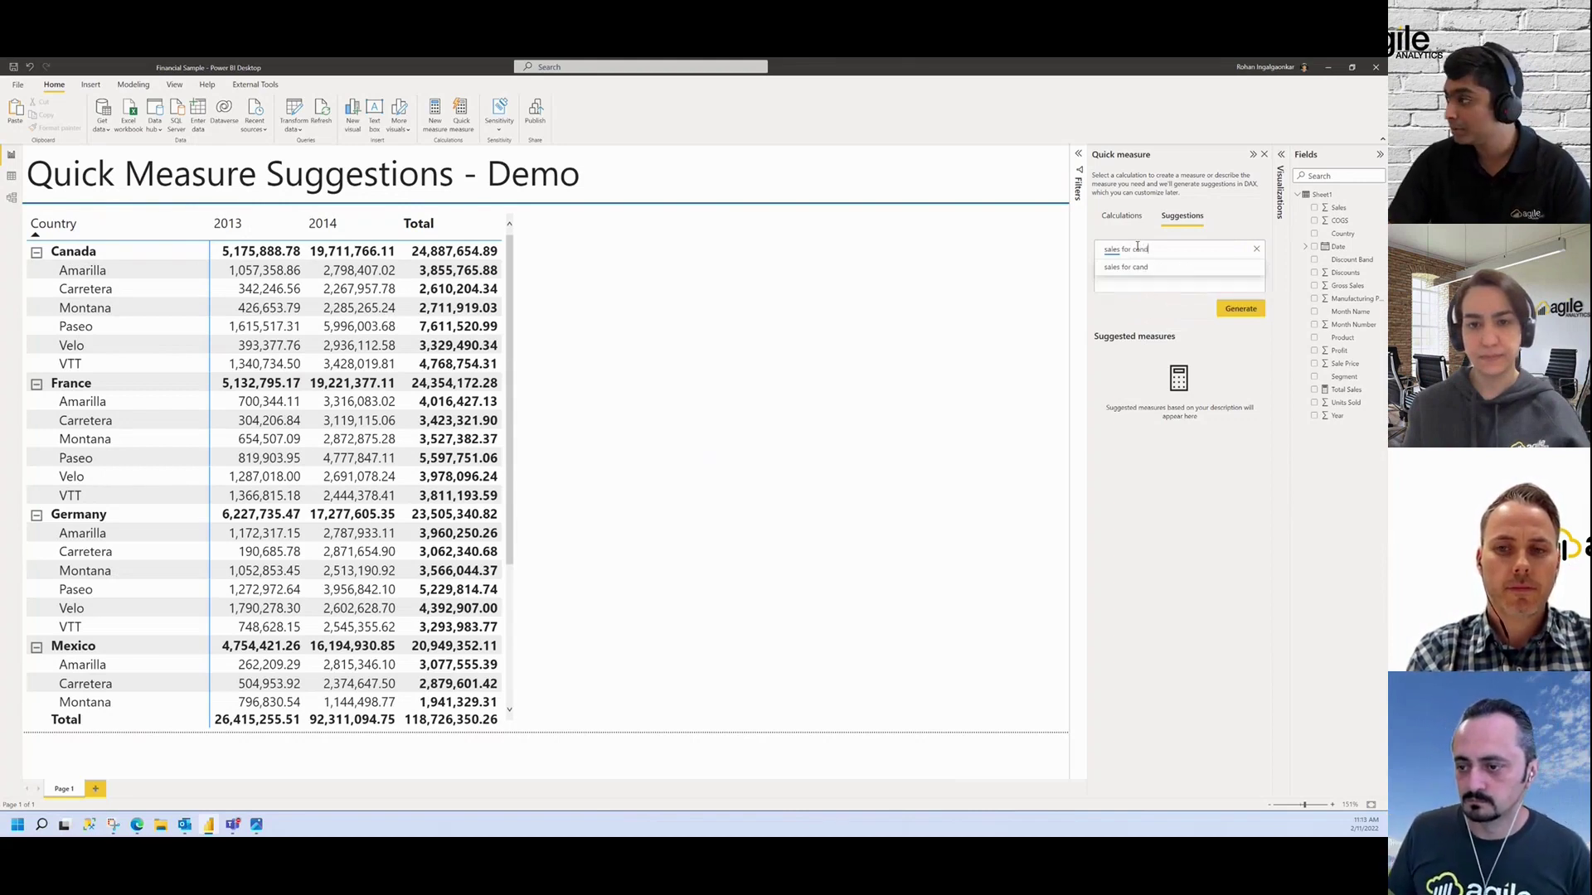
type("d")
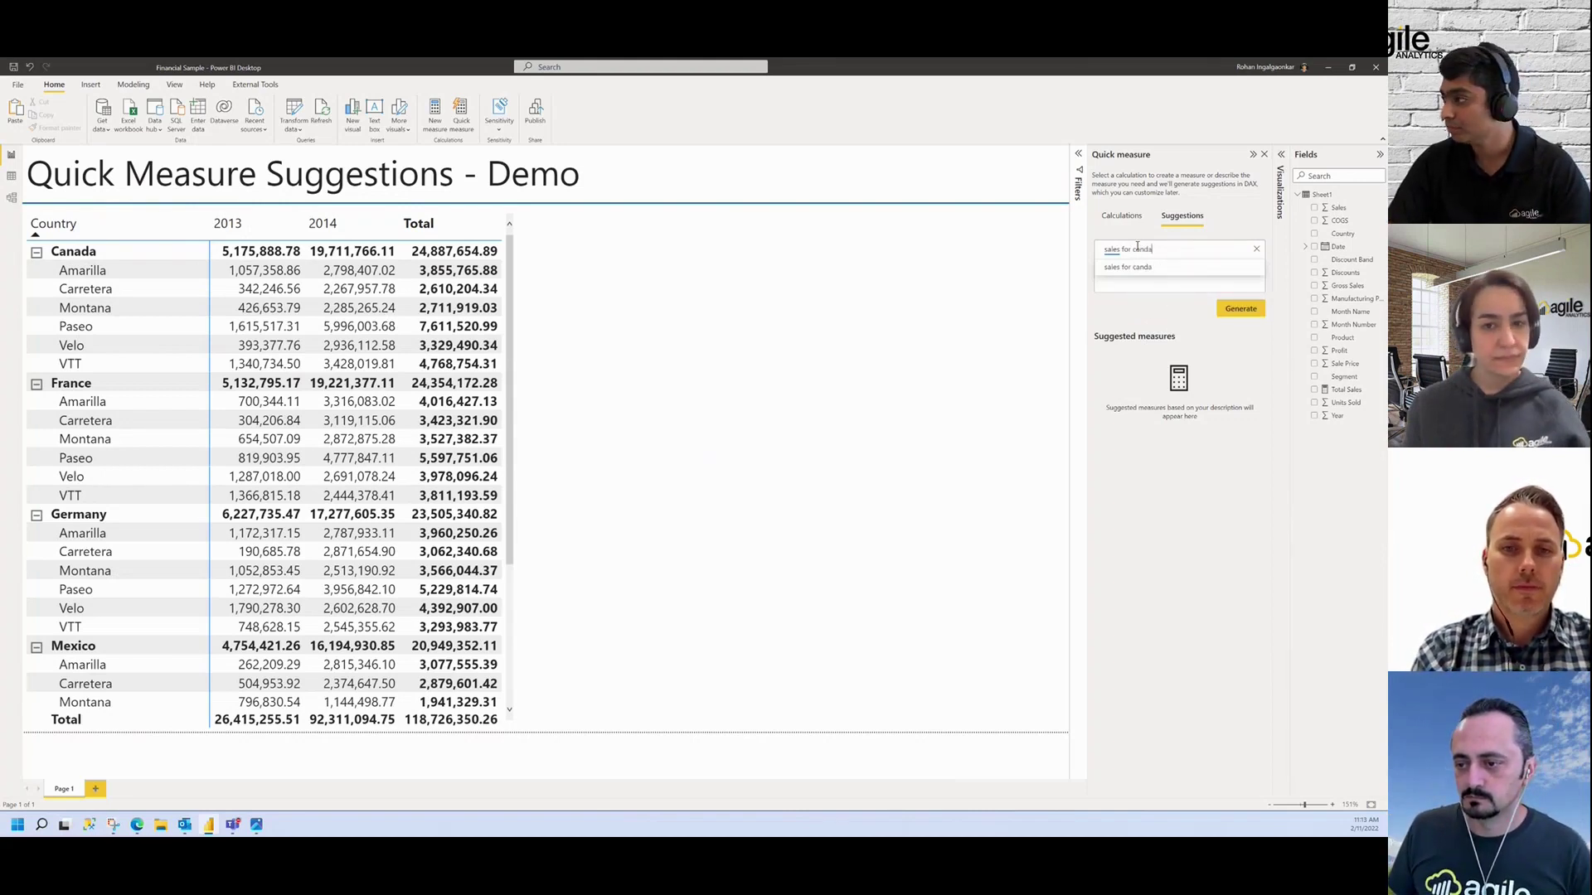
key("BackSpace")
key("BackSpace")
type("ada")
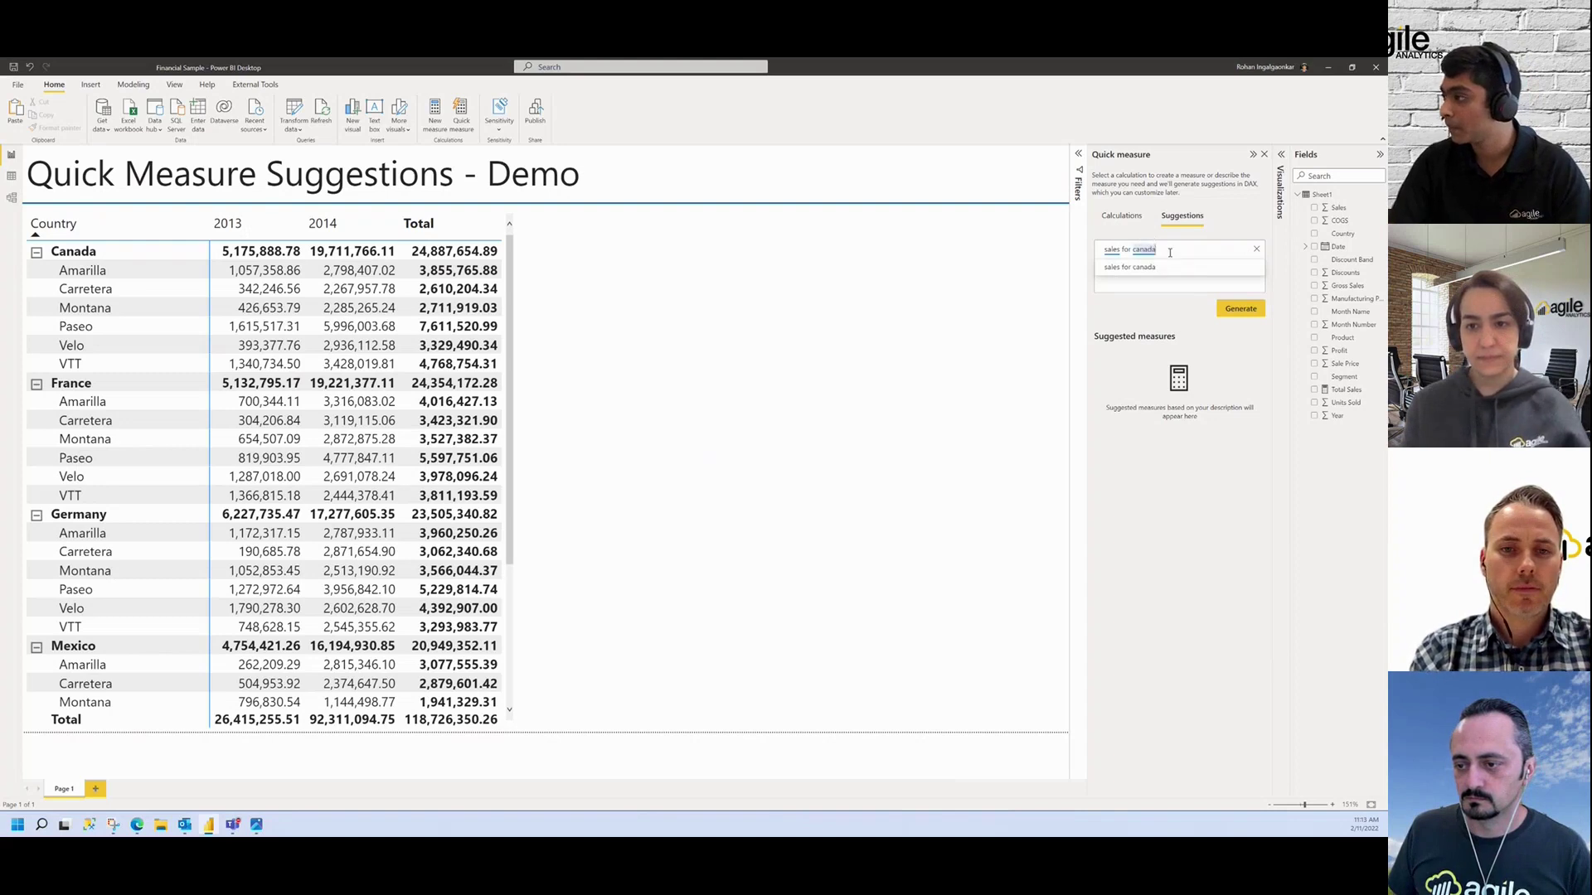
left_click(1243, 315)
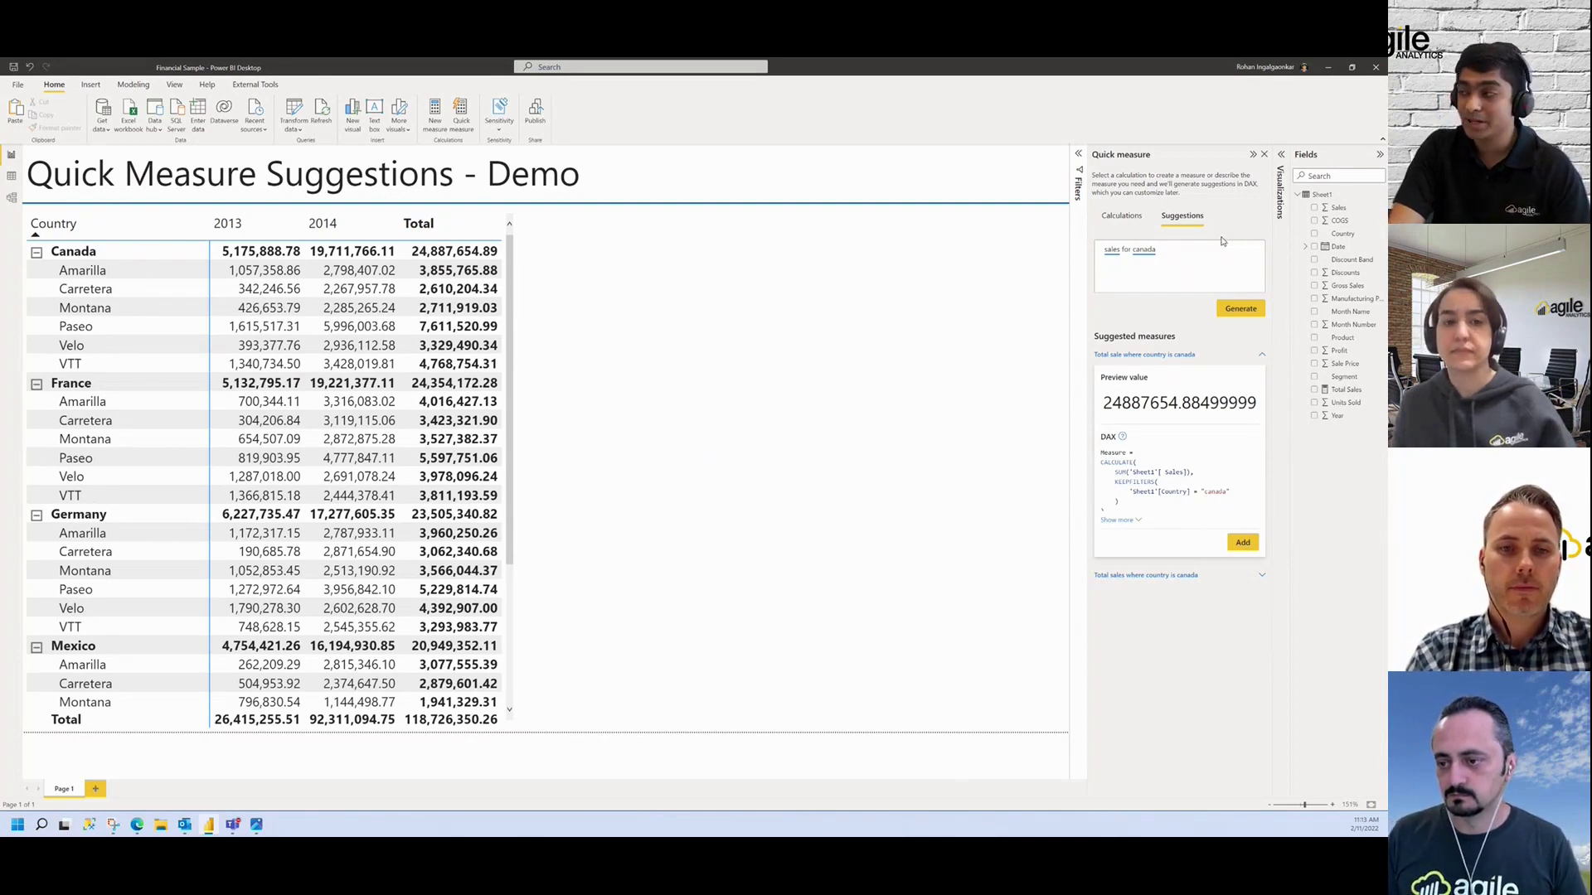
- Compare the terms in the "sales for canada" description with the DAX of the suggested measure
left_click_drag(1193, 250, 1092, 252)
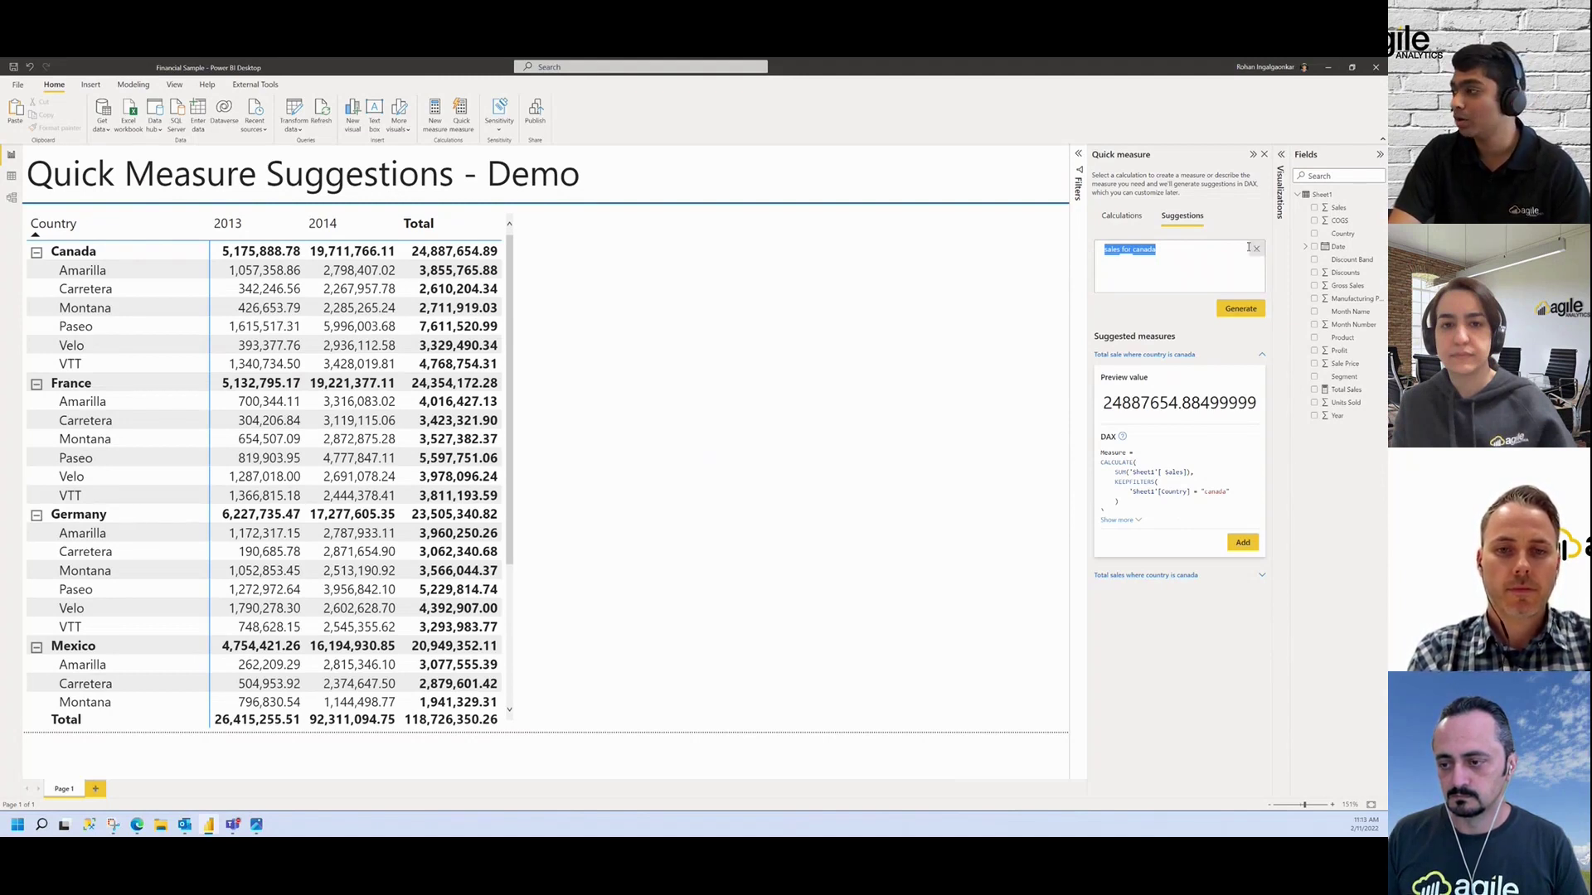
left_click(1201, 261)
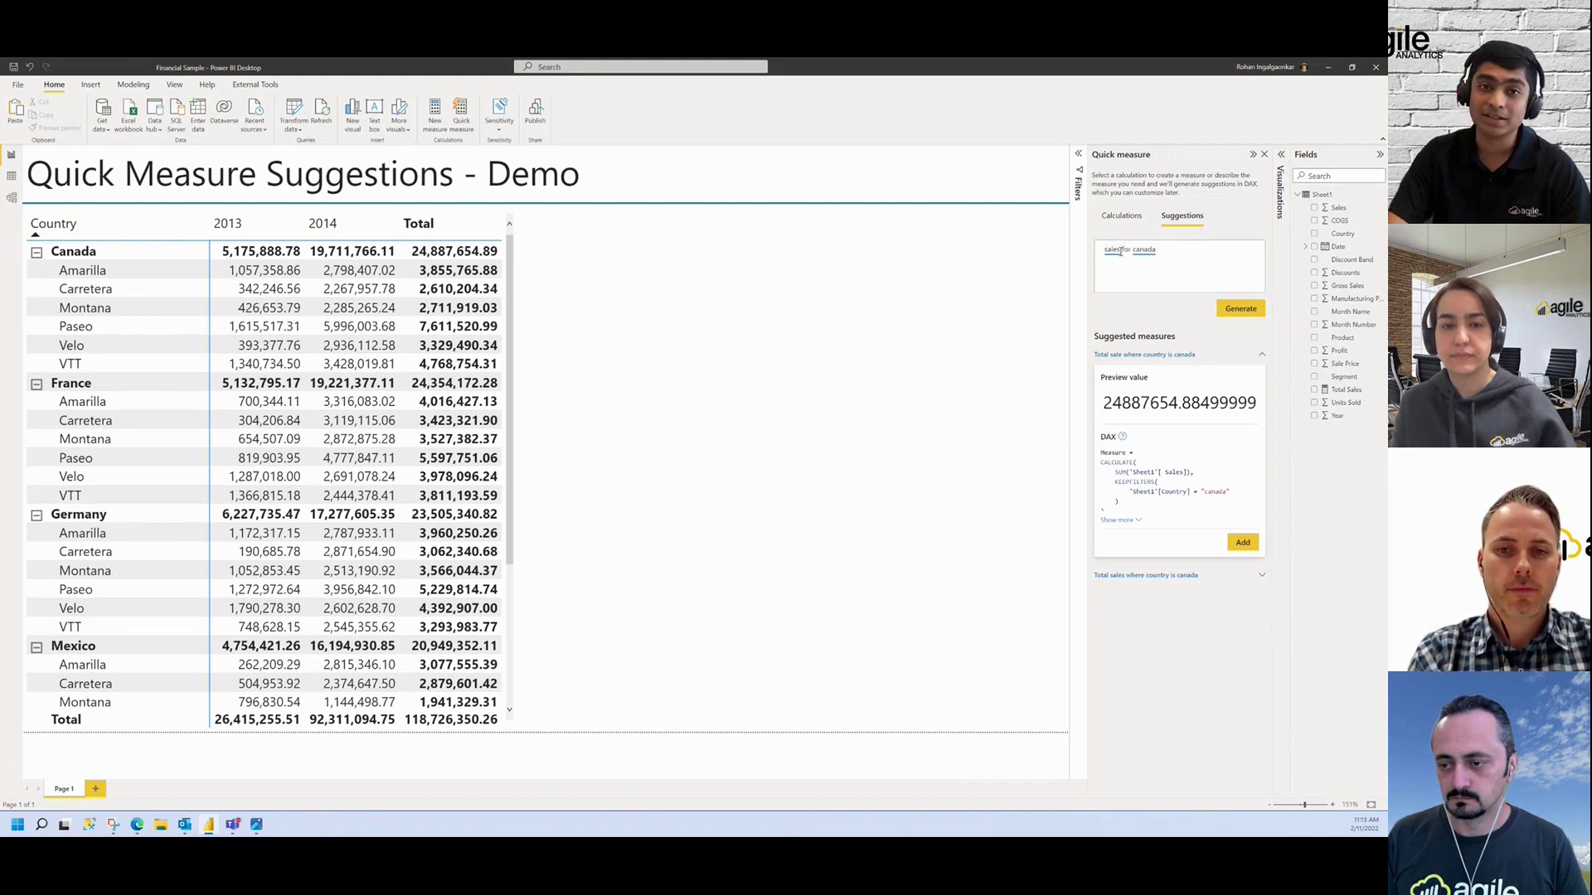
double_click(1170, 253)
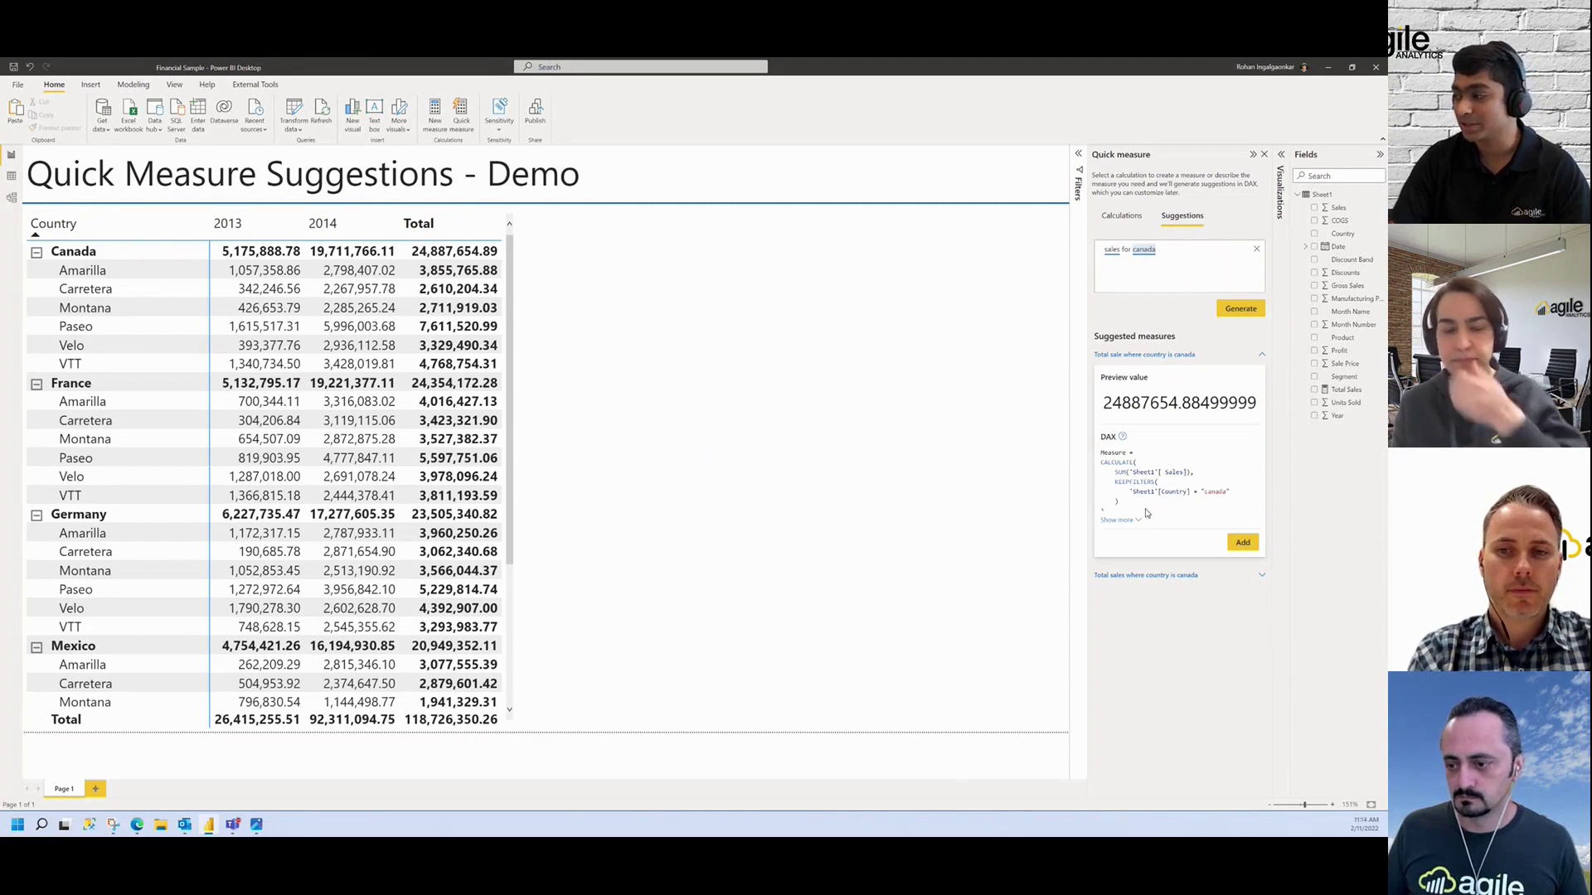
left_click(1093, 484)
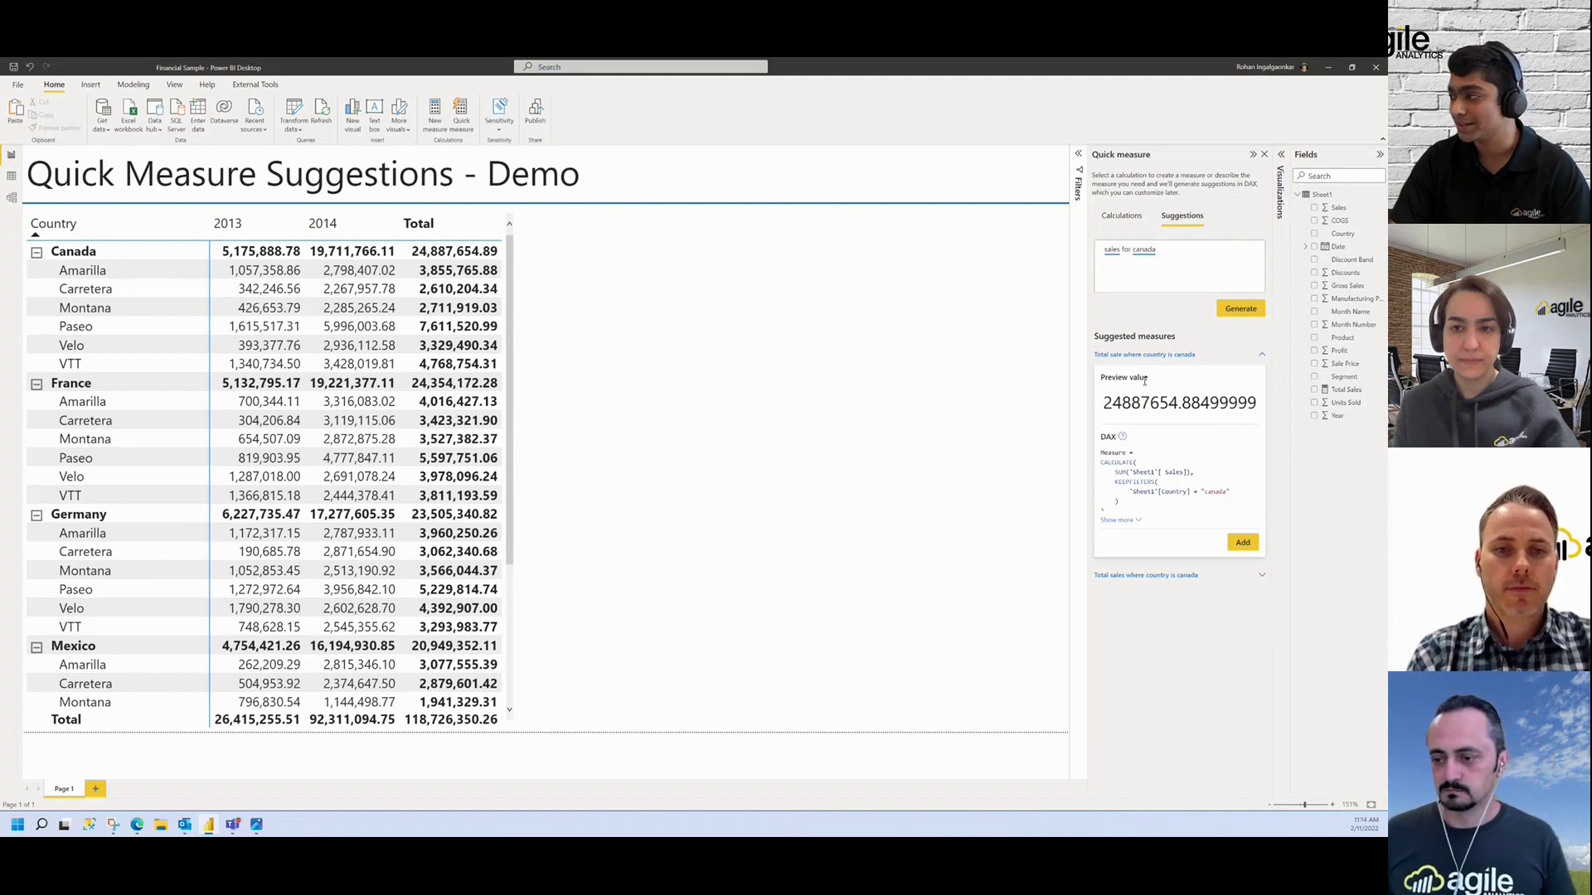
- Extend the measure description to "sales for canada in 2014", generate new suggestions, and show the first suggestion's full DAX
double_click(1172, 254)
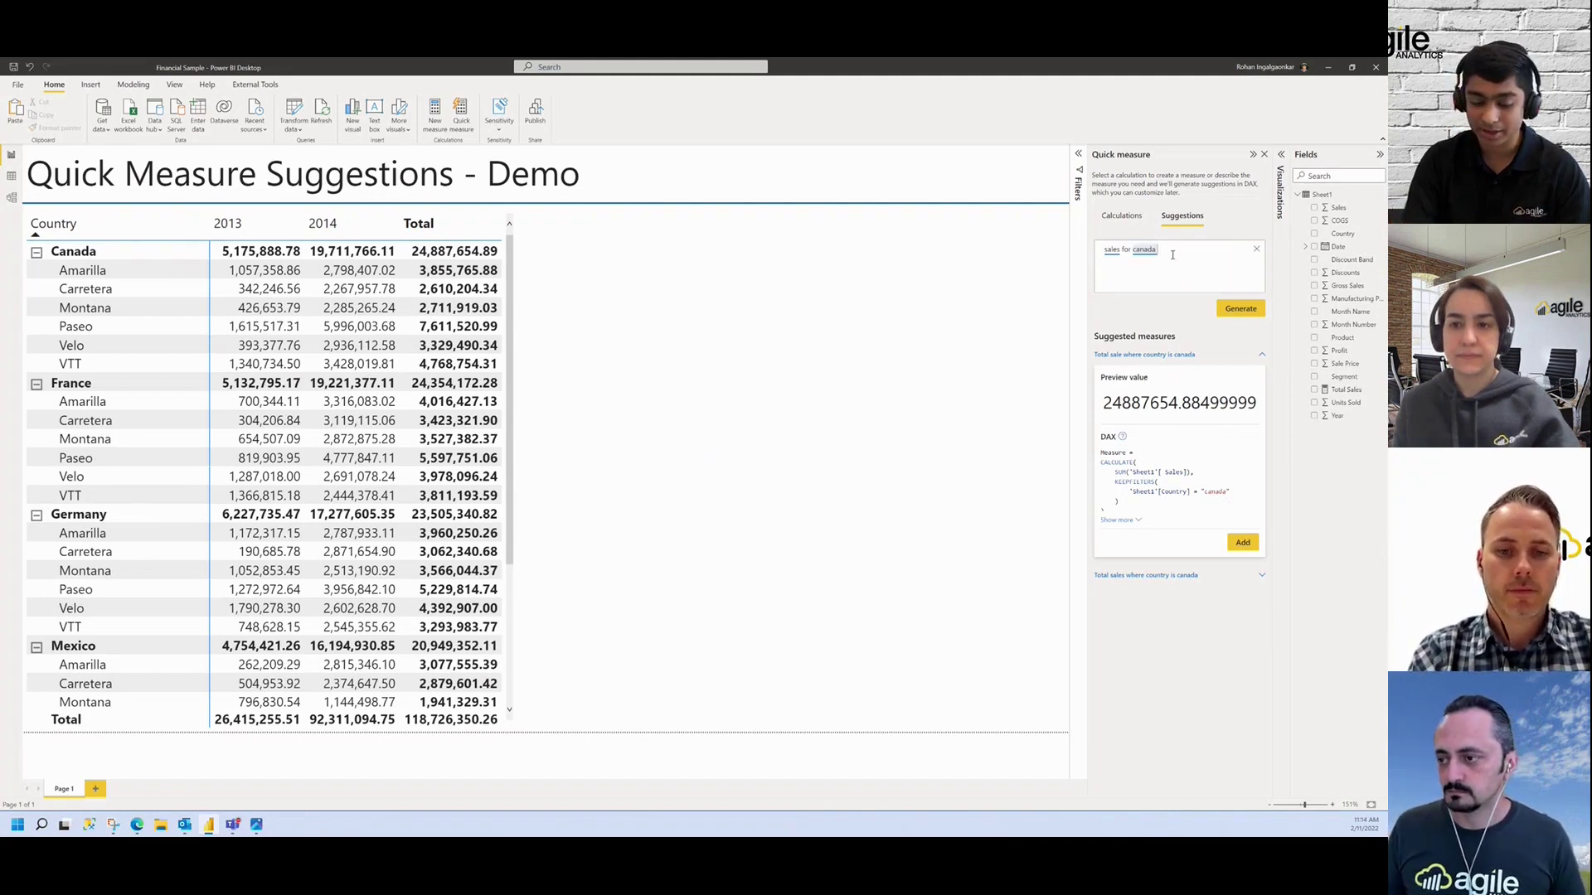
left_click(1172, 255)
type("in 201")
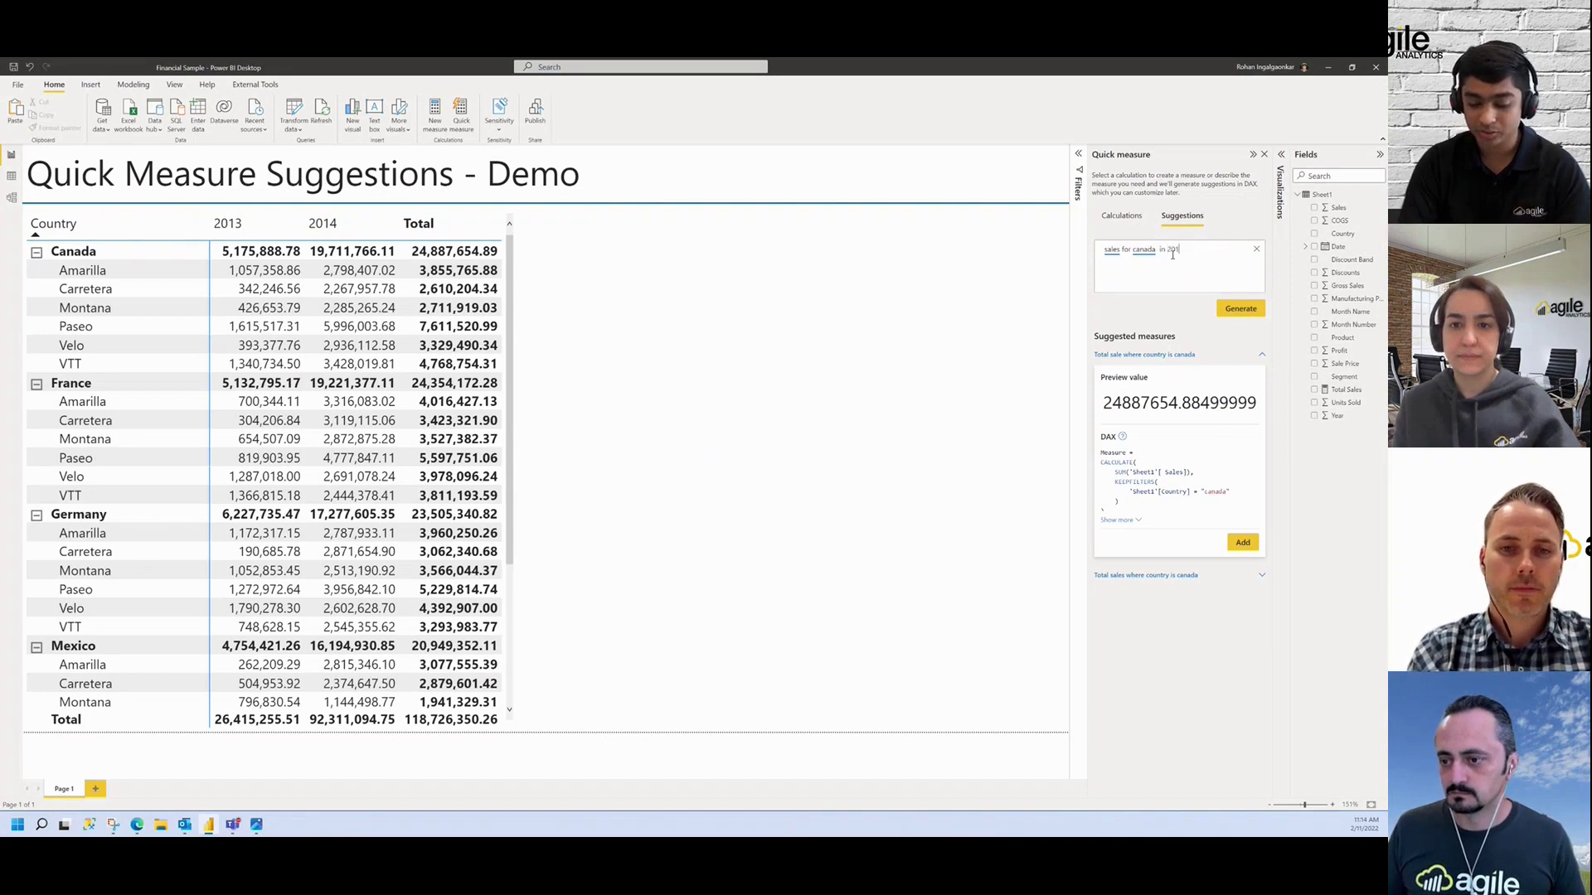
type("4")
left_click(1222, 310)
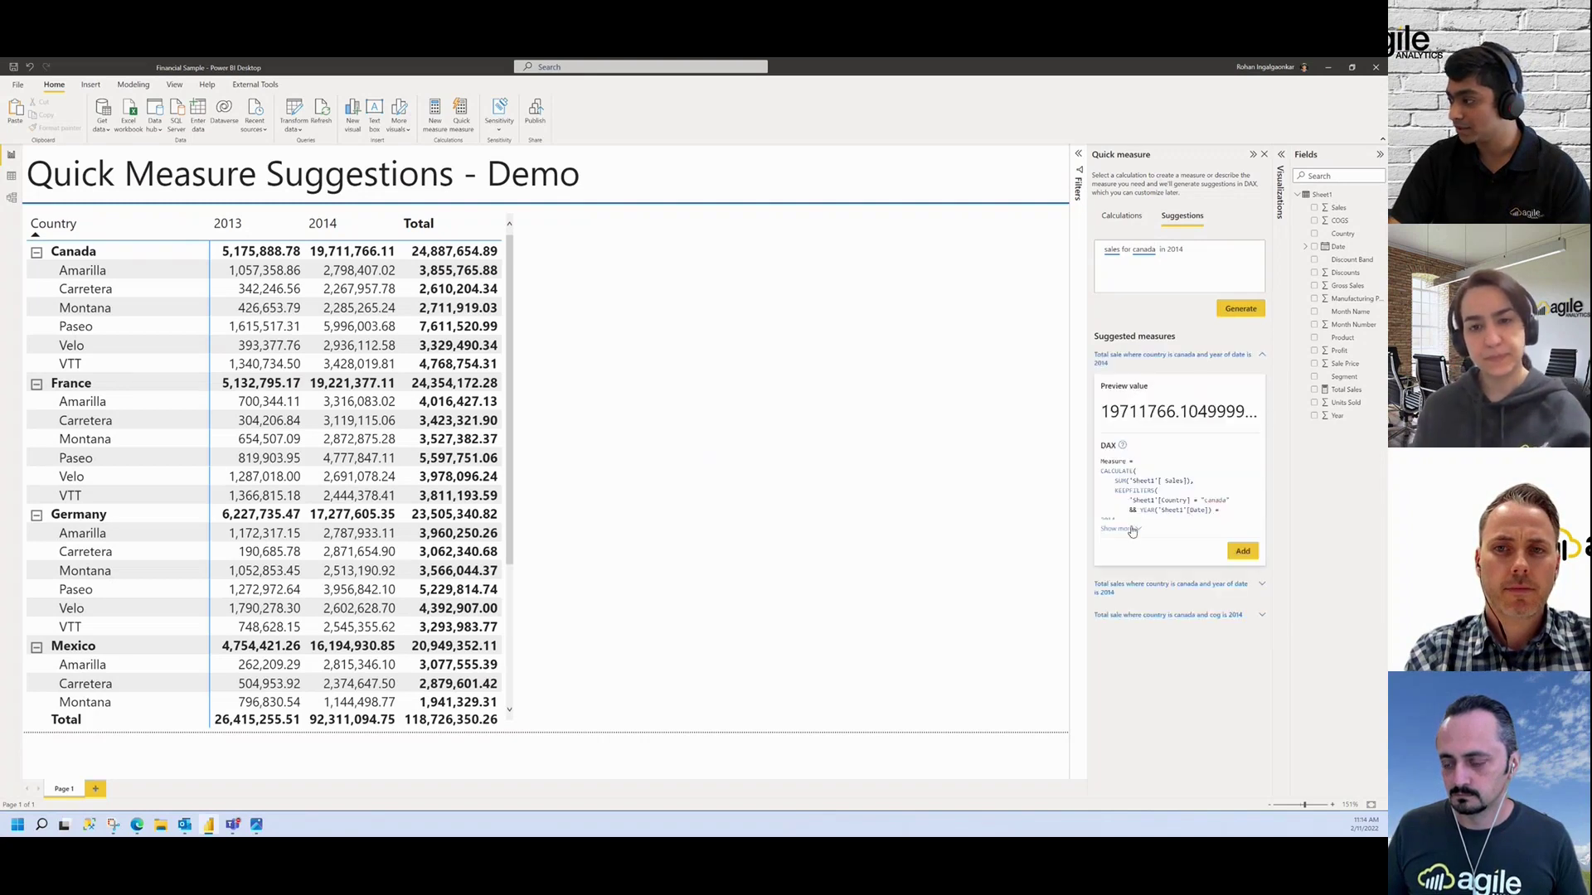
left_click(1123, 529)
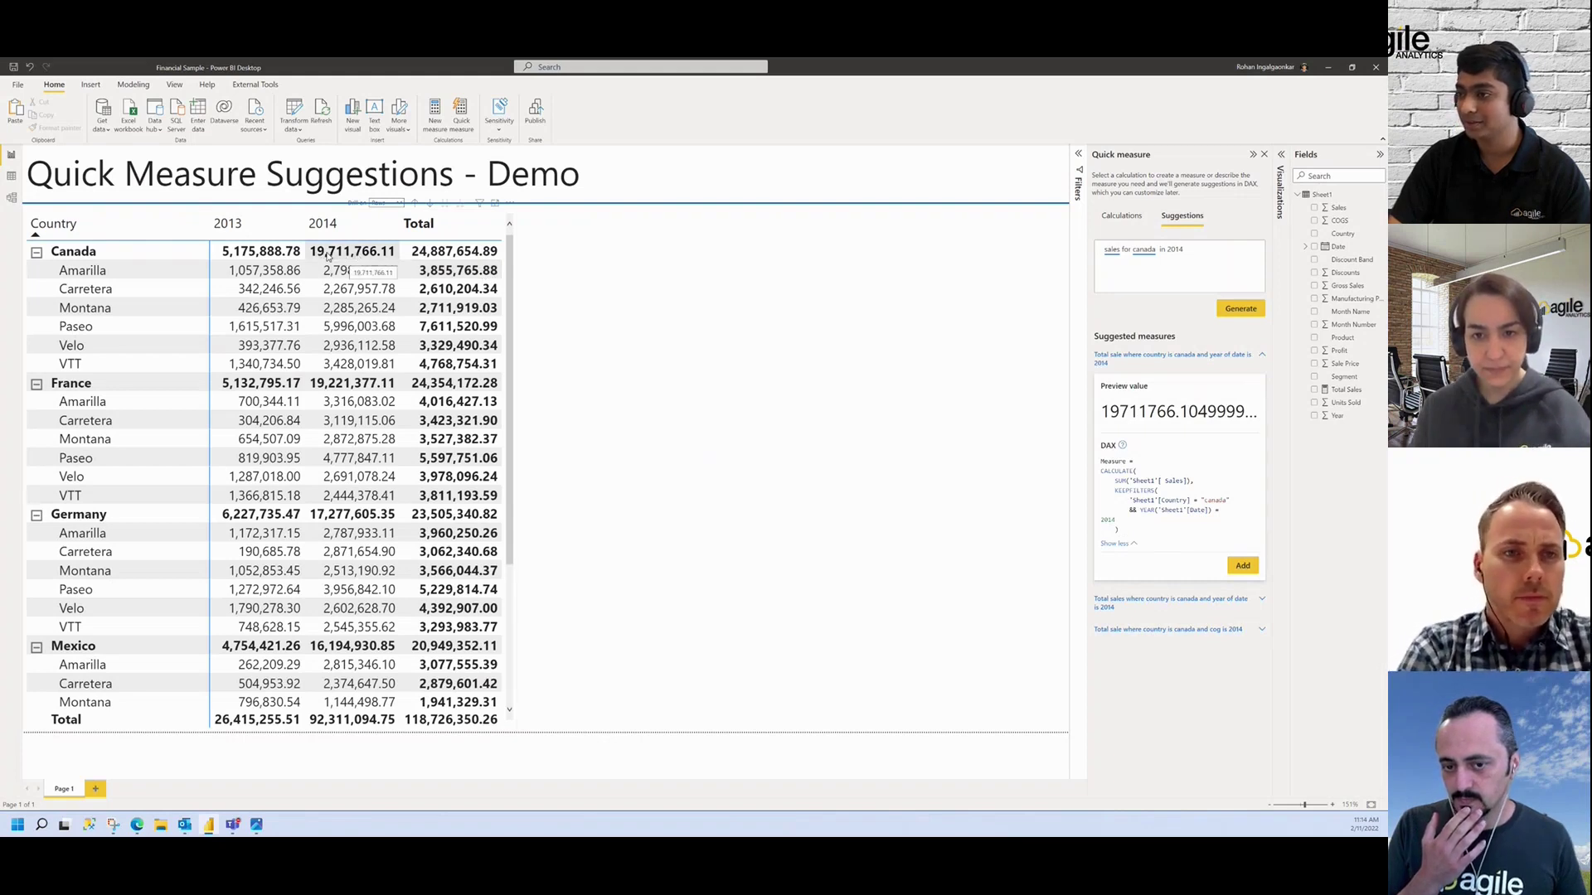
- Replace the measure description with "top product by sales in France", generate suggestions, and show the suggested measure's full DAX
left_click(1187, 250)
left_click_drag(1187, 250, 1108, 258)
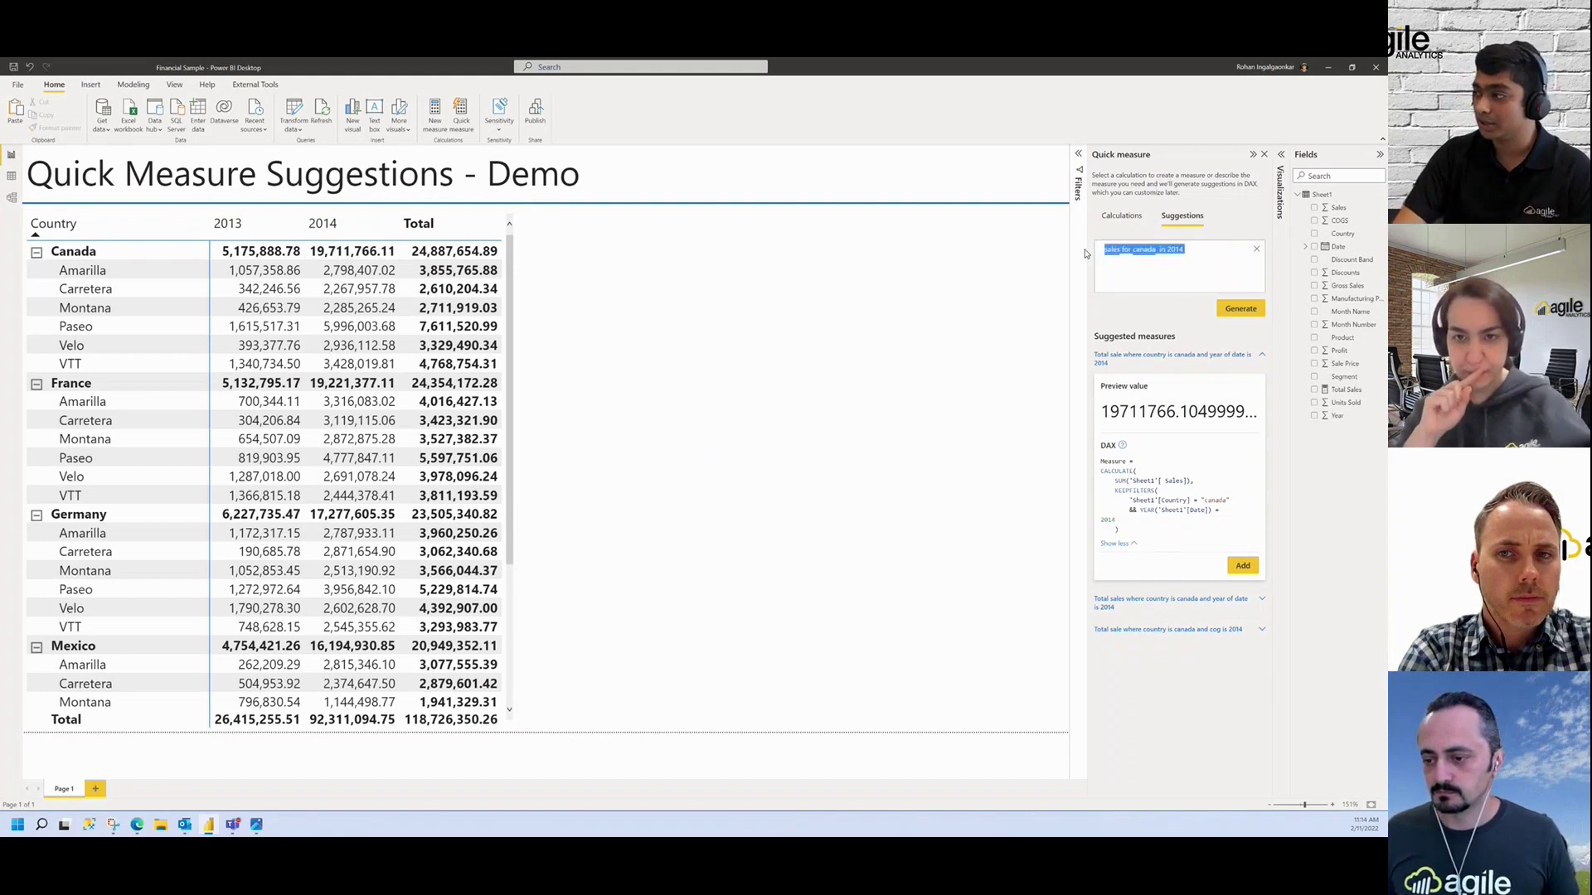
type("top produc")
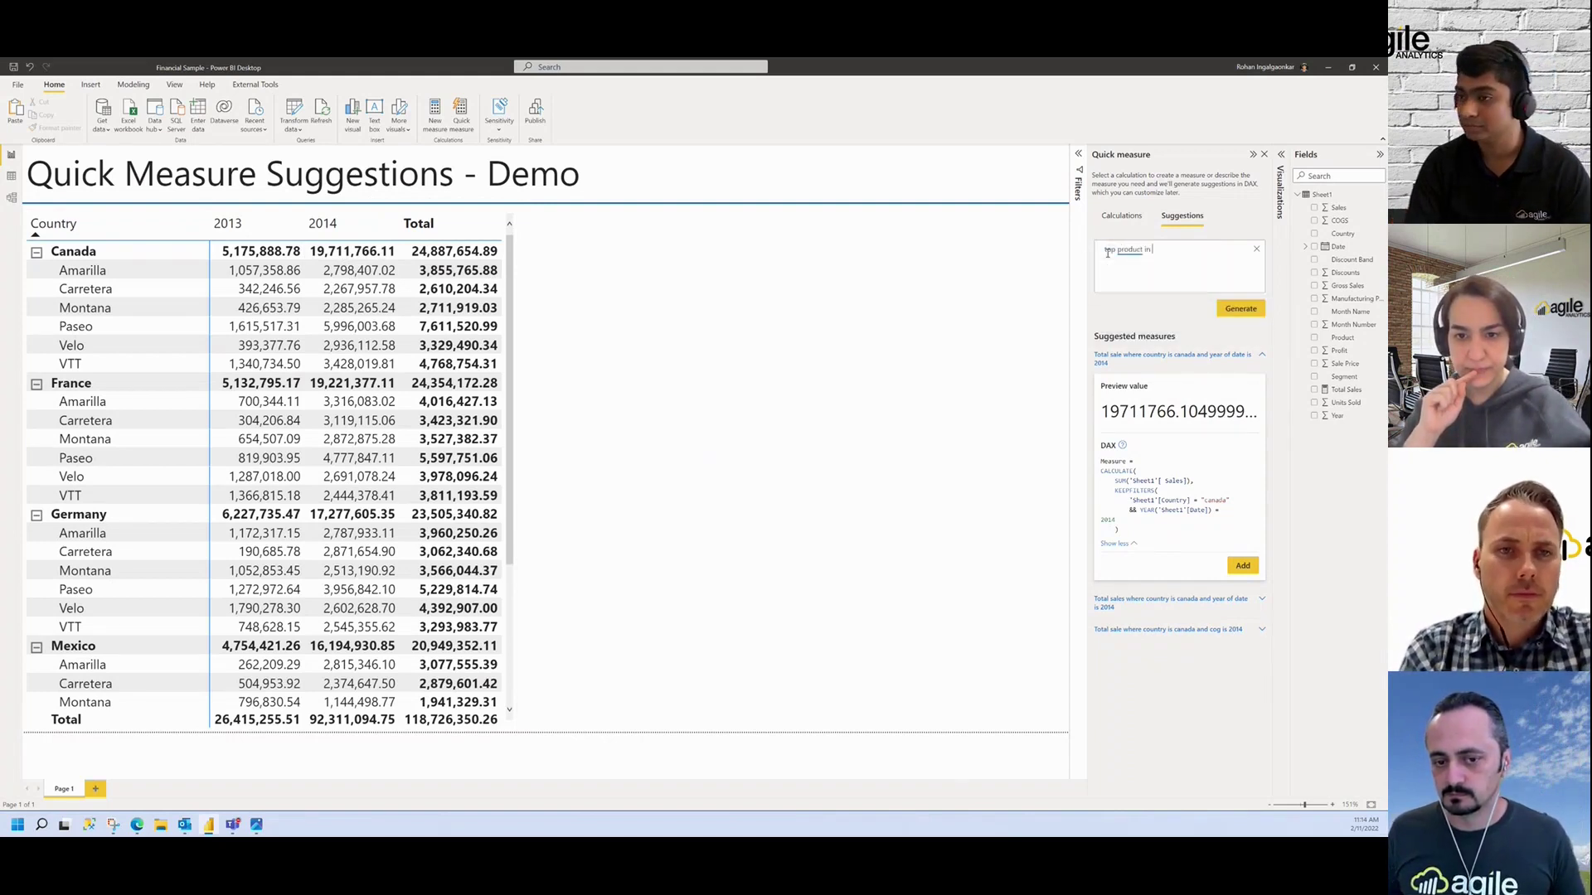
type("t")
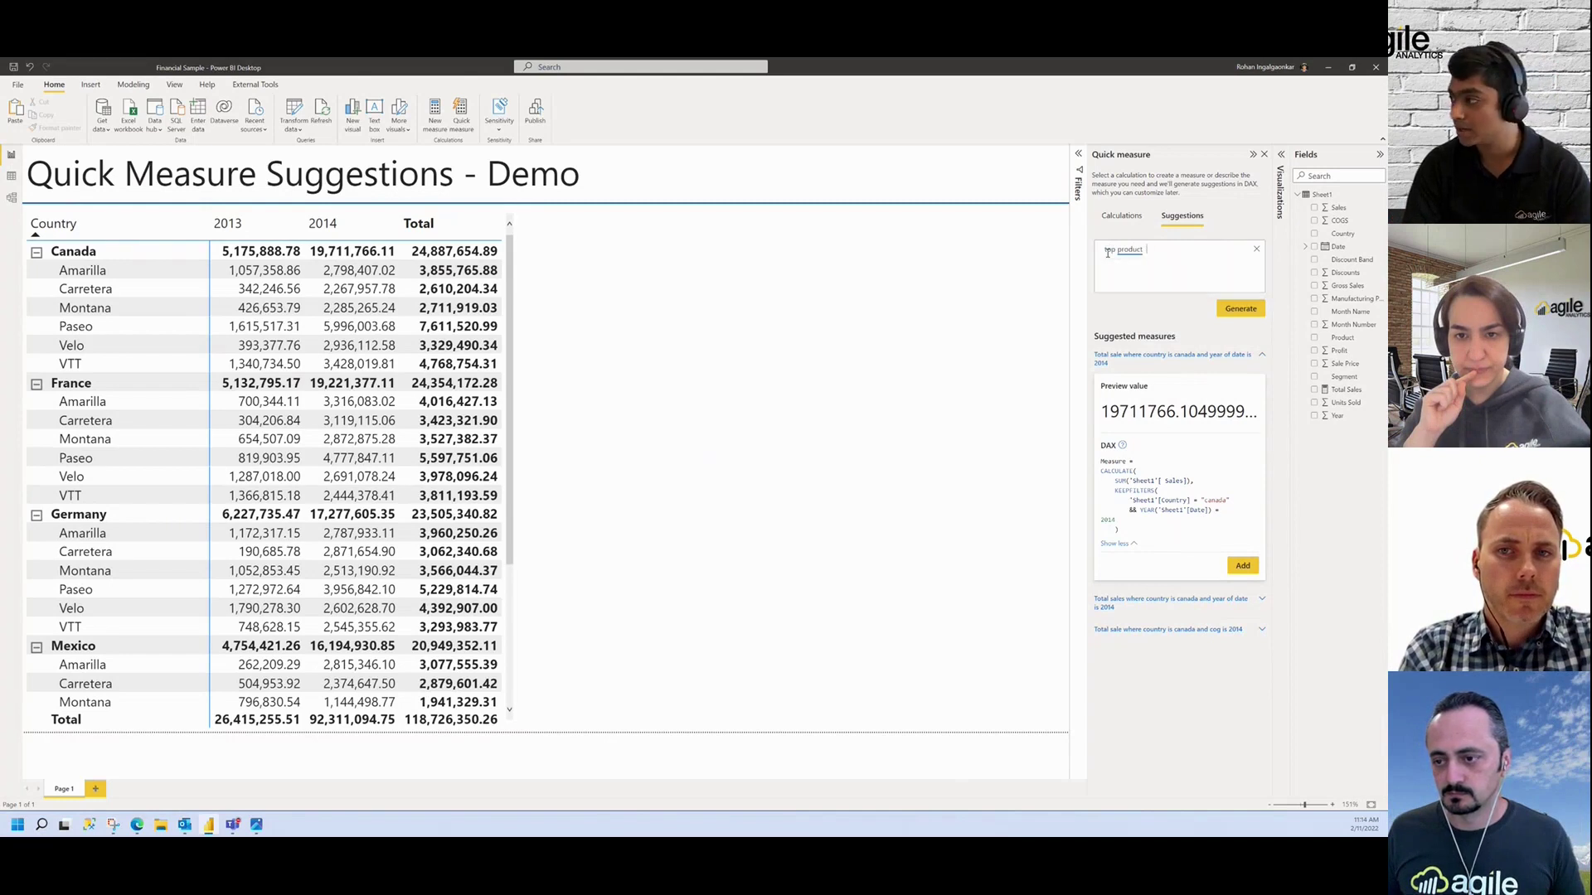
type("  by sales i")
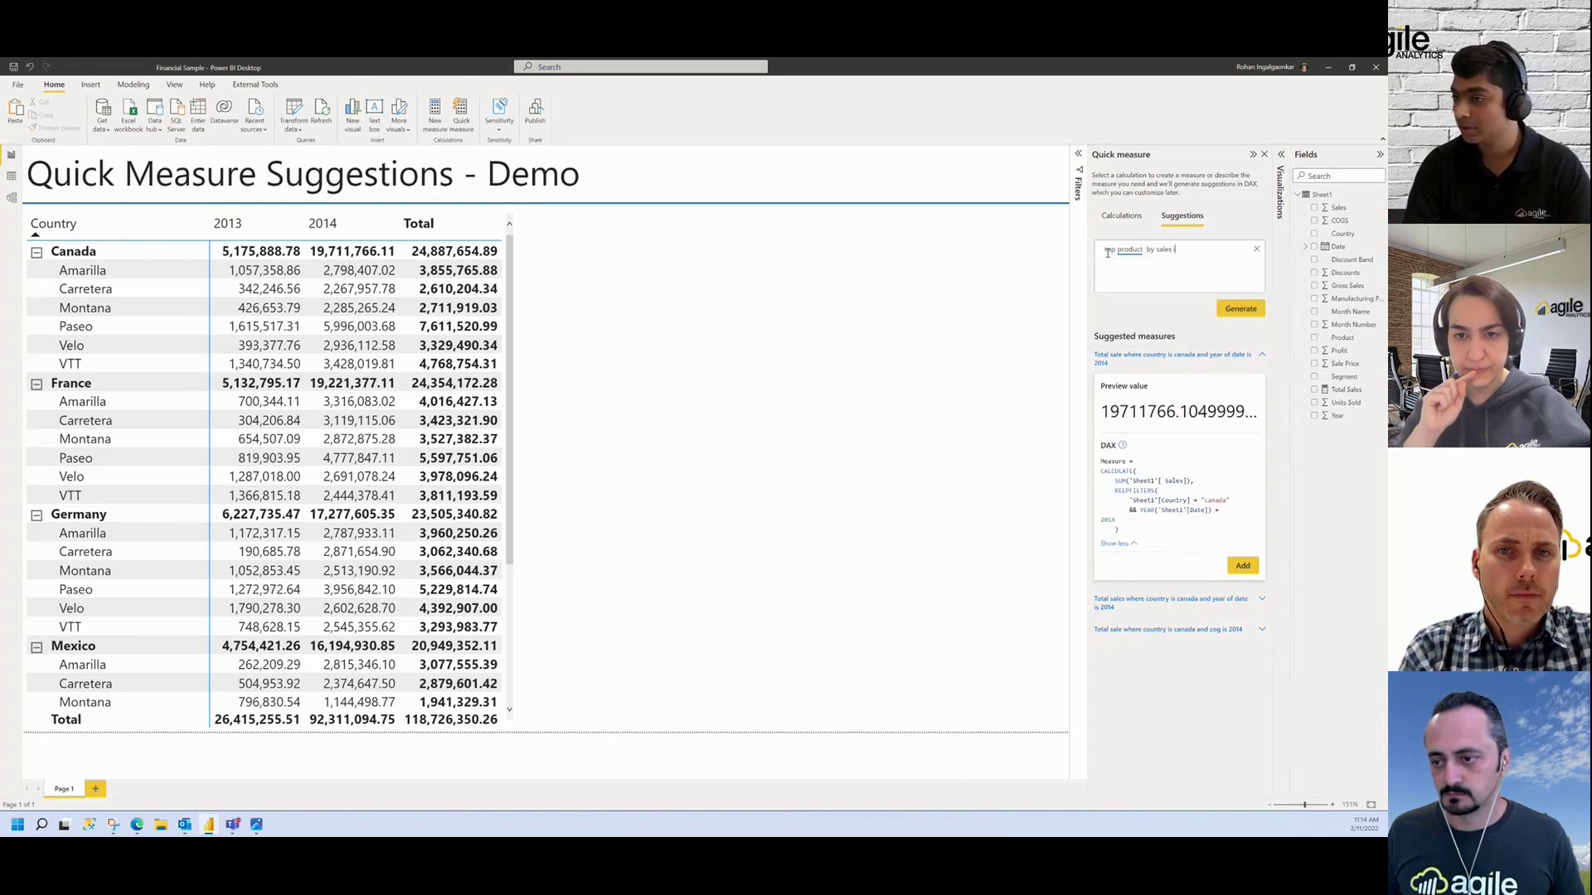
type("n France")
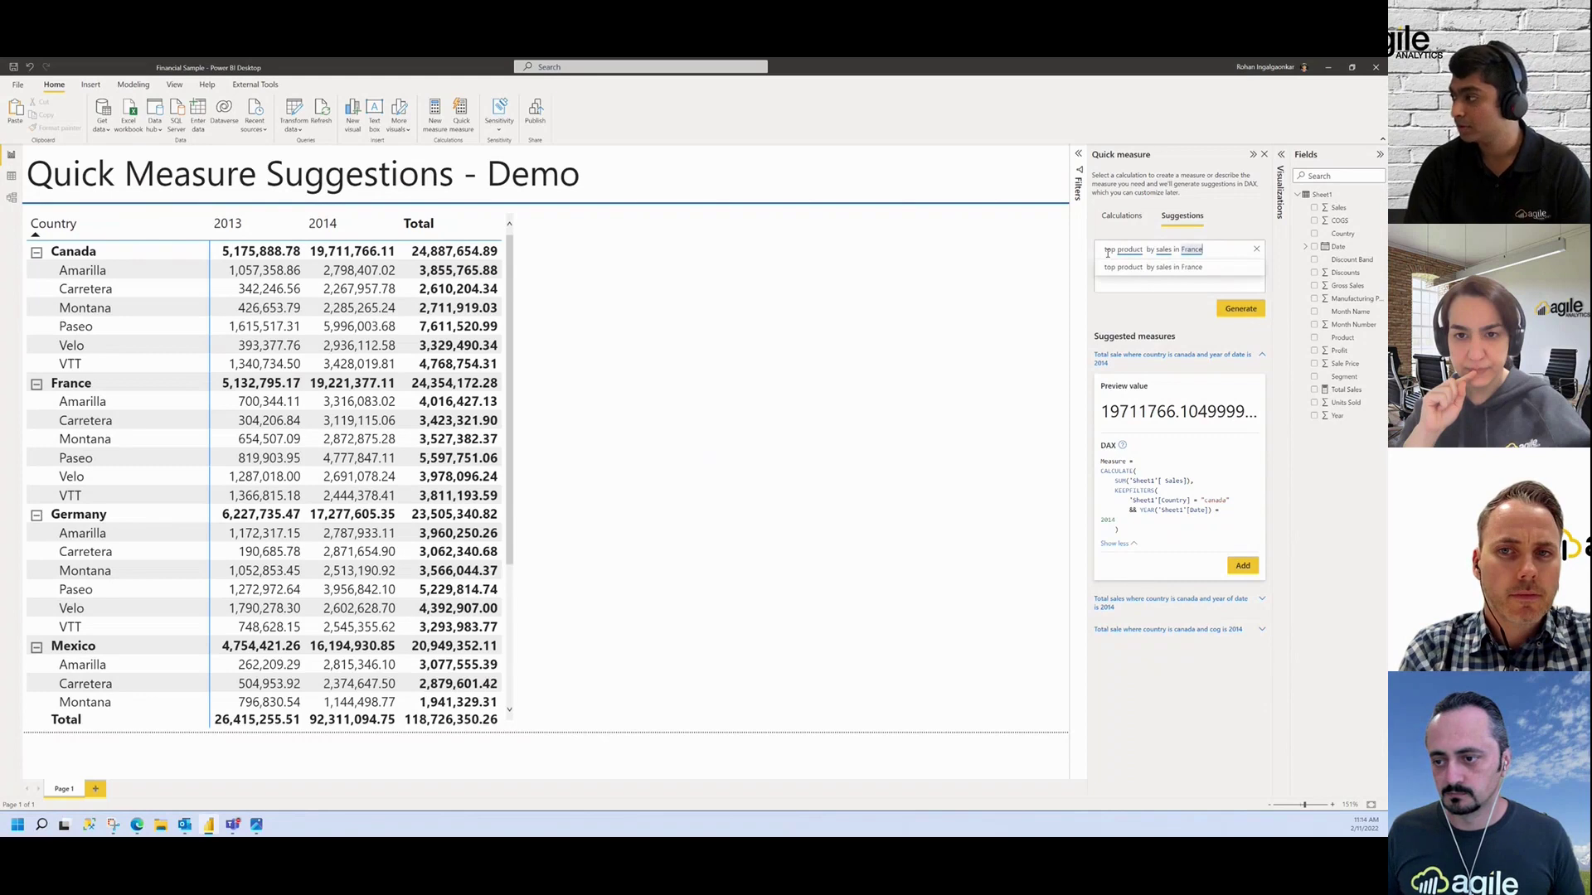
left_click(1241, 308)
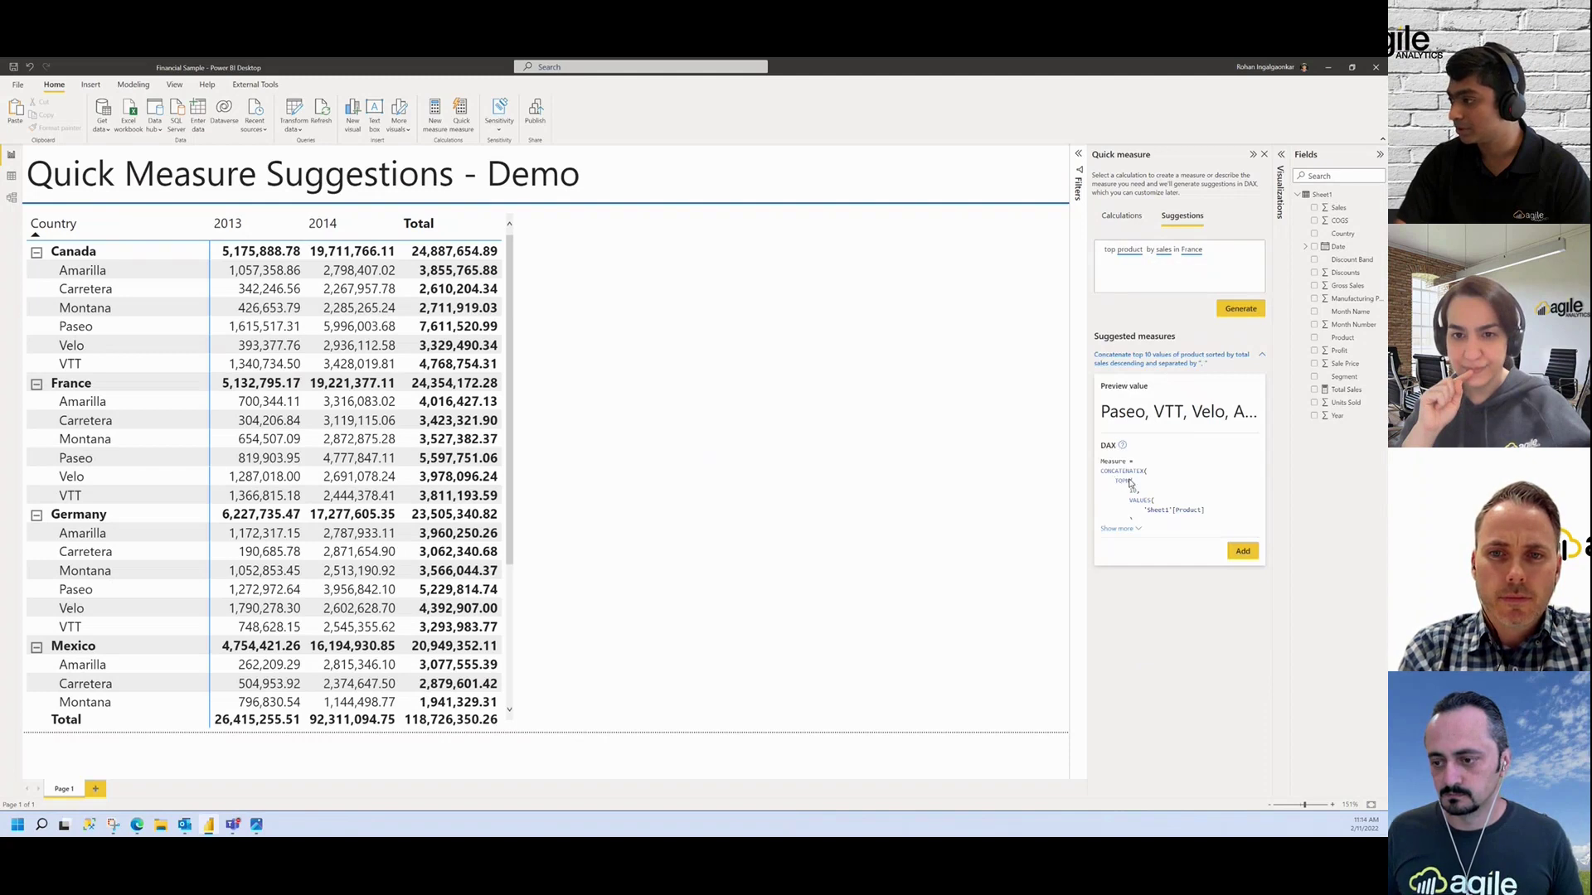
left_click(1137, 529)
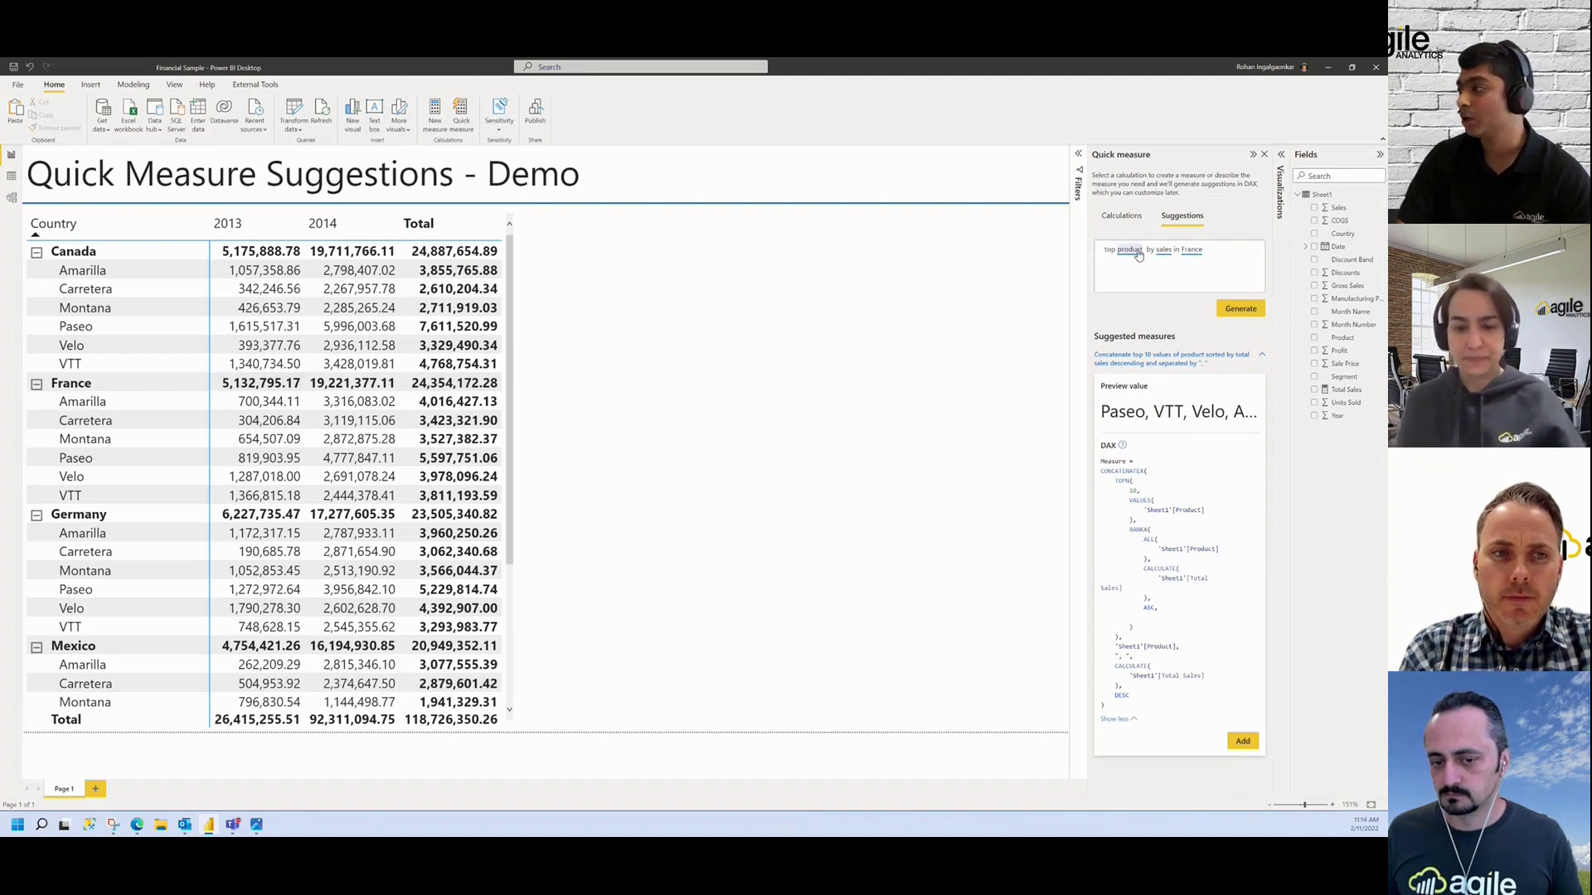
- Clear the measure description after highlighting the word "top", and display the formula of the existing Total Sales measure
left_click(1106, 251)
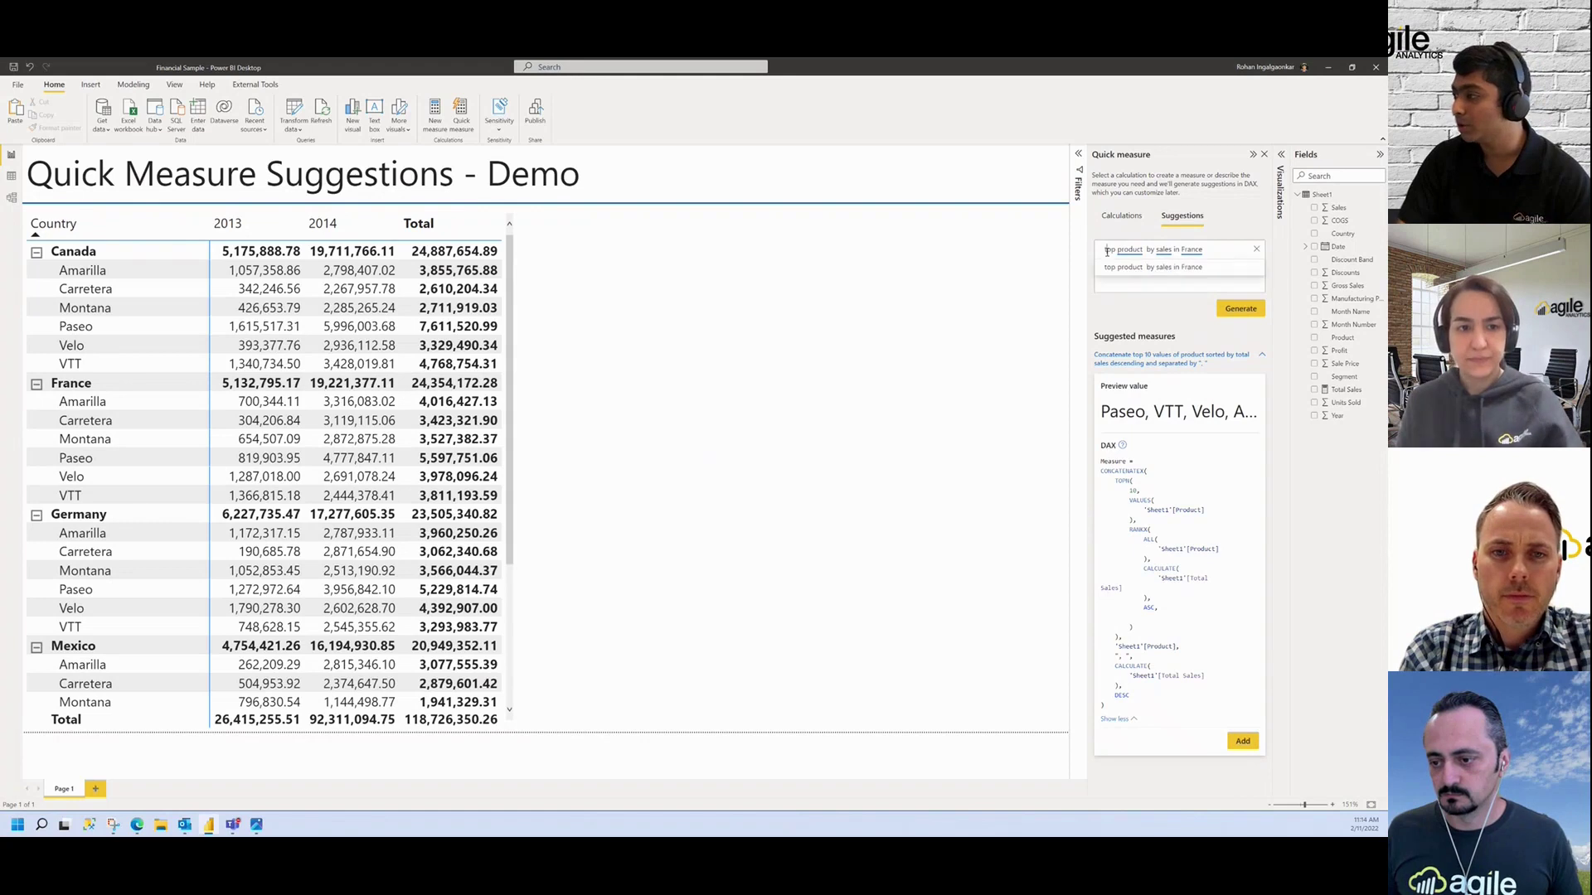
left_click_drag(1115, 251, 1101, 253)
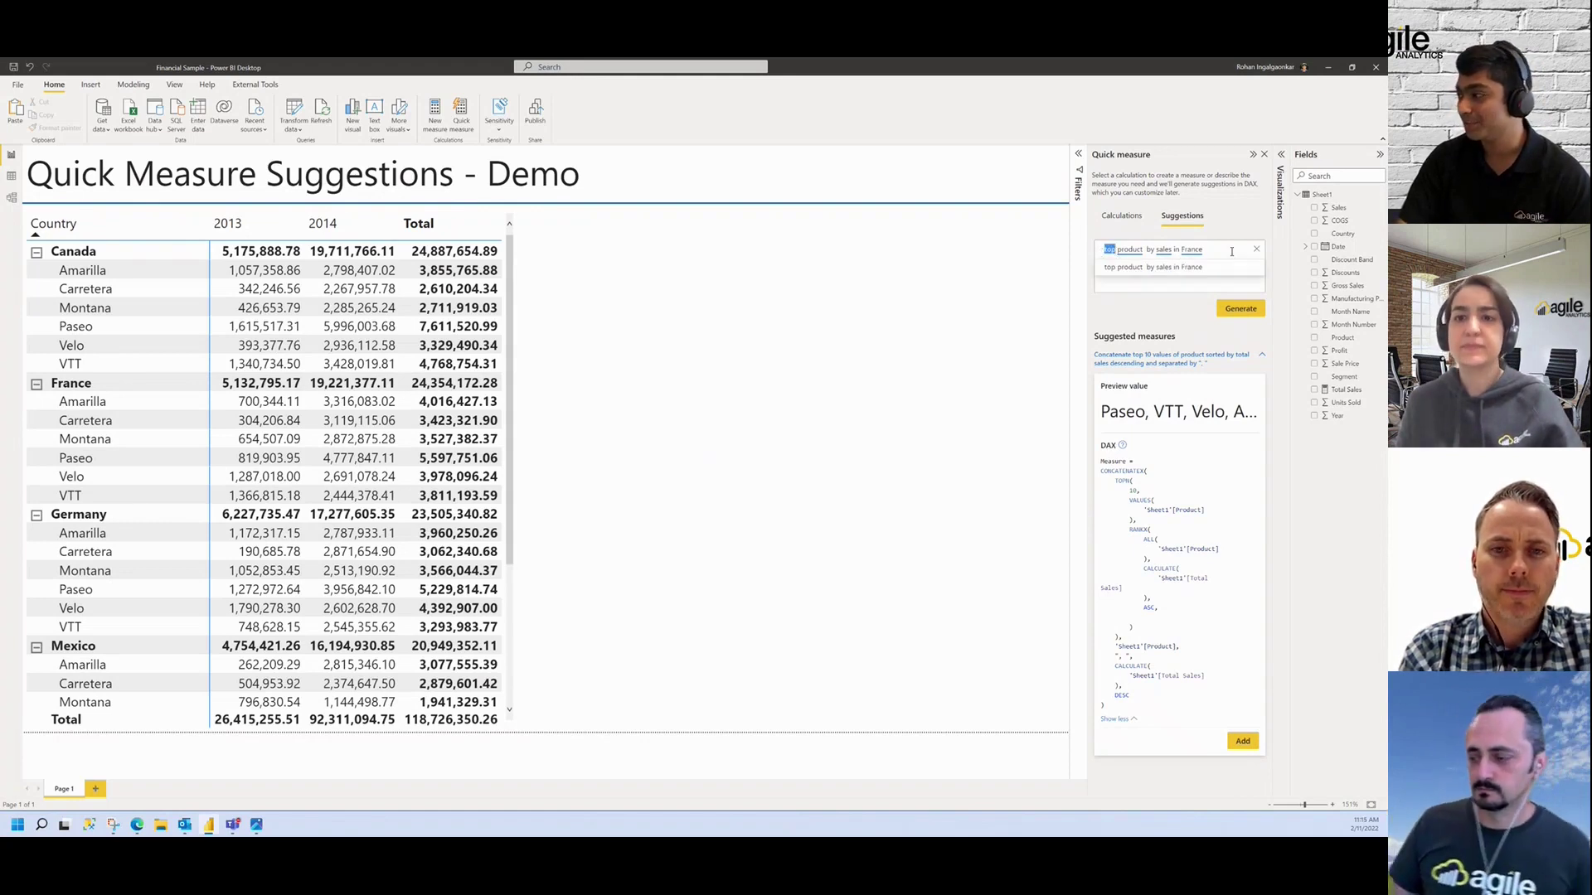
left_click(1256, 249)
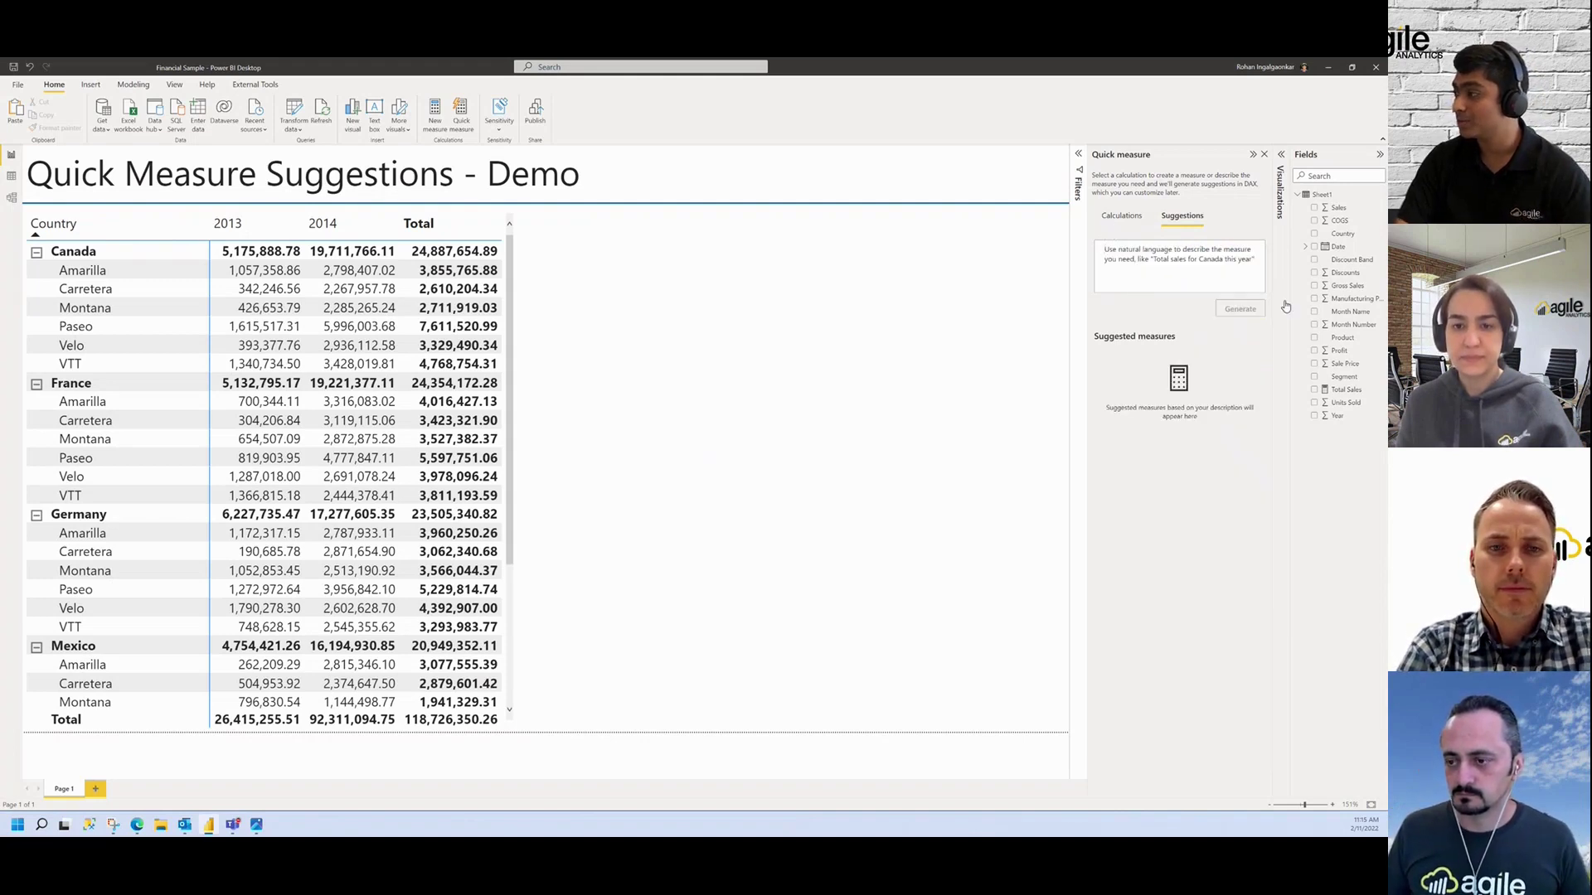
left_click(1345, 391)
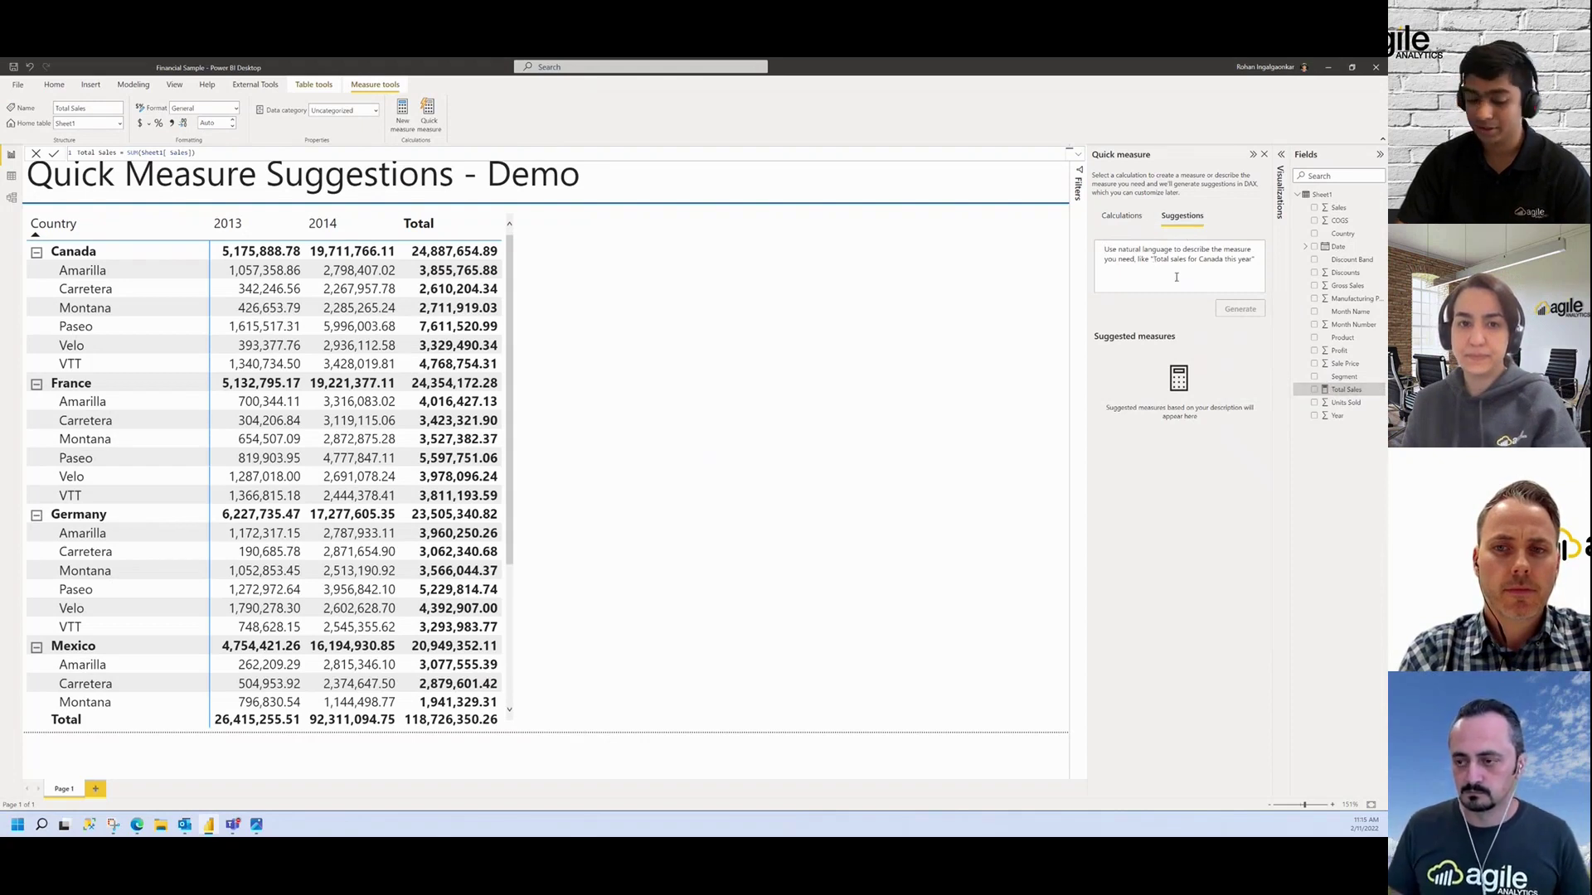
- Describe the measure as "total sales for germany" and generate the suggested measure
type("total sale")
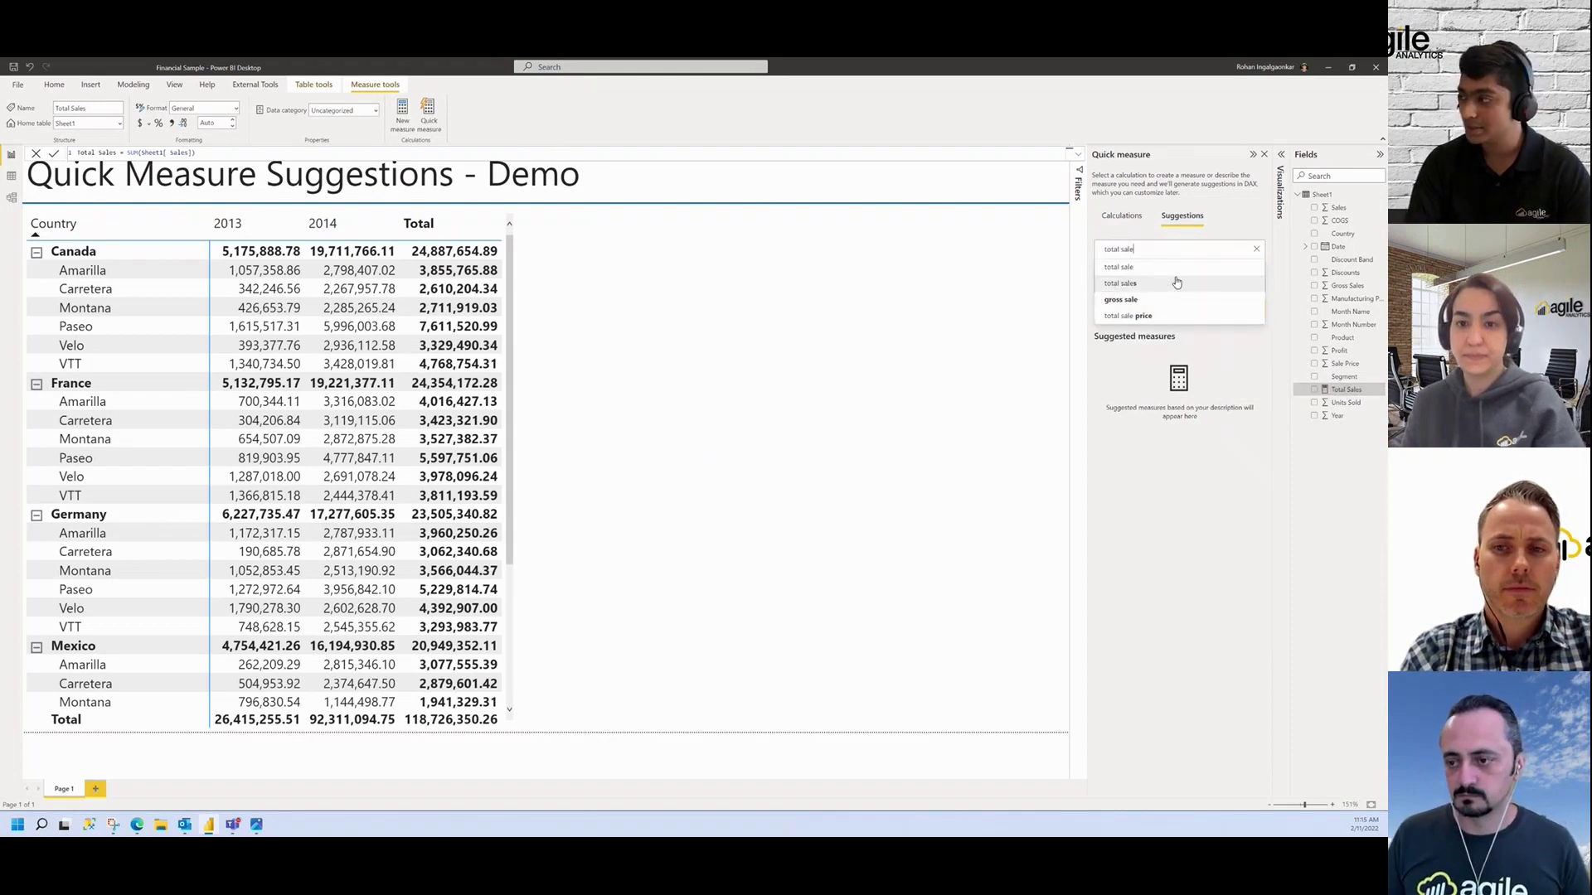
type("s for er")
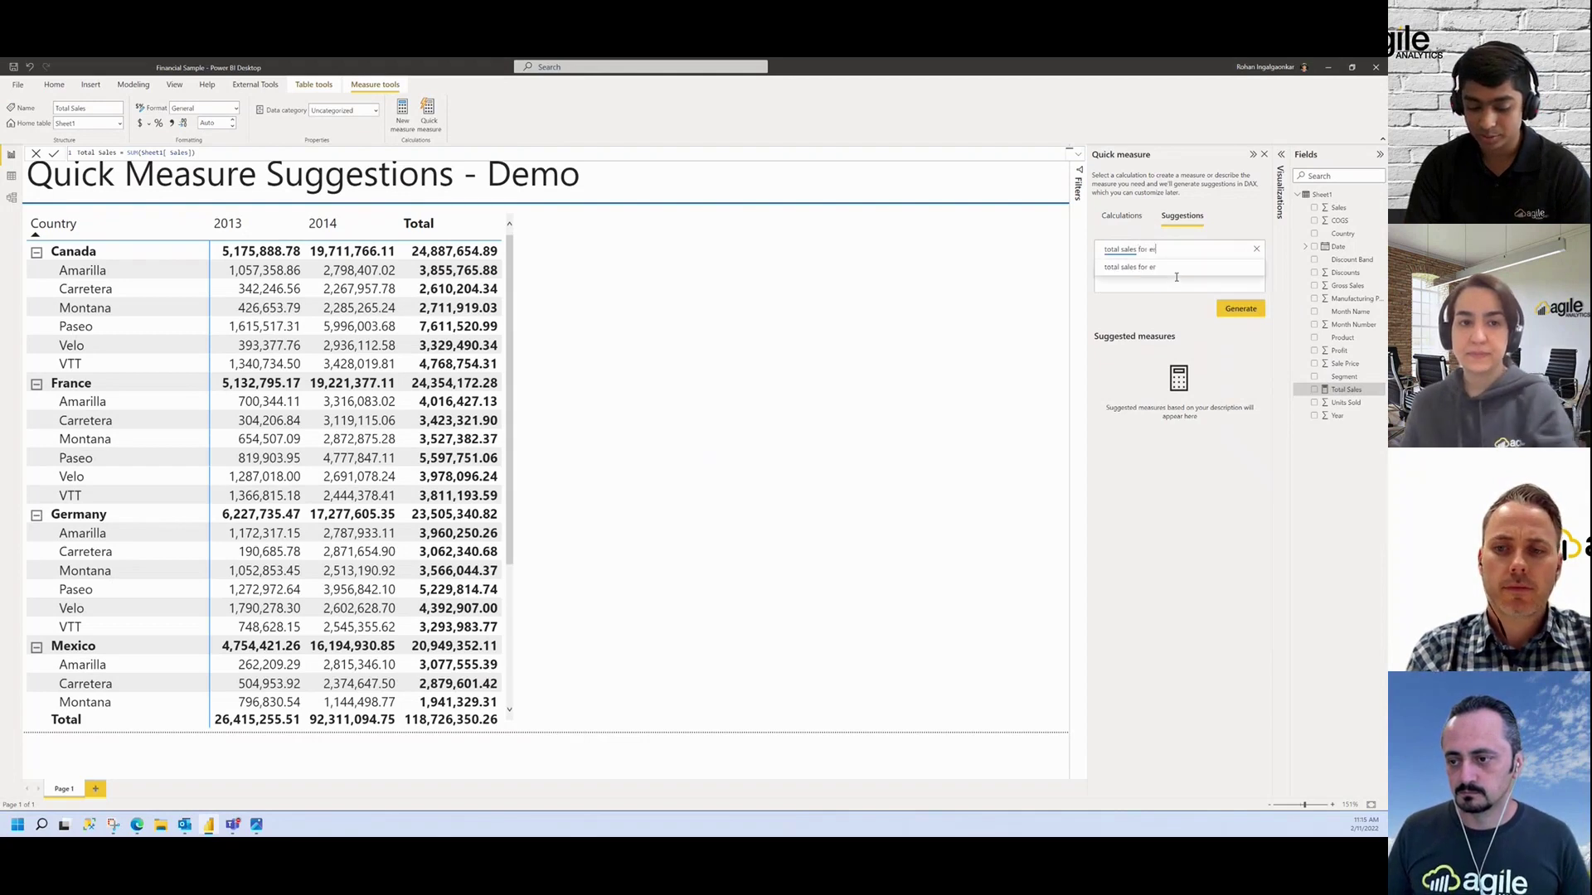
type("many")
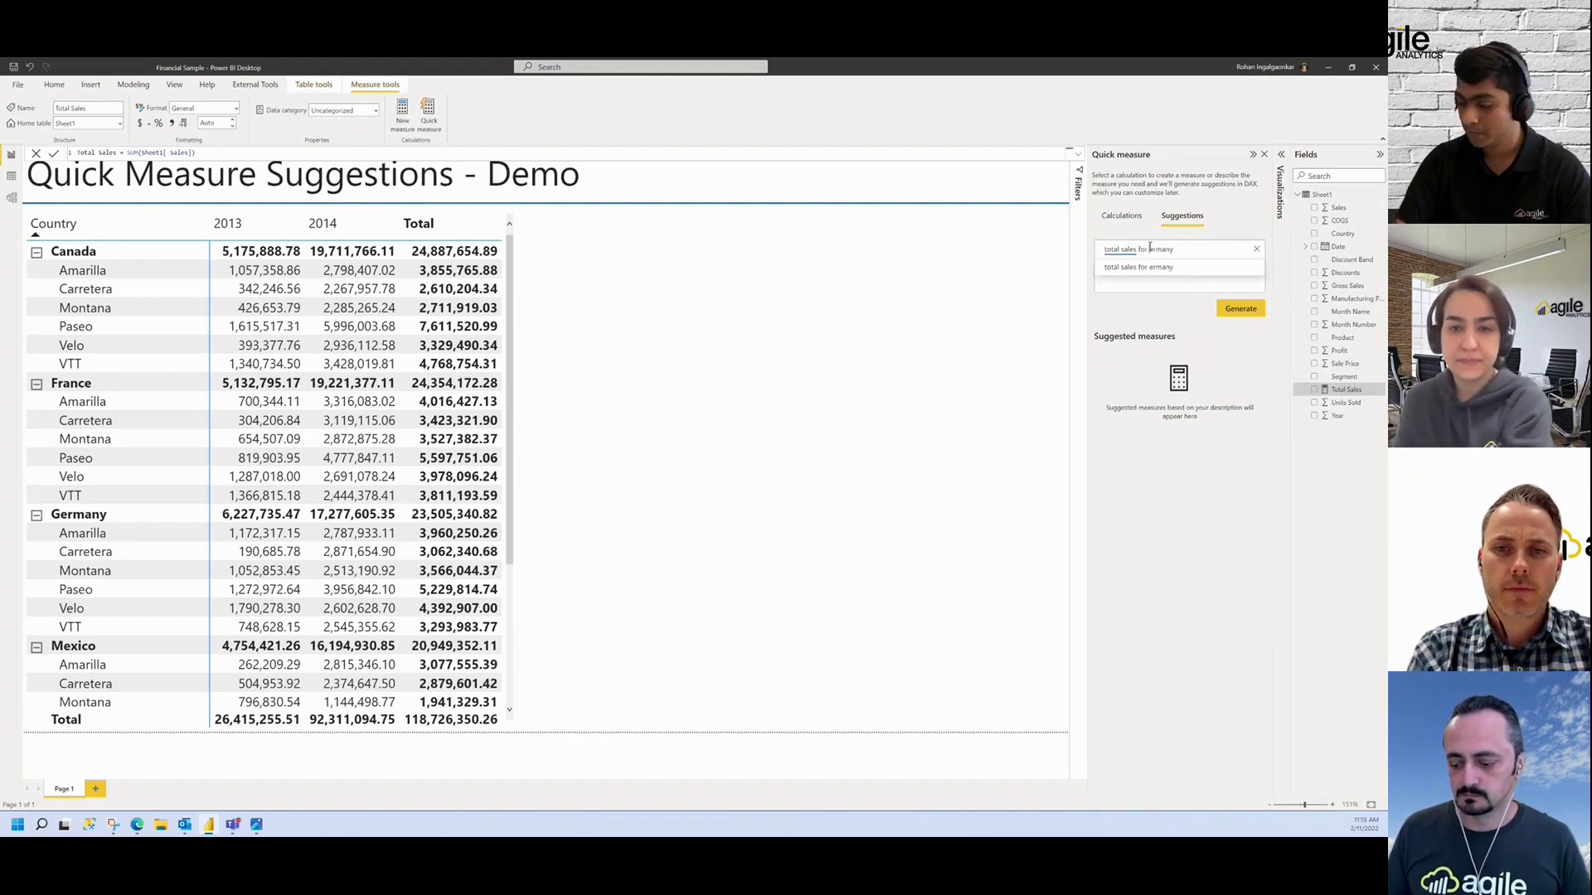
left_click(1150, 248)
type("g")
left_click(1247, 308)
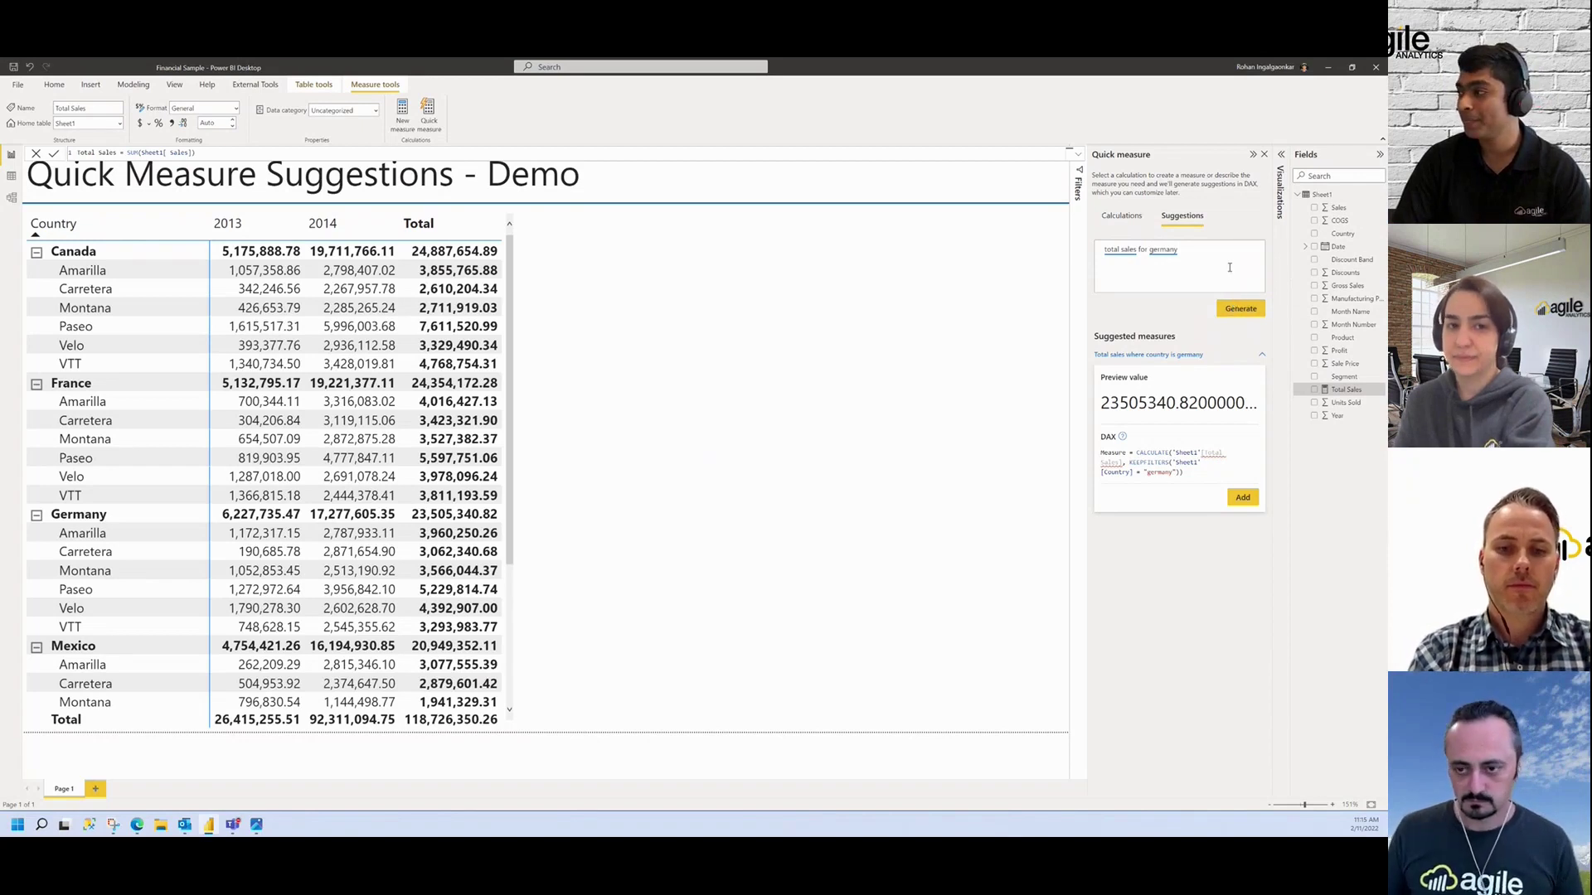
left_click(959, 284)
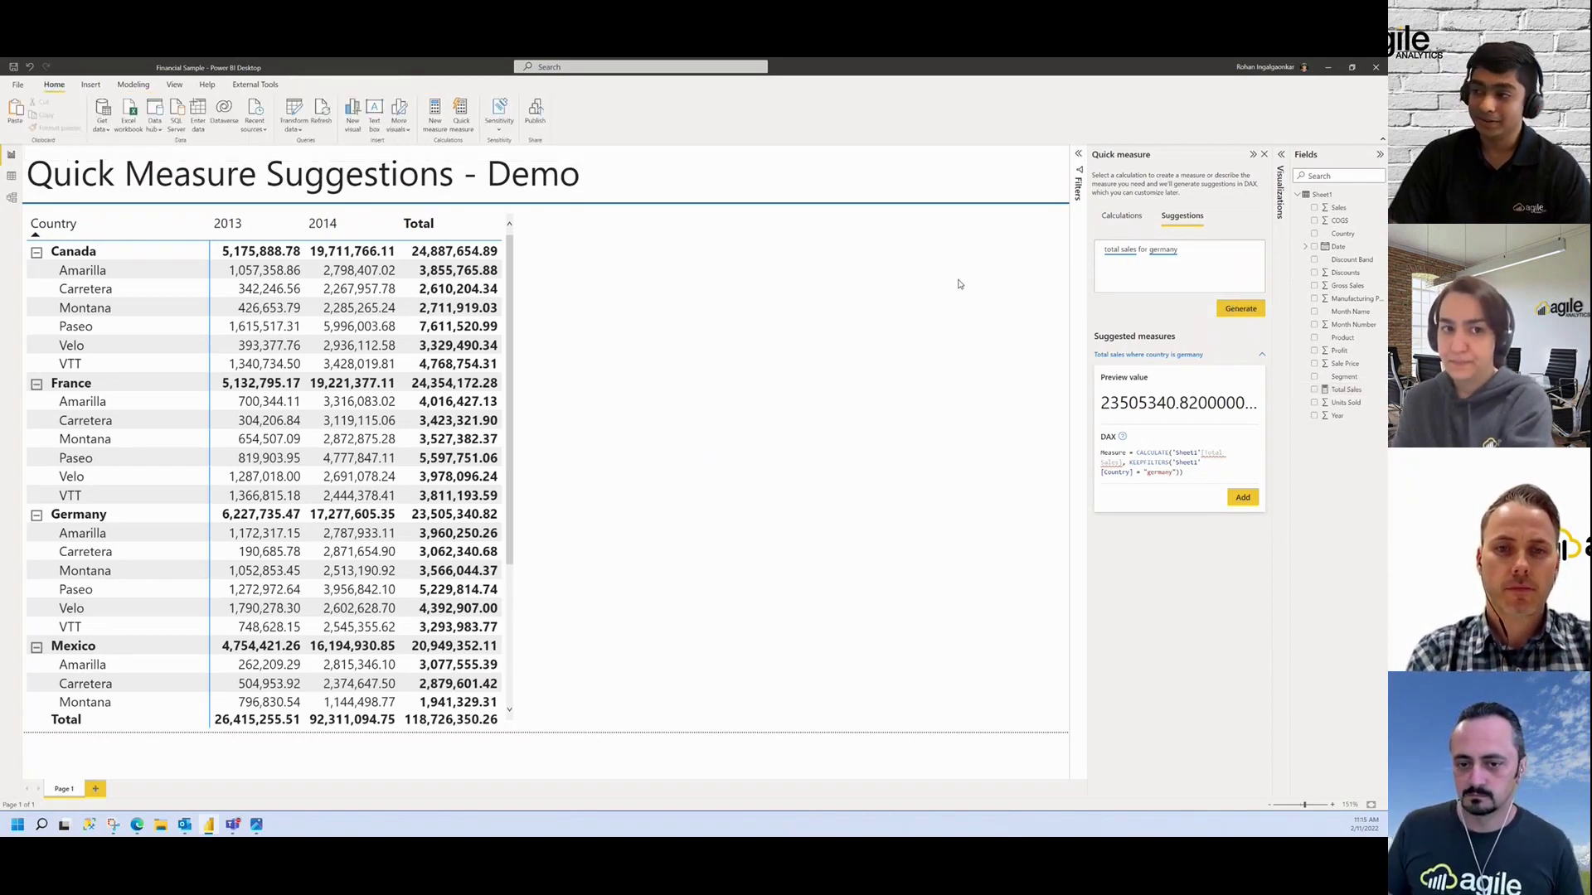
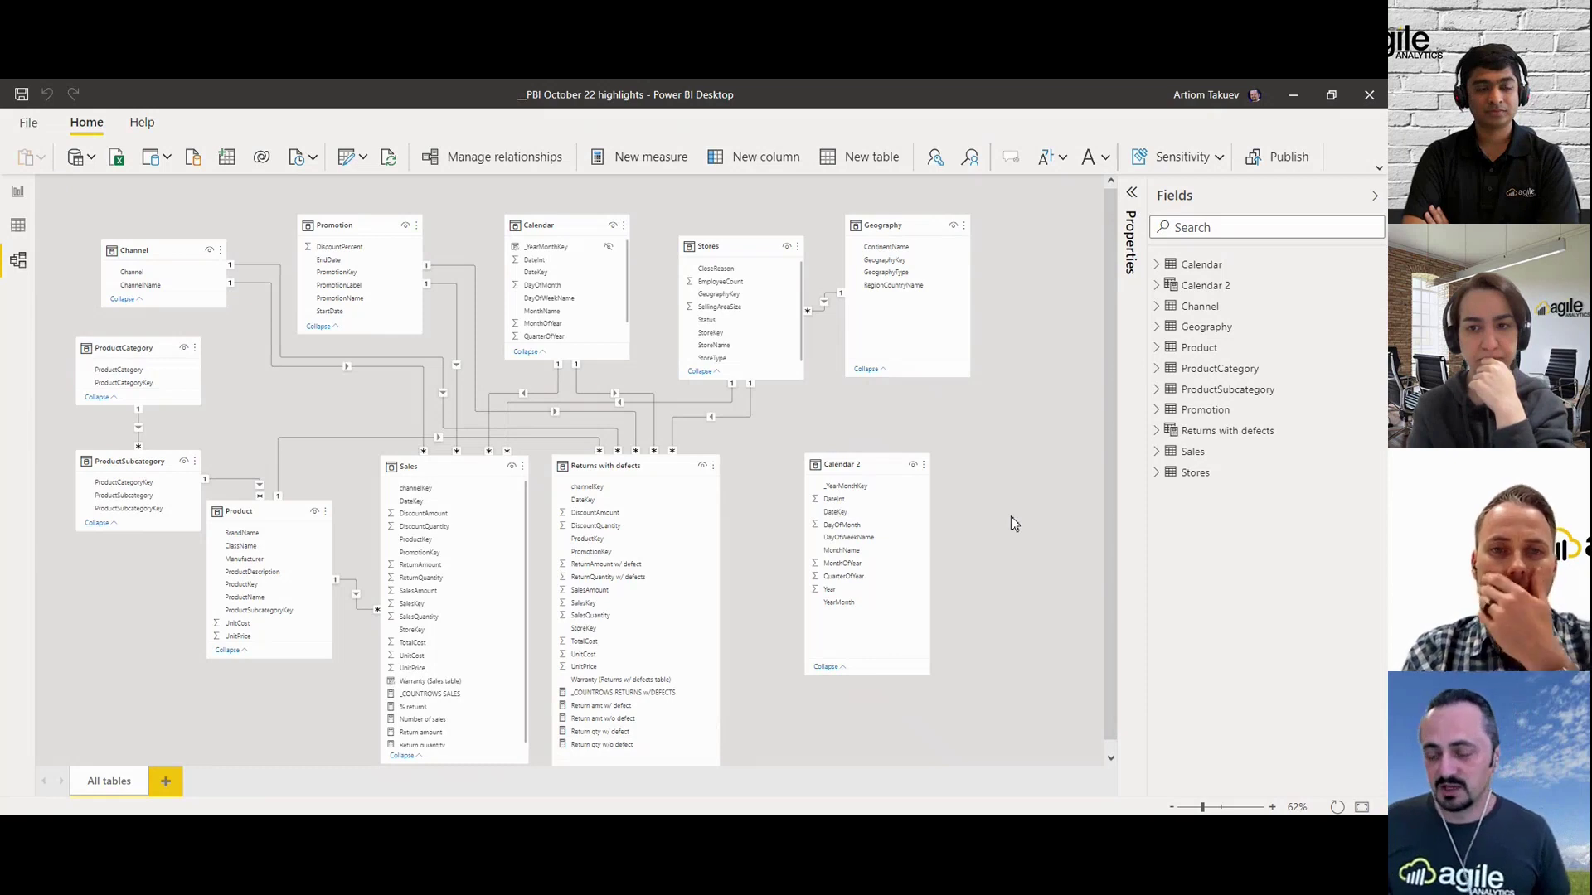
- View the relationship between Stores and Returns with defects in the Edit relationship dialog, and close it without changes
double_click(742, 418)
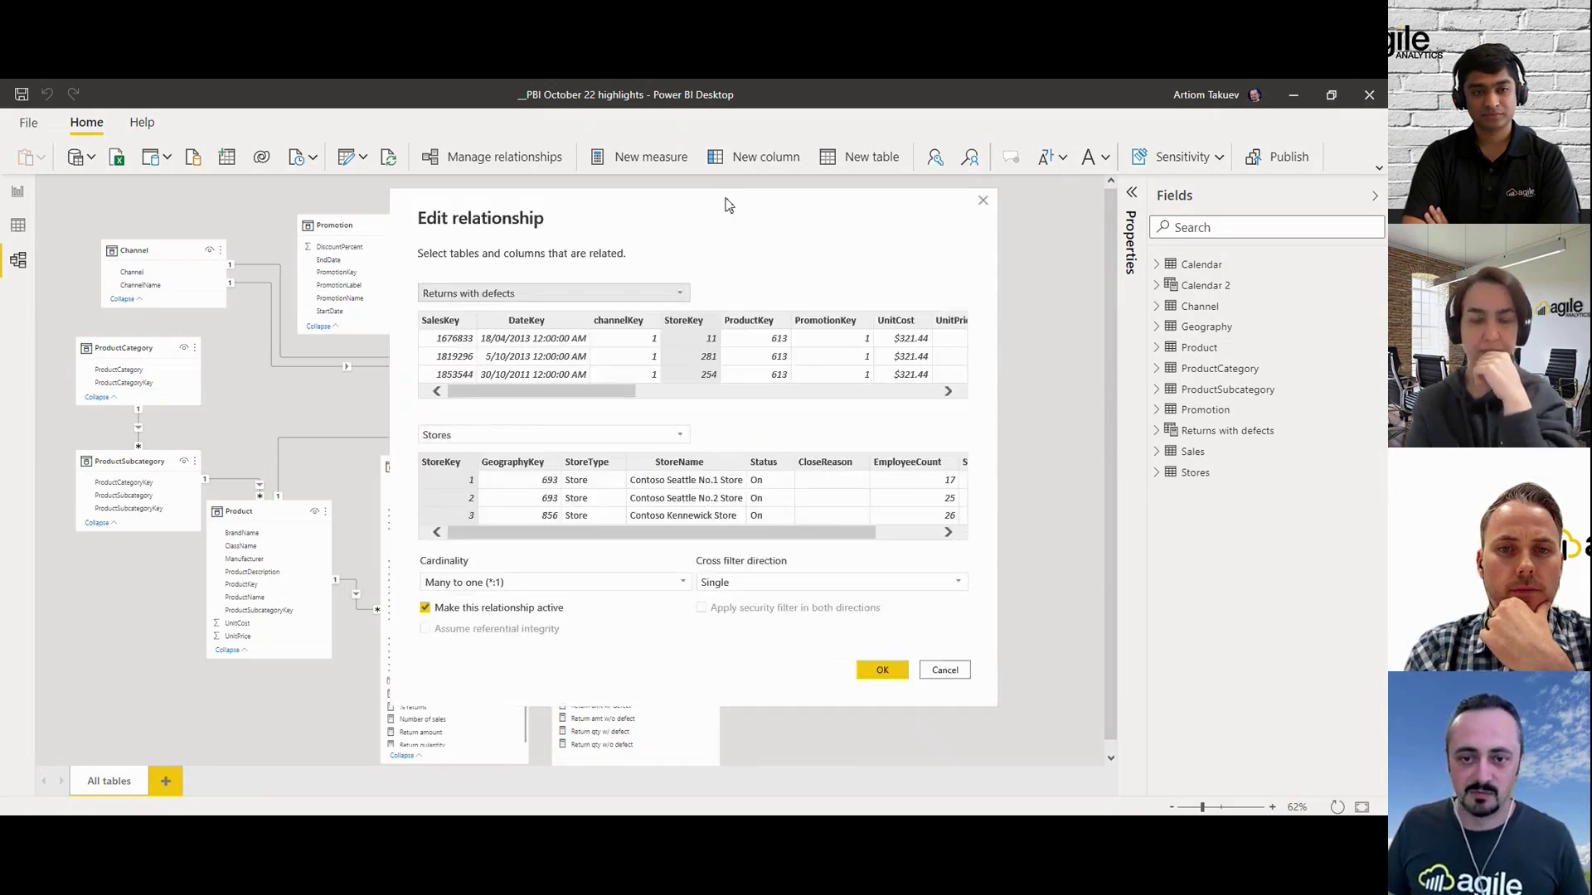
left_click_drag(727, 205, 525, 229)
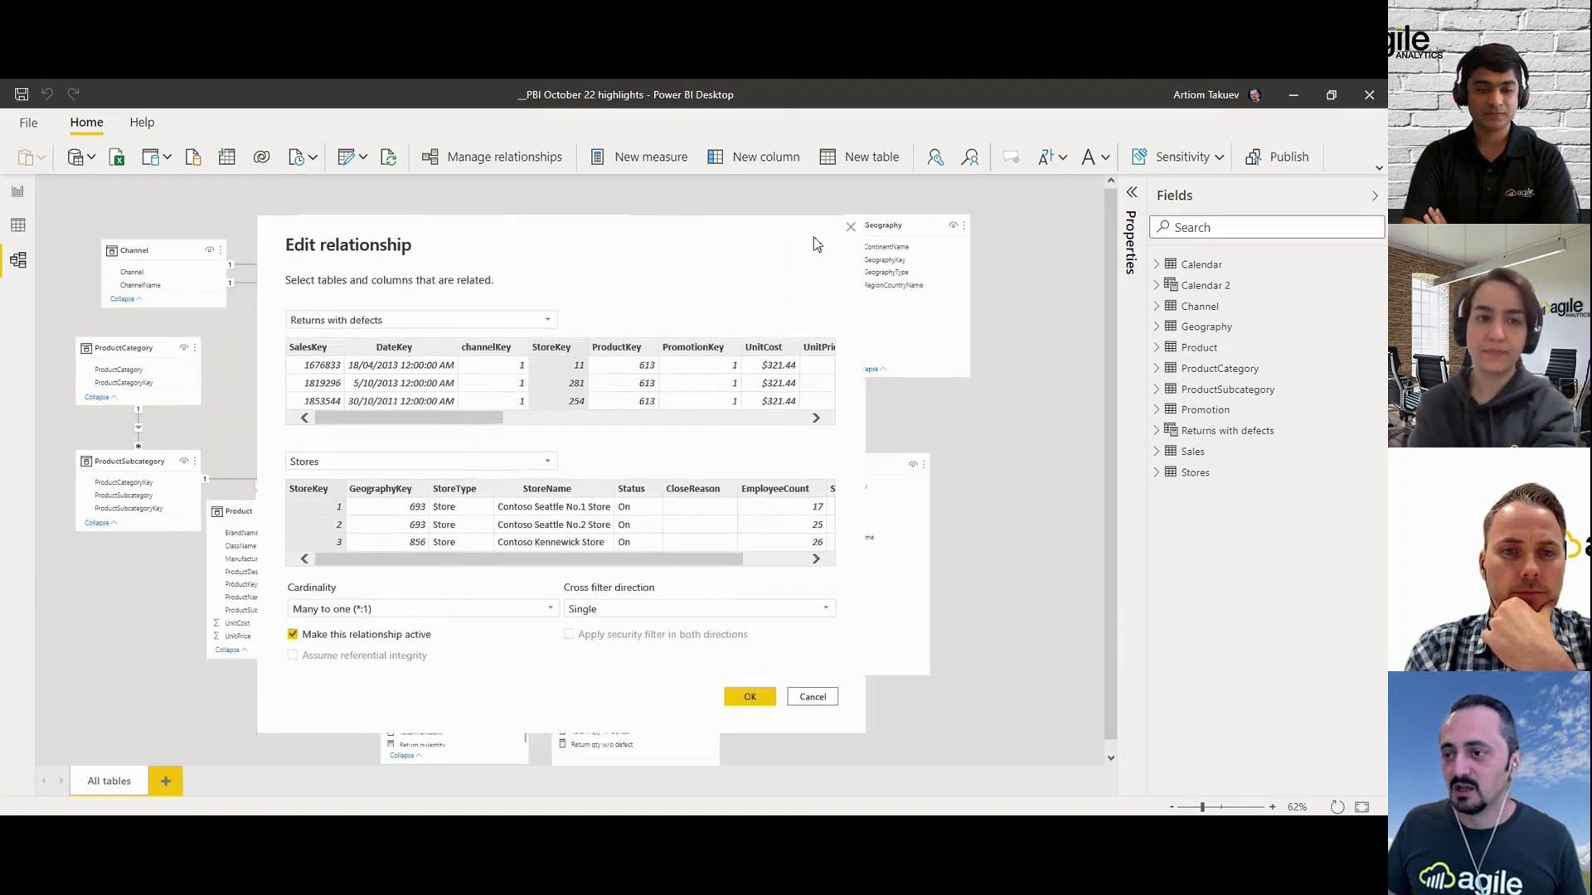
left_click(784, 223)
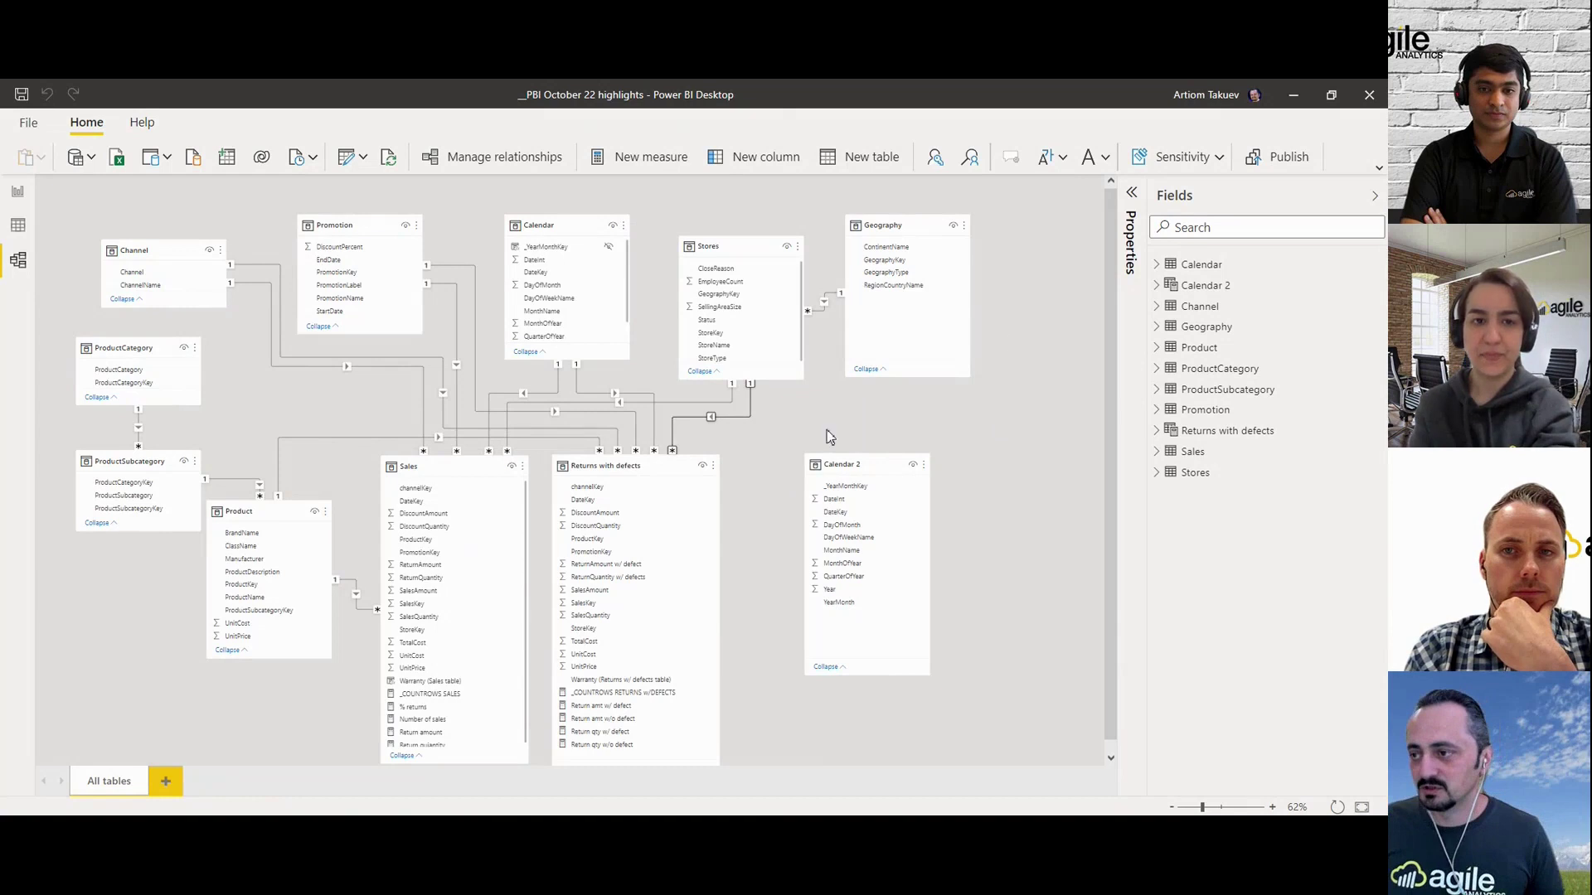
- Show the properties of the Stores to Returns with defects relationship and check its table and column choices
left_click(734, 418)
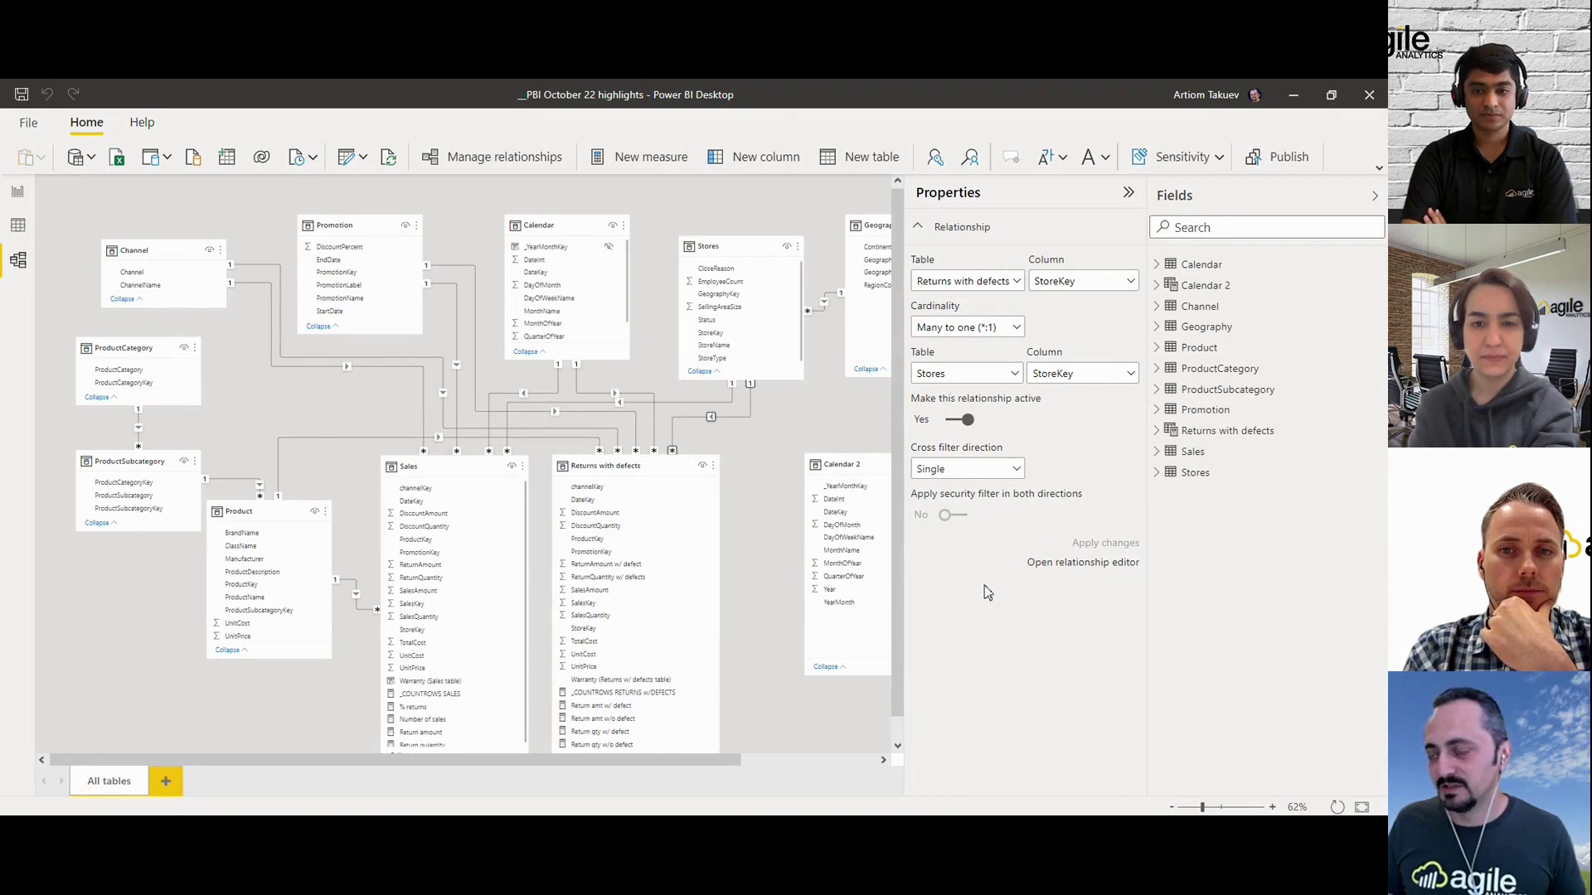
left_click(1006, 284)
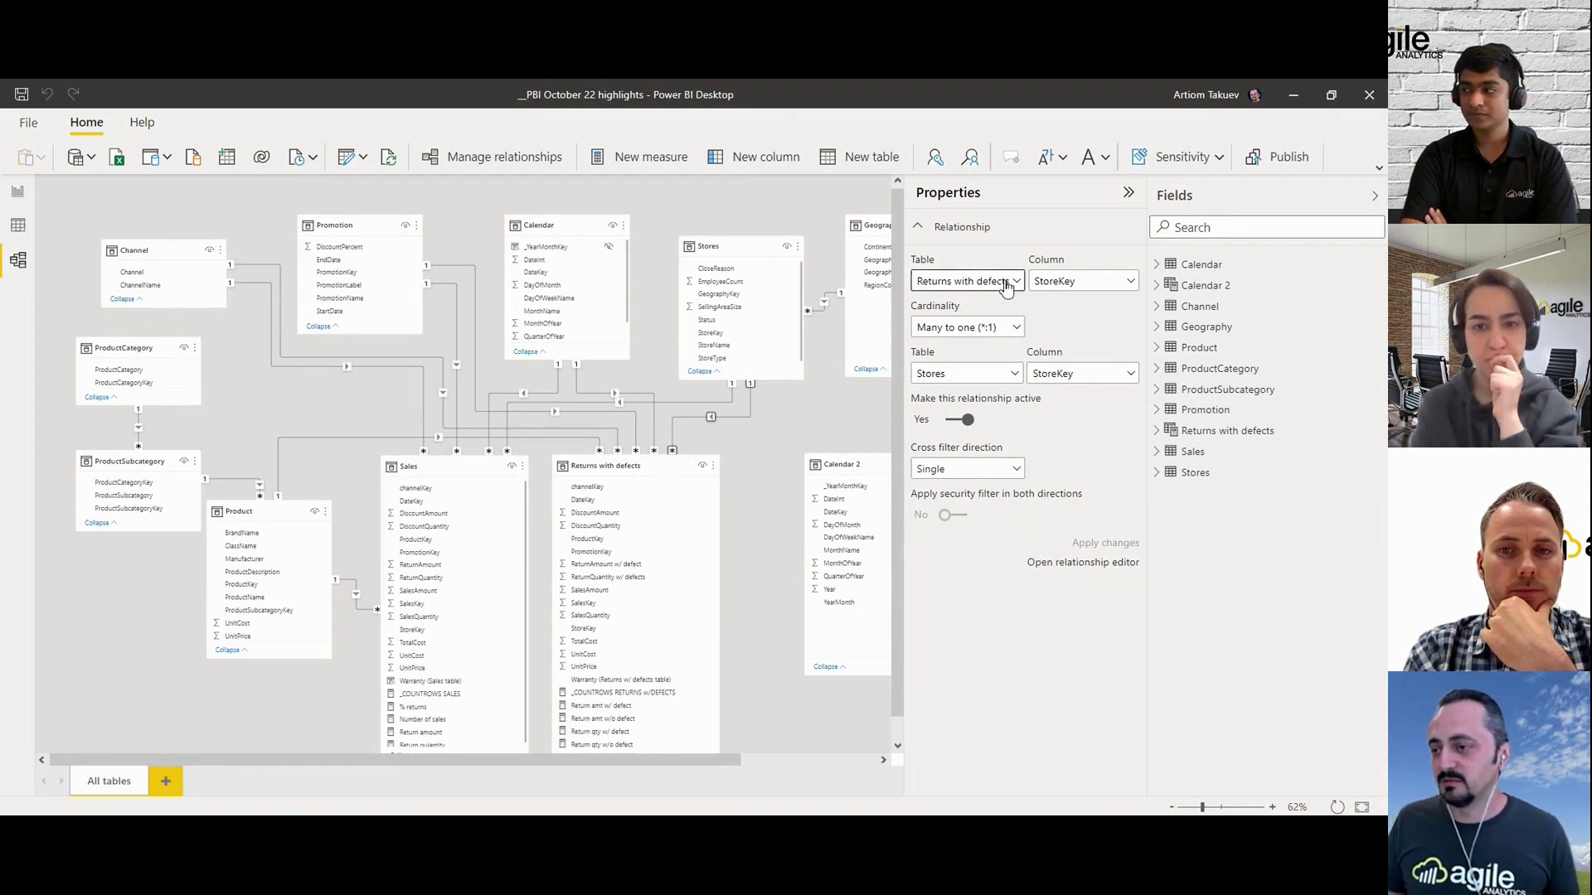
left_click(1057, 286)
left_click(1057, 286)
left_click(994, 307)
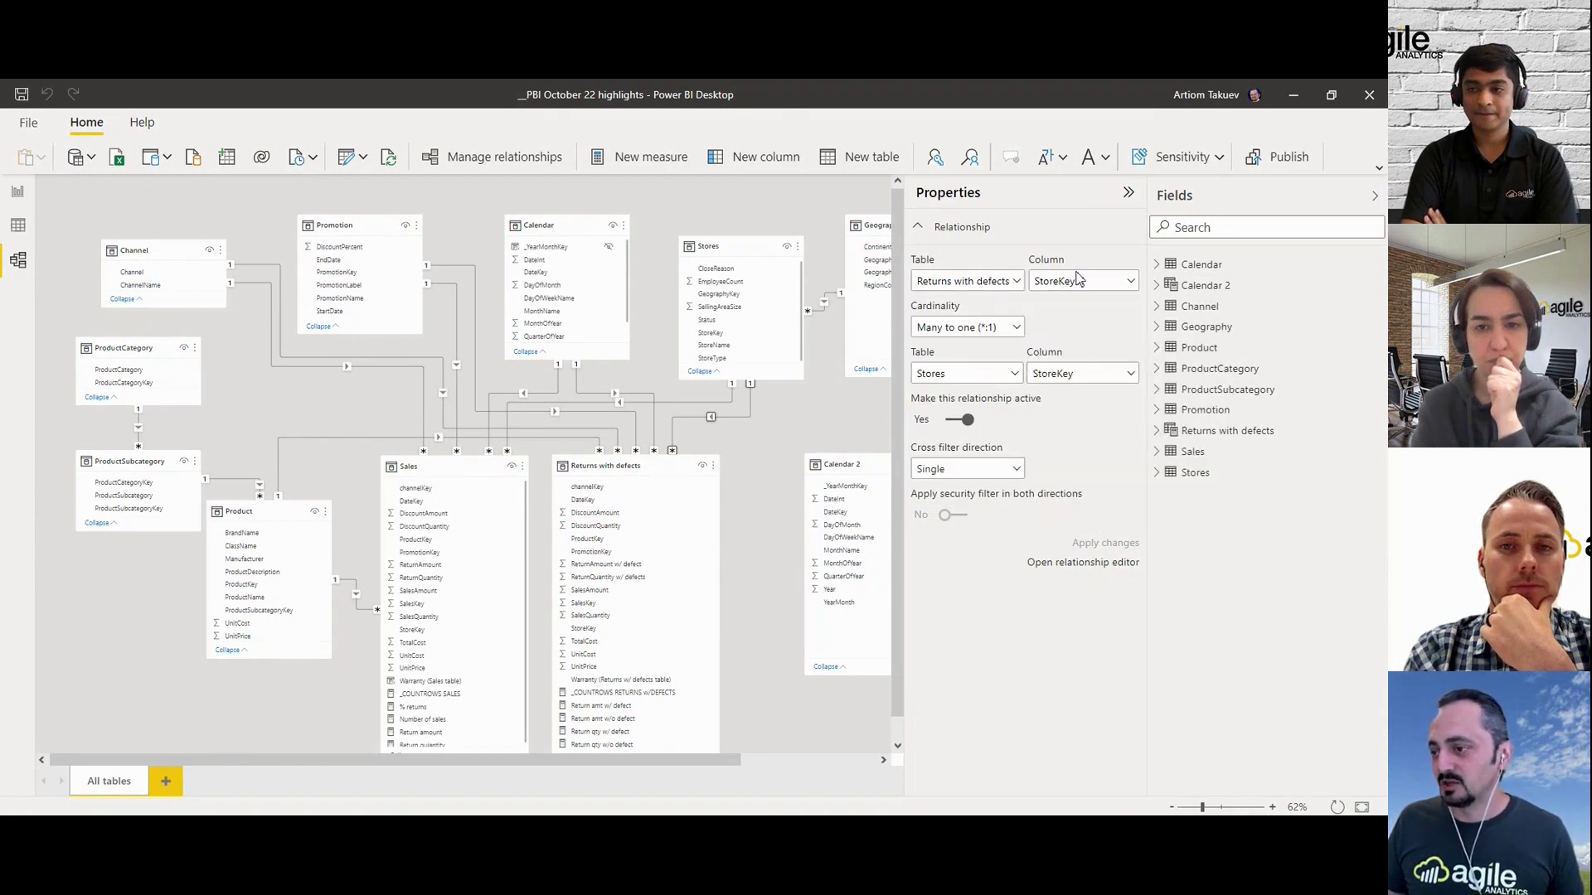
- Review the relationship's cardinality and cross filter direction options, keeping Many to one and Single, and collapse the properties
left_click(997, 329)
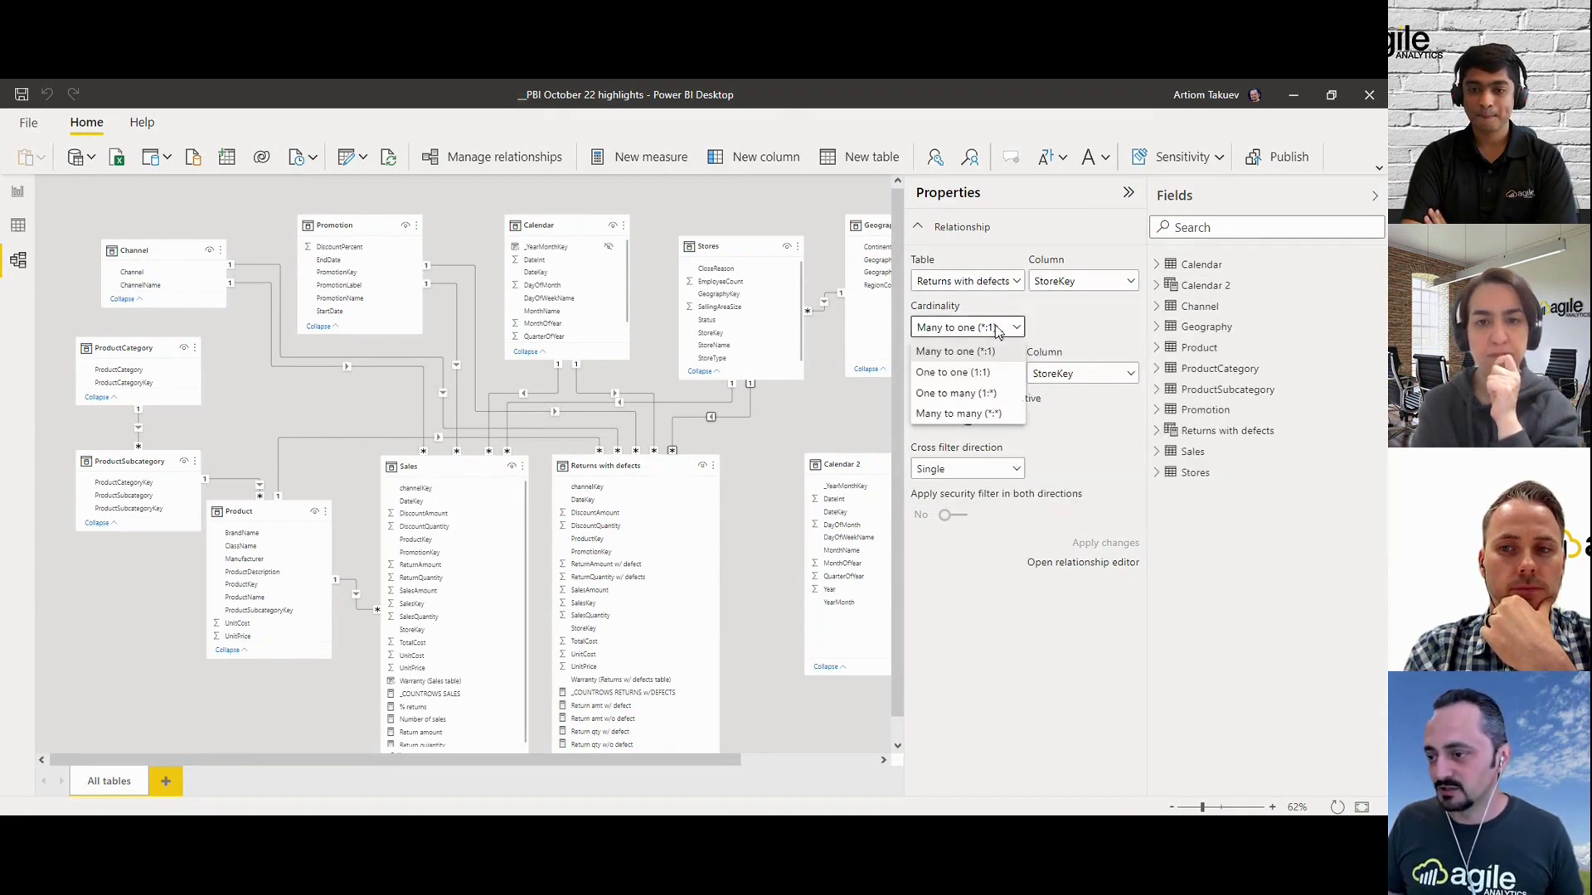
left_click(955, 351)
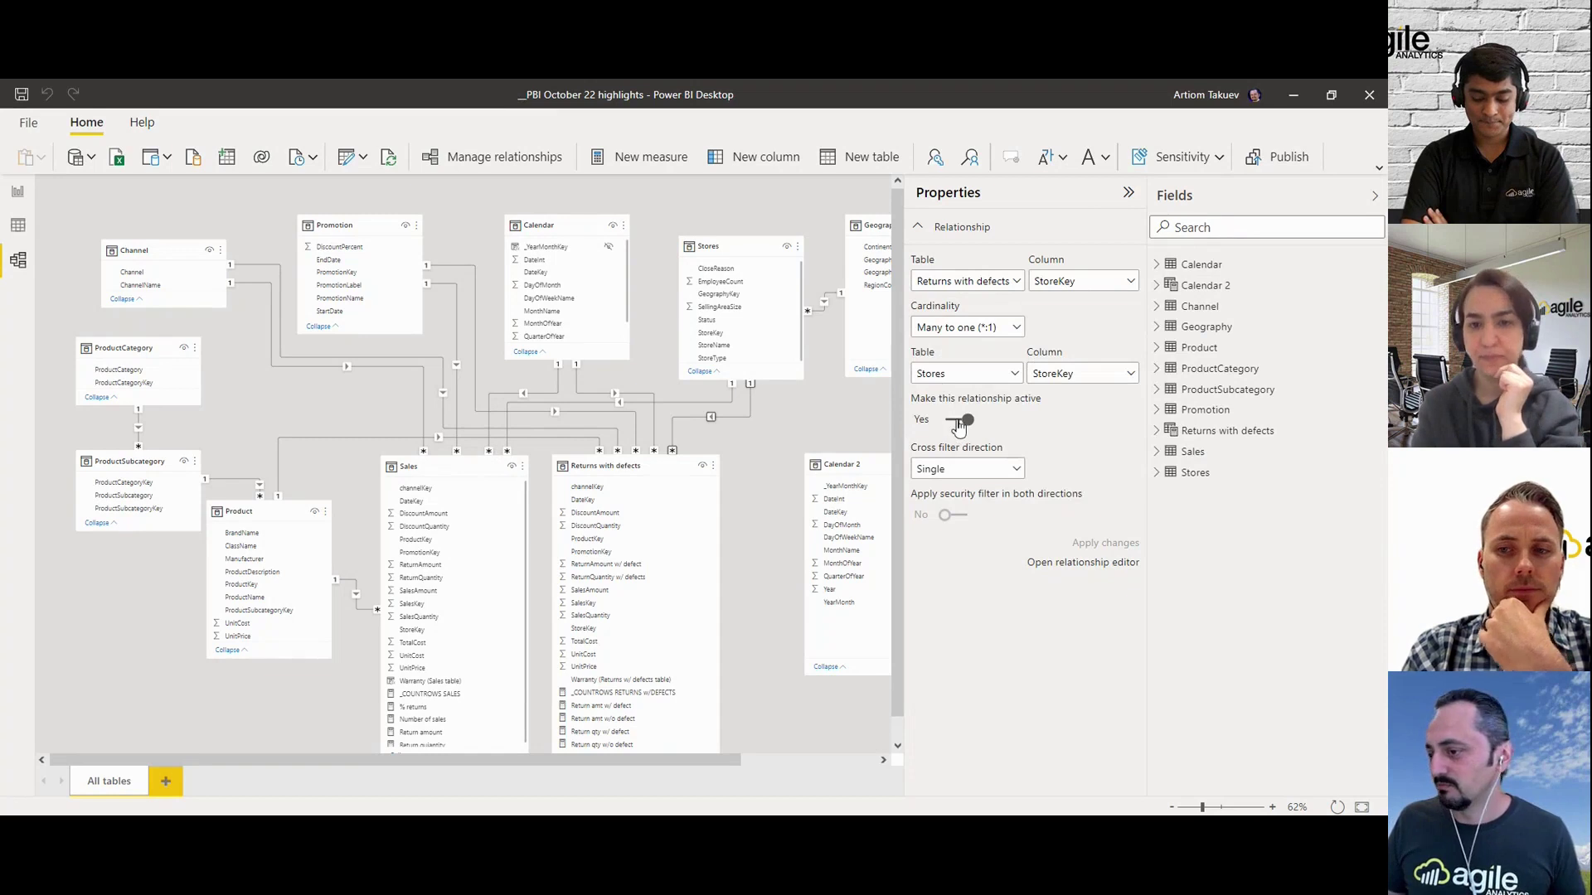
left_click(967, 469)
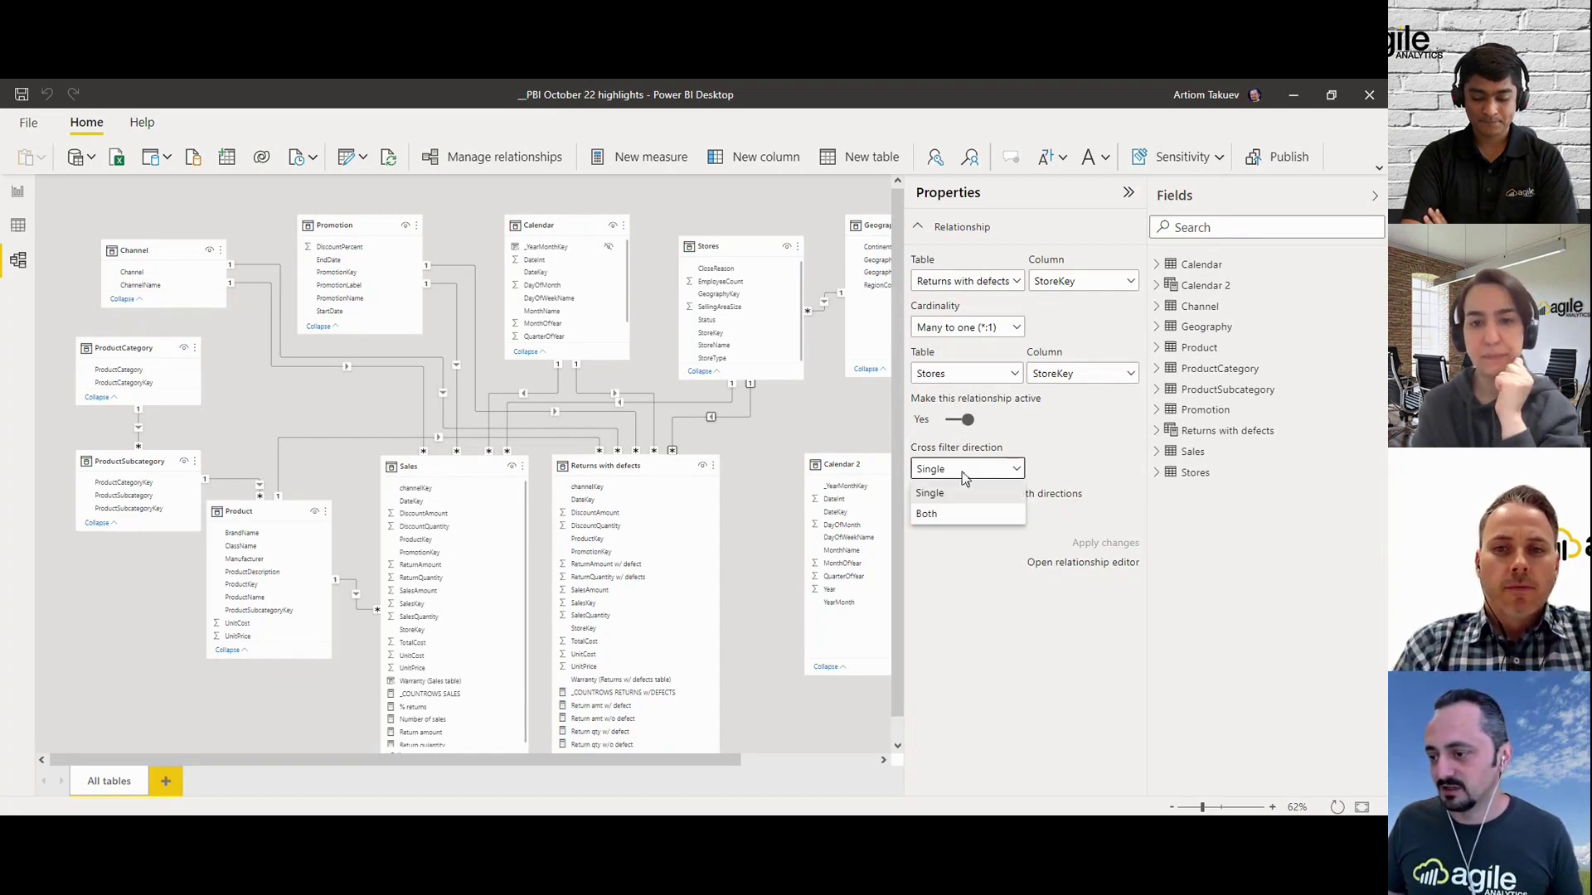
left_click(1073, 430)
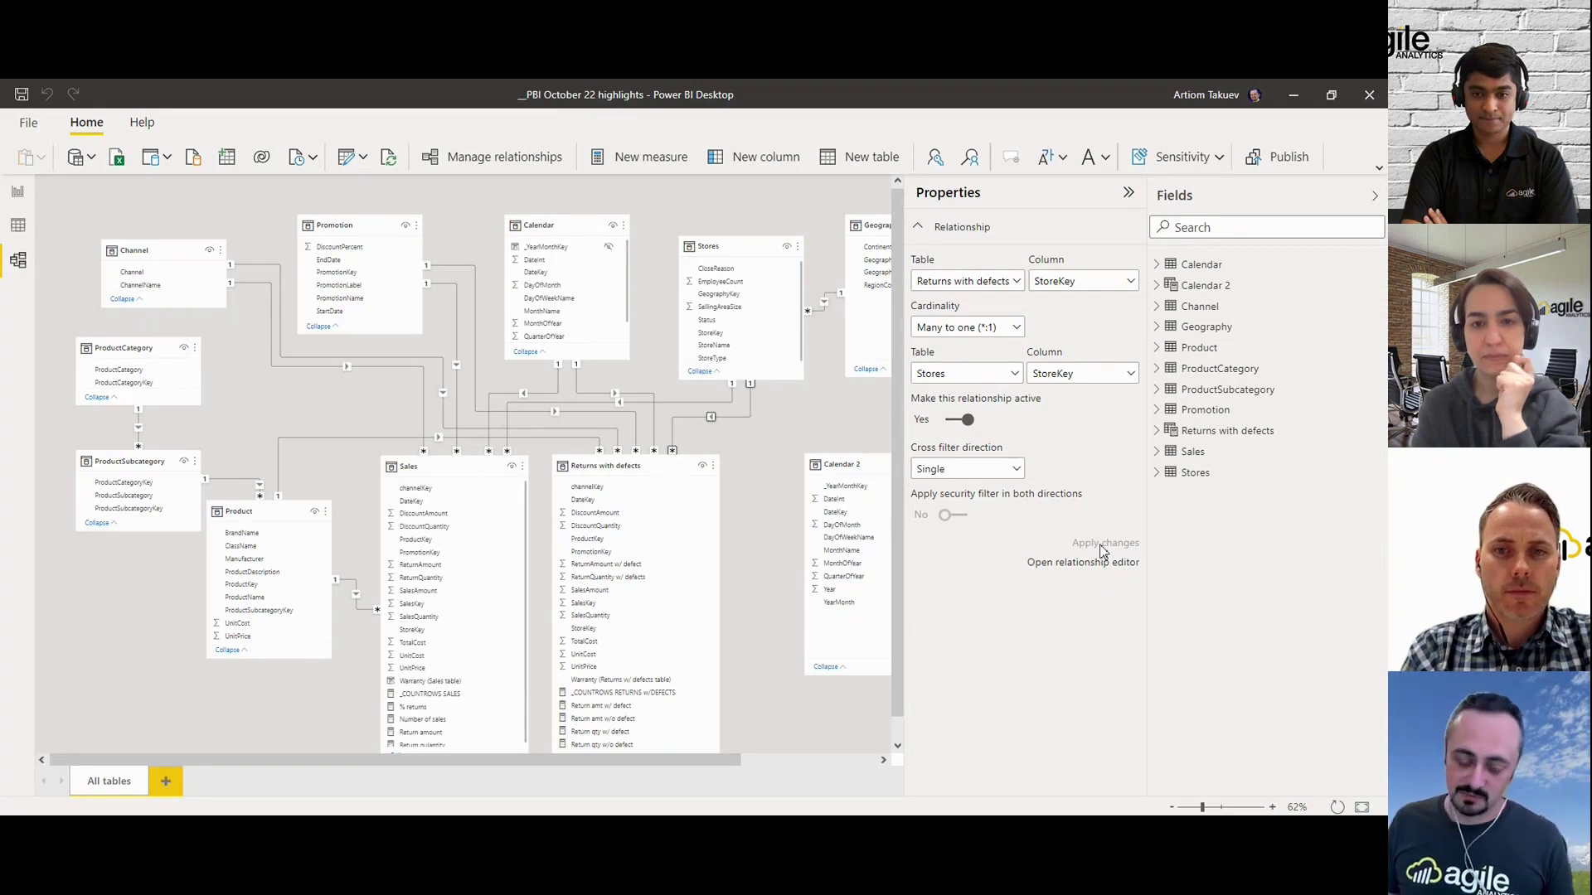
left_click(1129, 196)
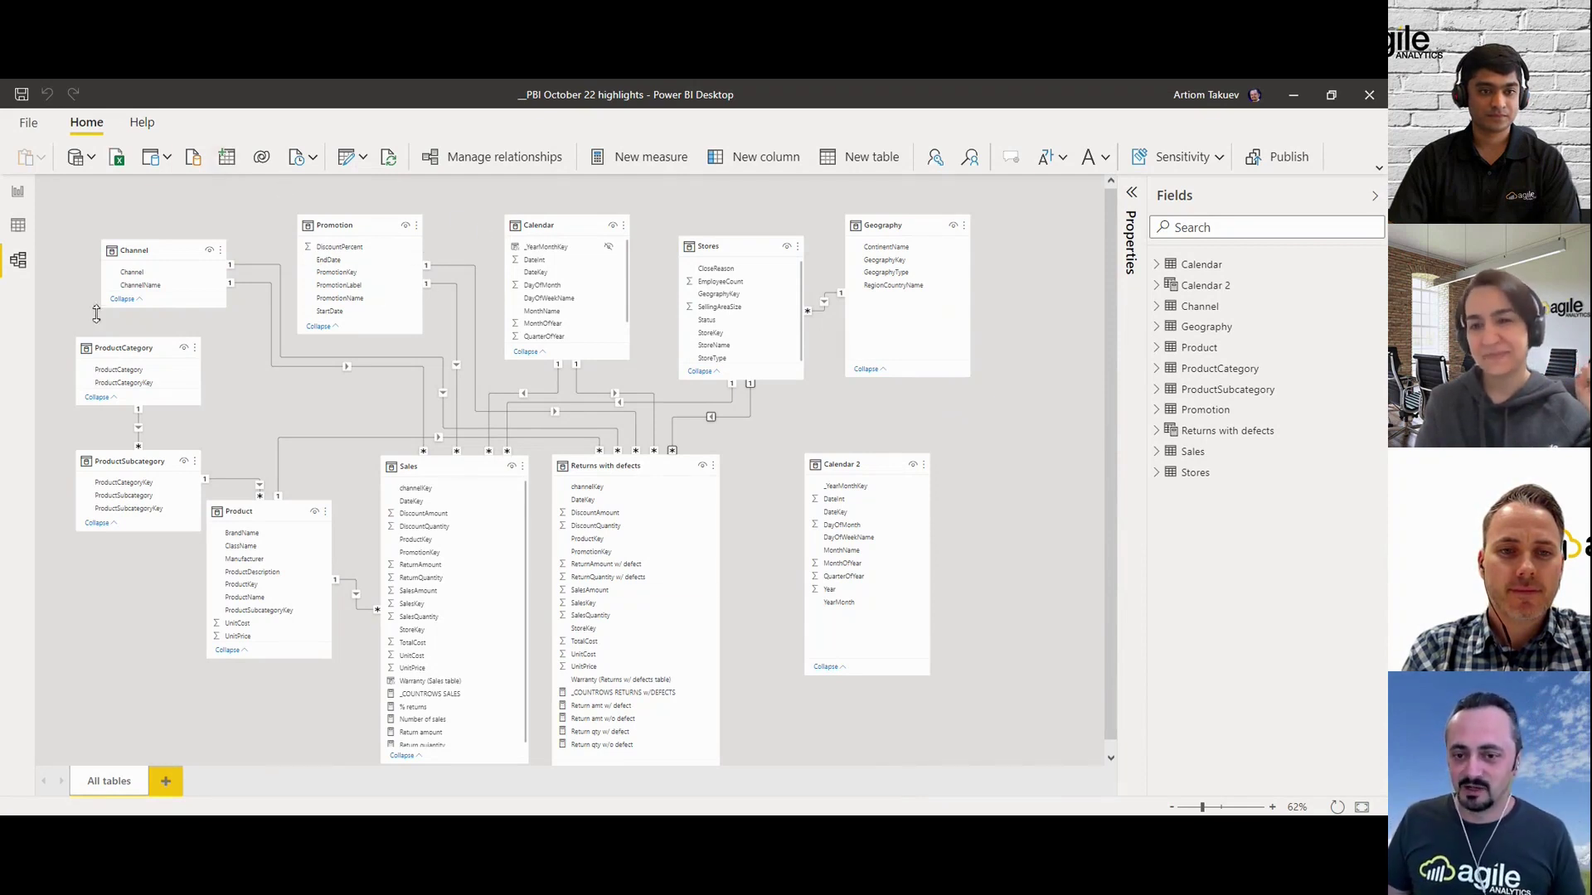
- In the report view, expand the ProductSubcategory, ProductCategory and Sales tables, and display the DAX formula of the % returns measure
left_click(19, 191)
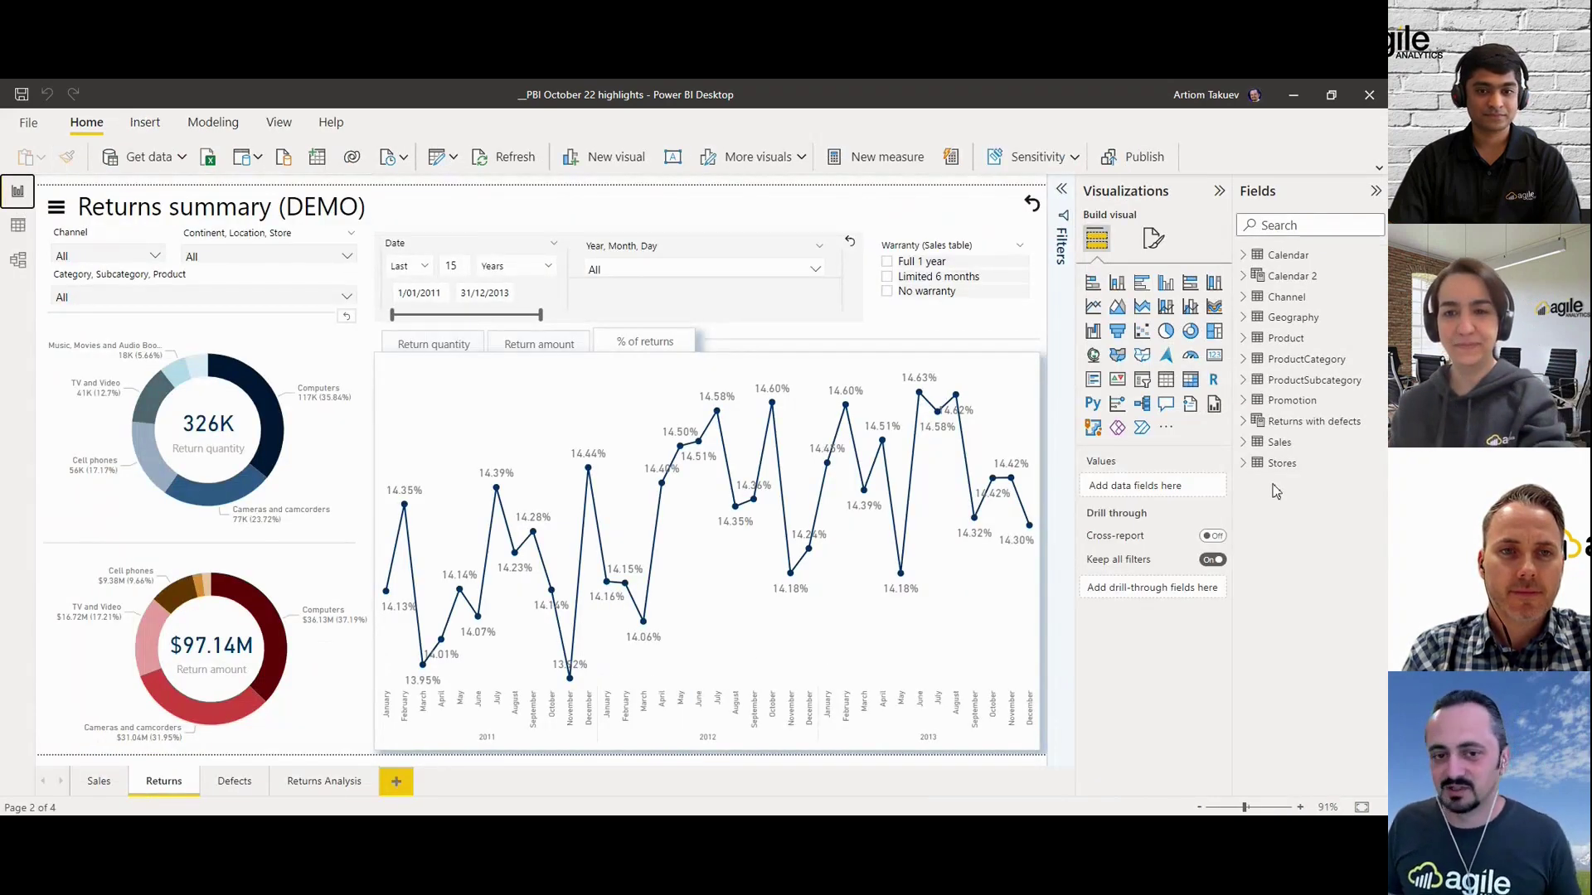
left_click(1244, 375)
left_click(1243, 359)
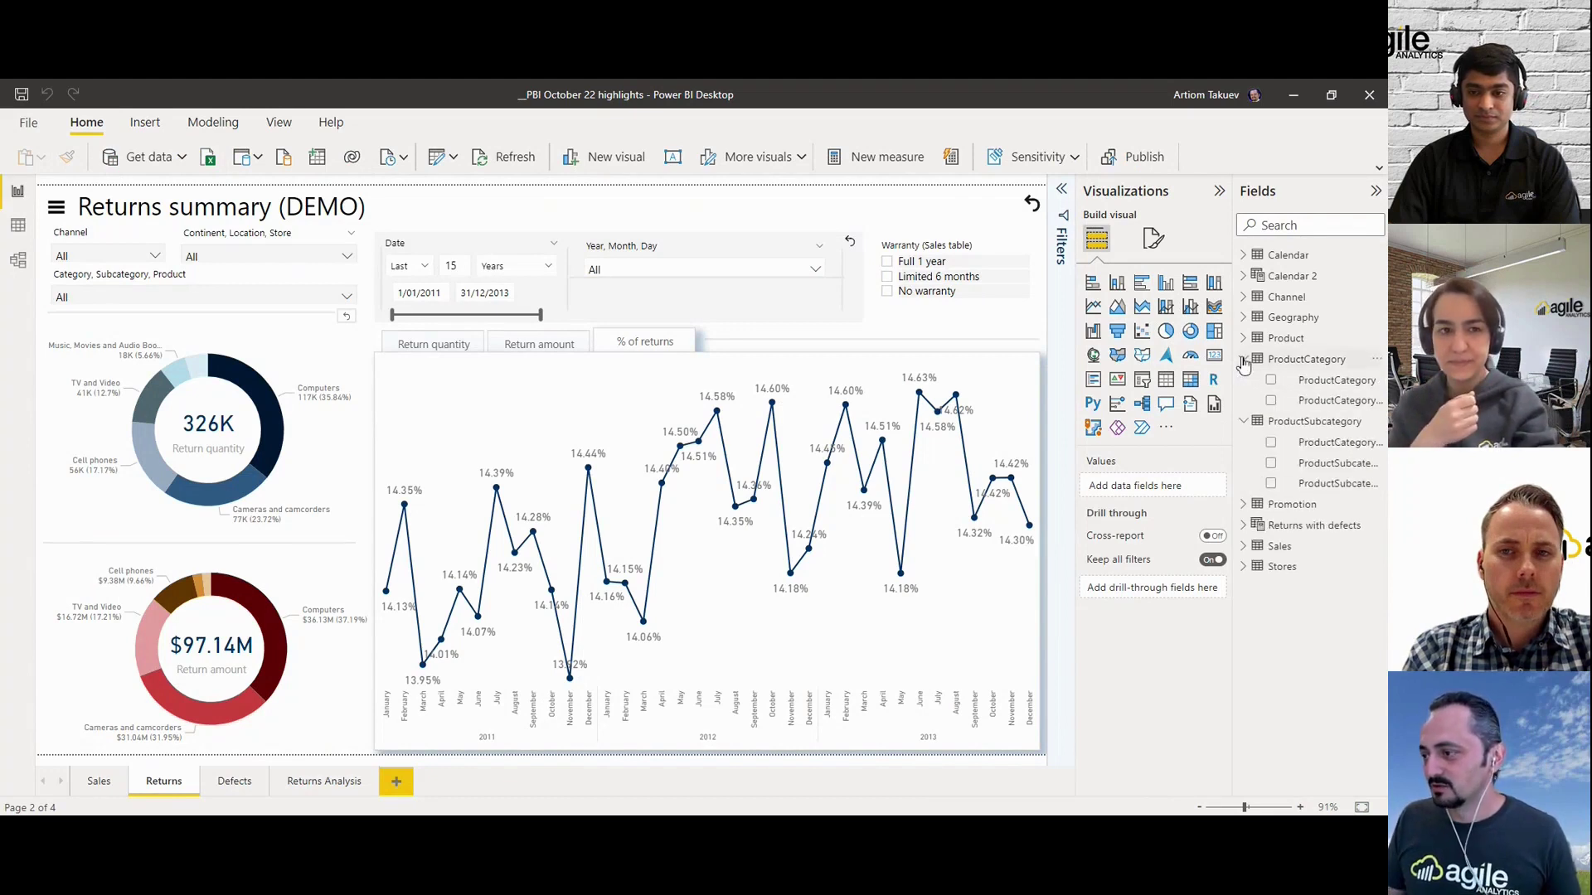
left_click(1244, 547)
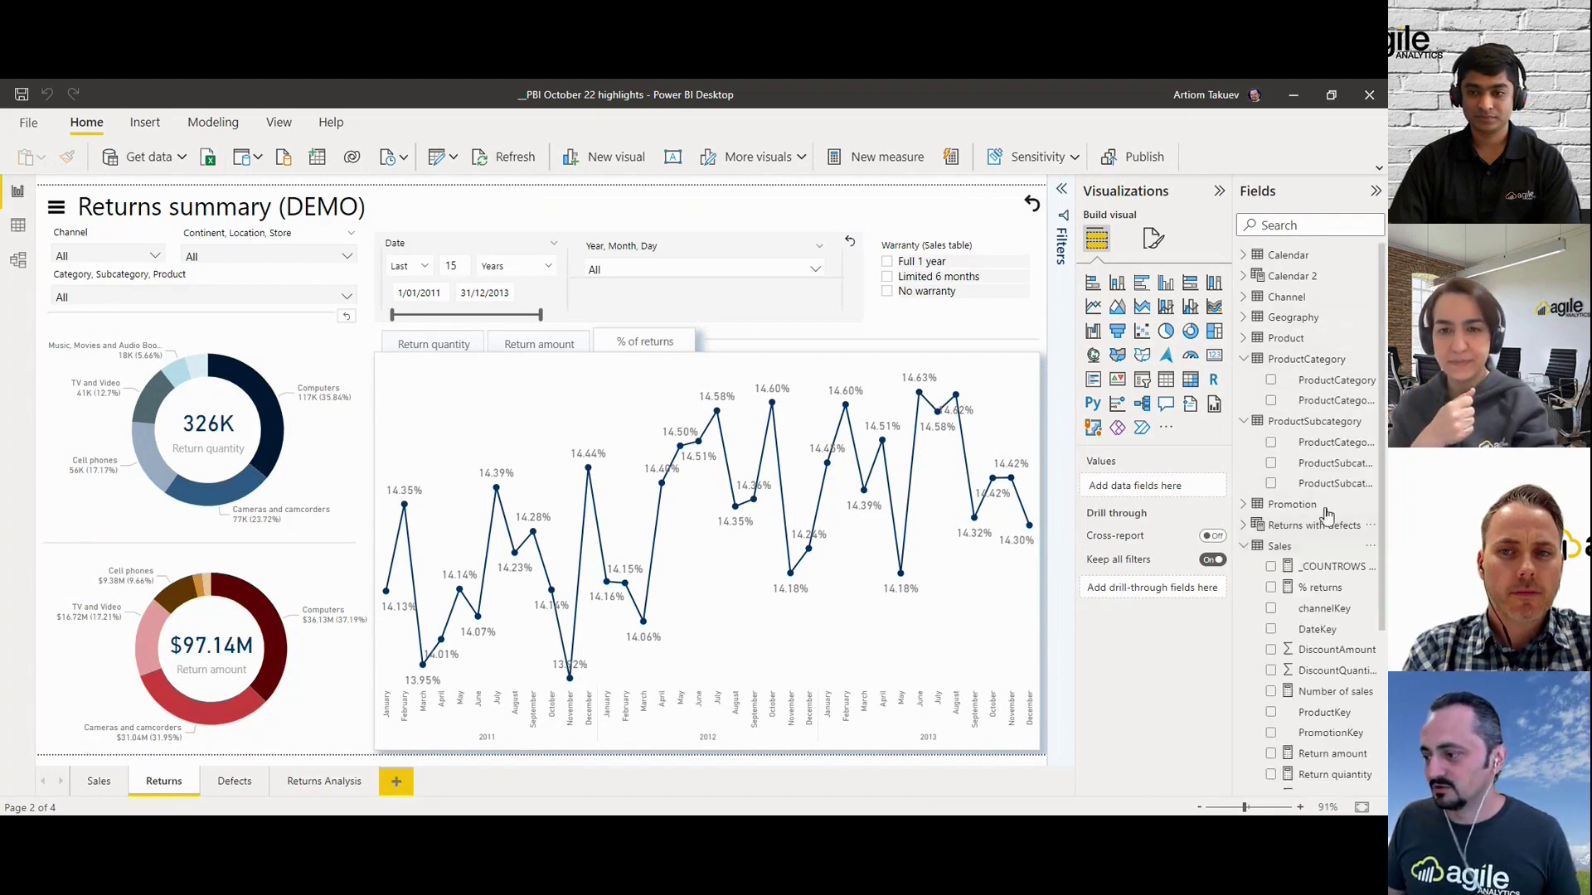
scroll(1325, 518, "down", 2)
left_click(1318, 424)
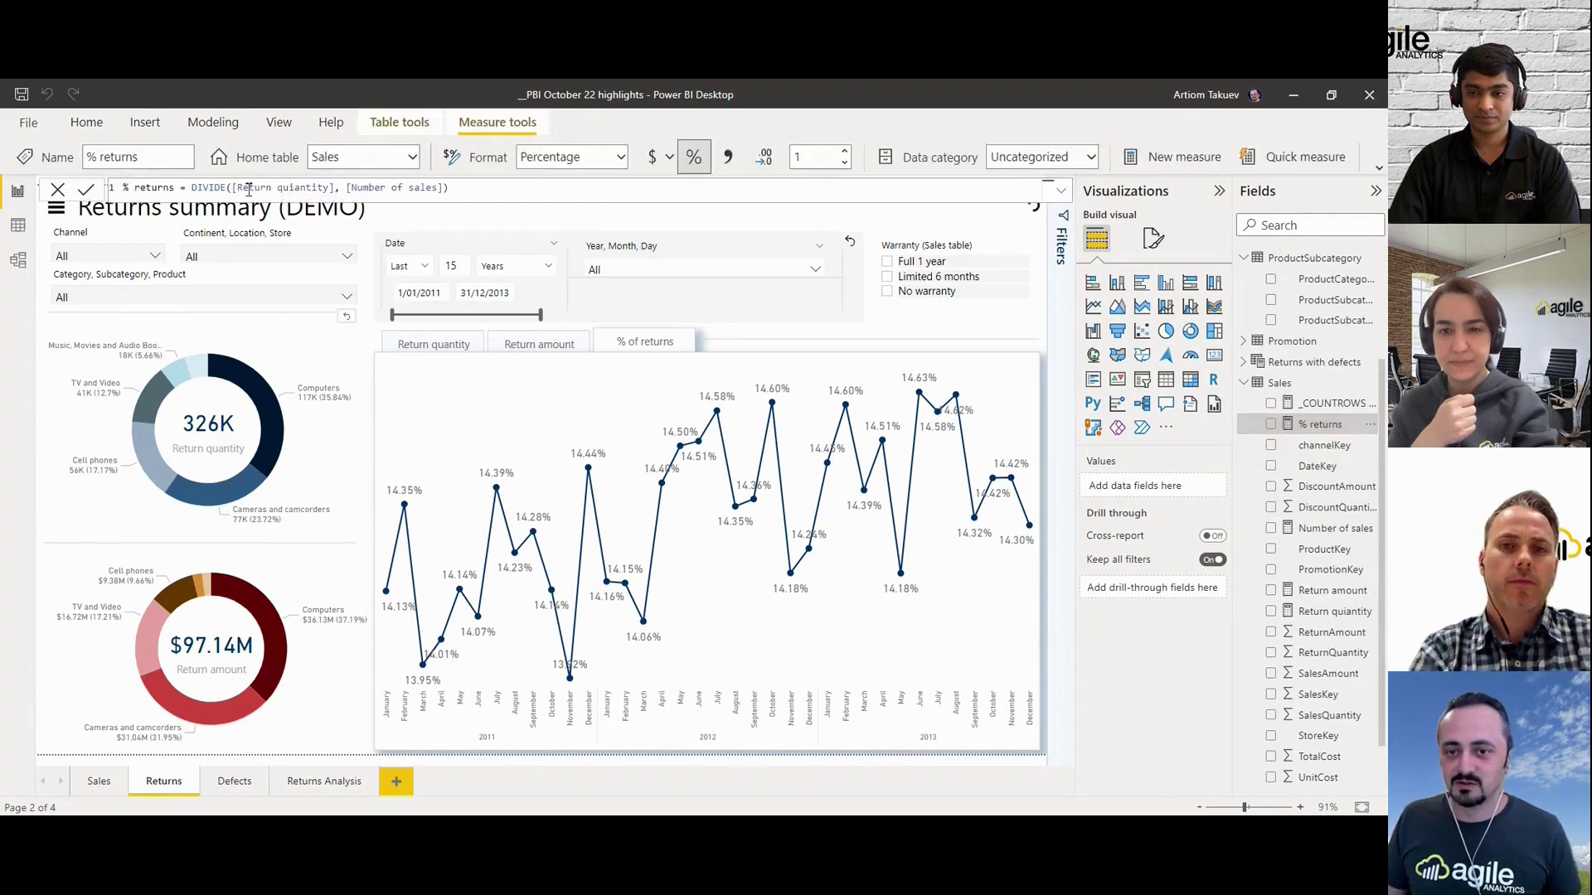
left_click(1061, 192)
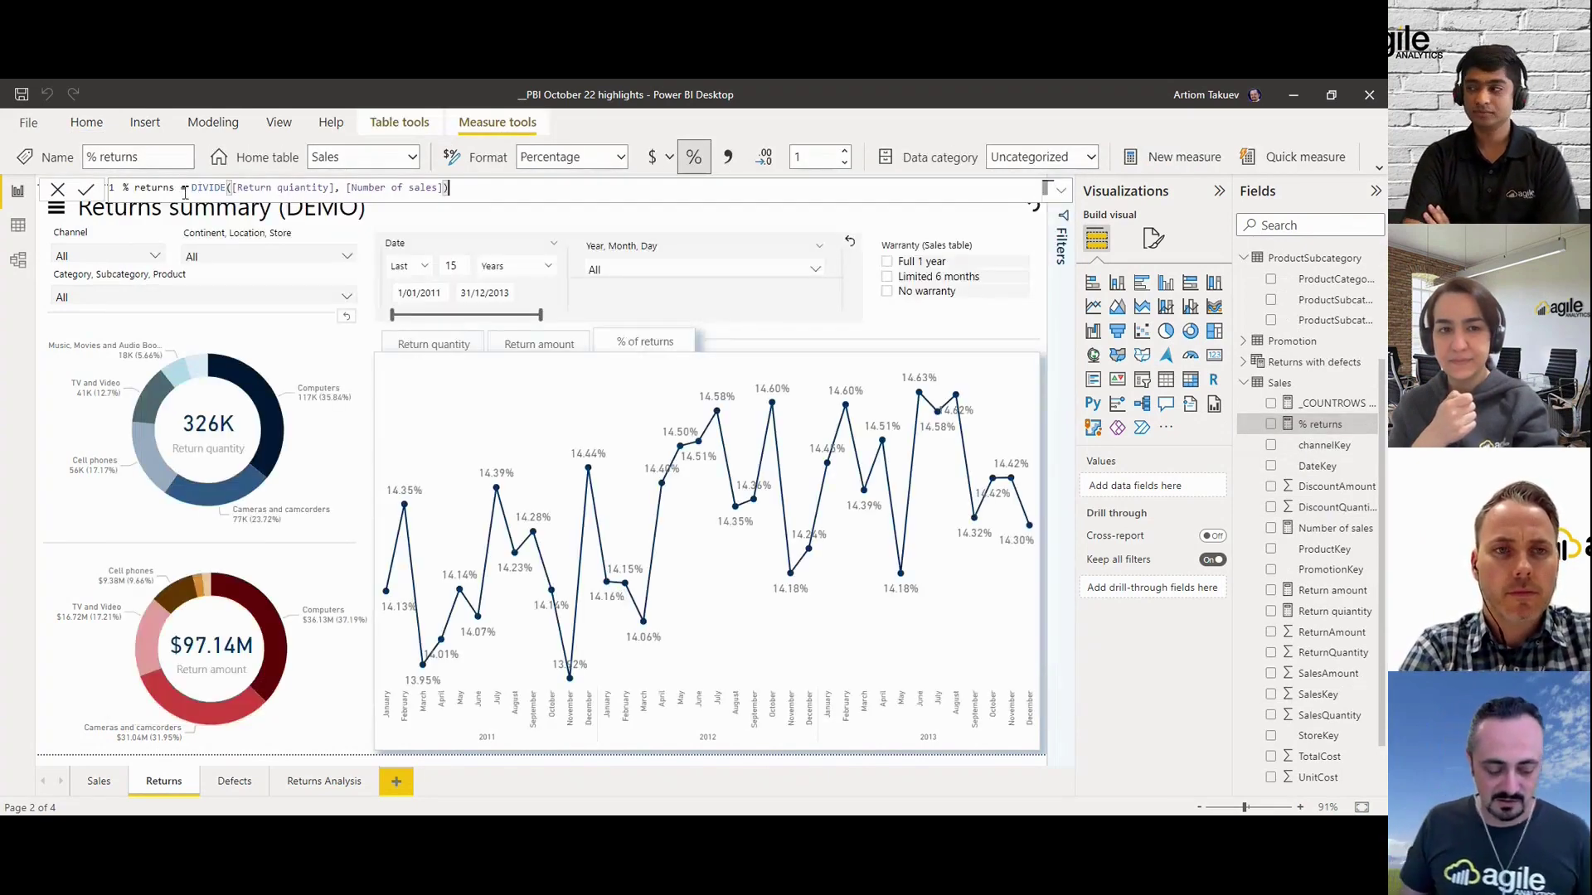
- Switch to the data view and show the Returns with defects table
left_click(19, 226)
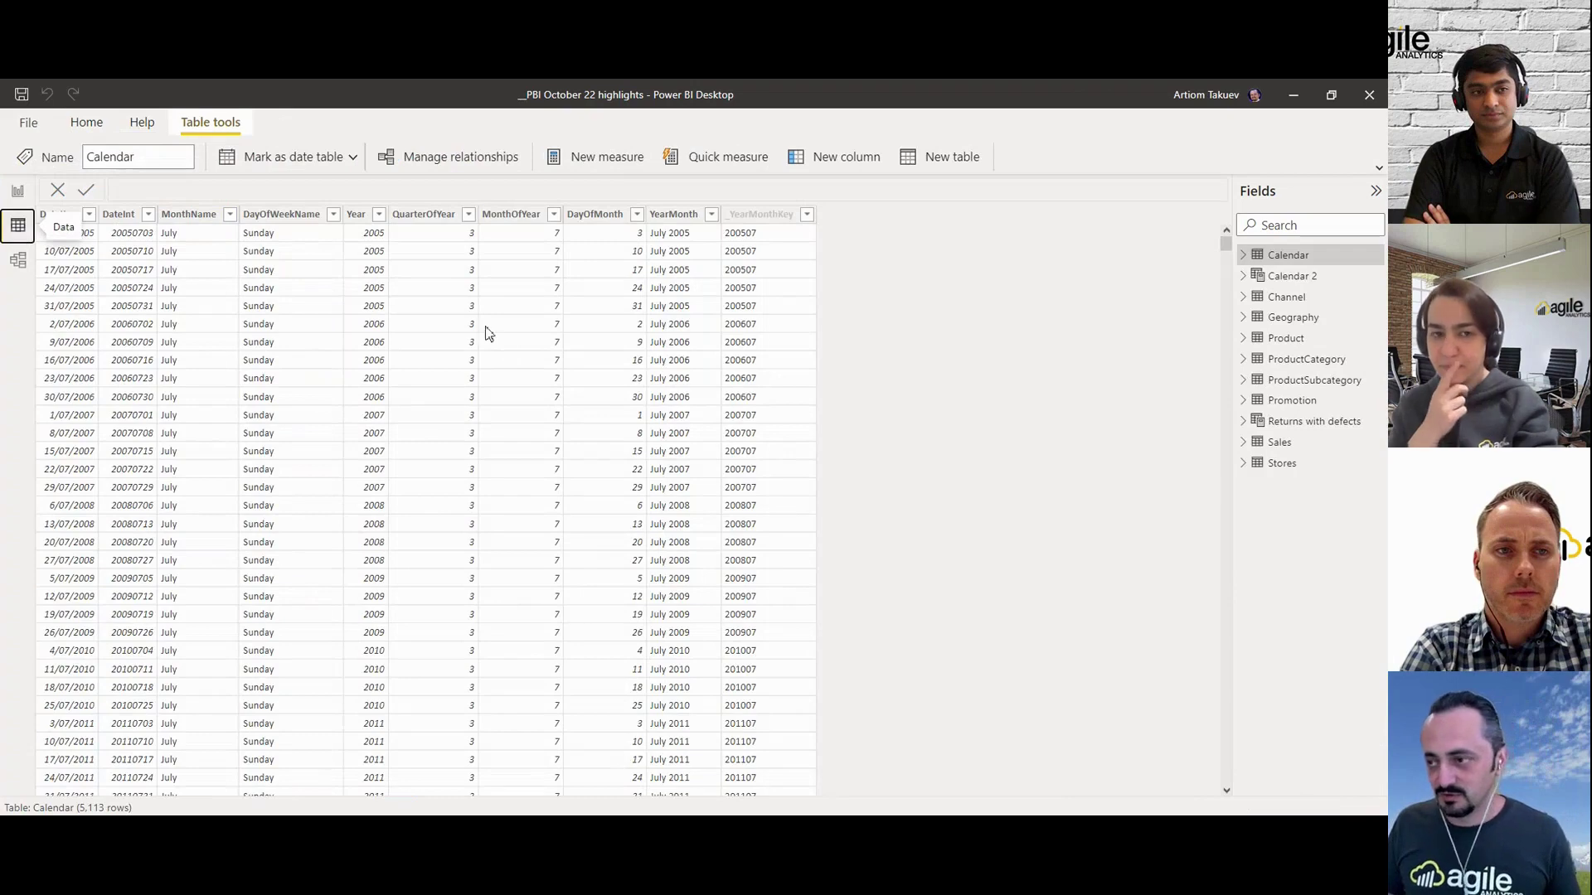
left_click(1285, 423)
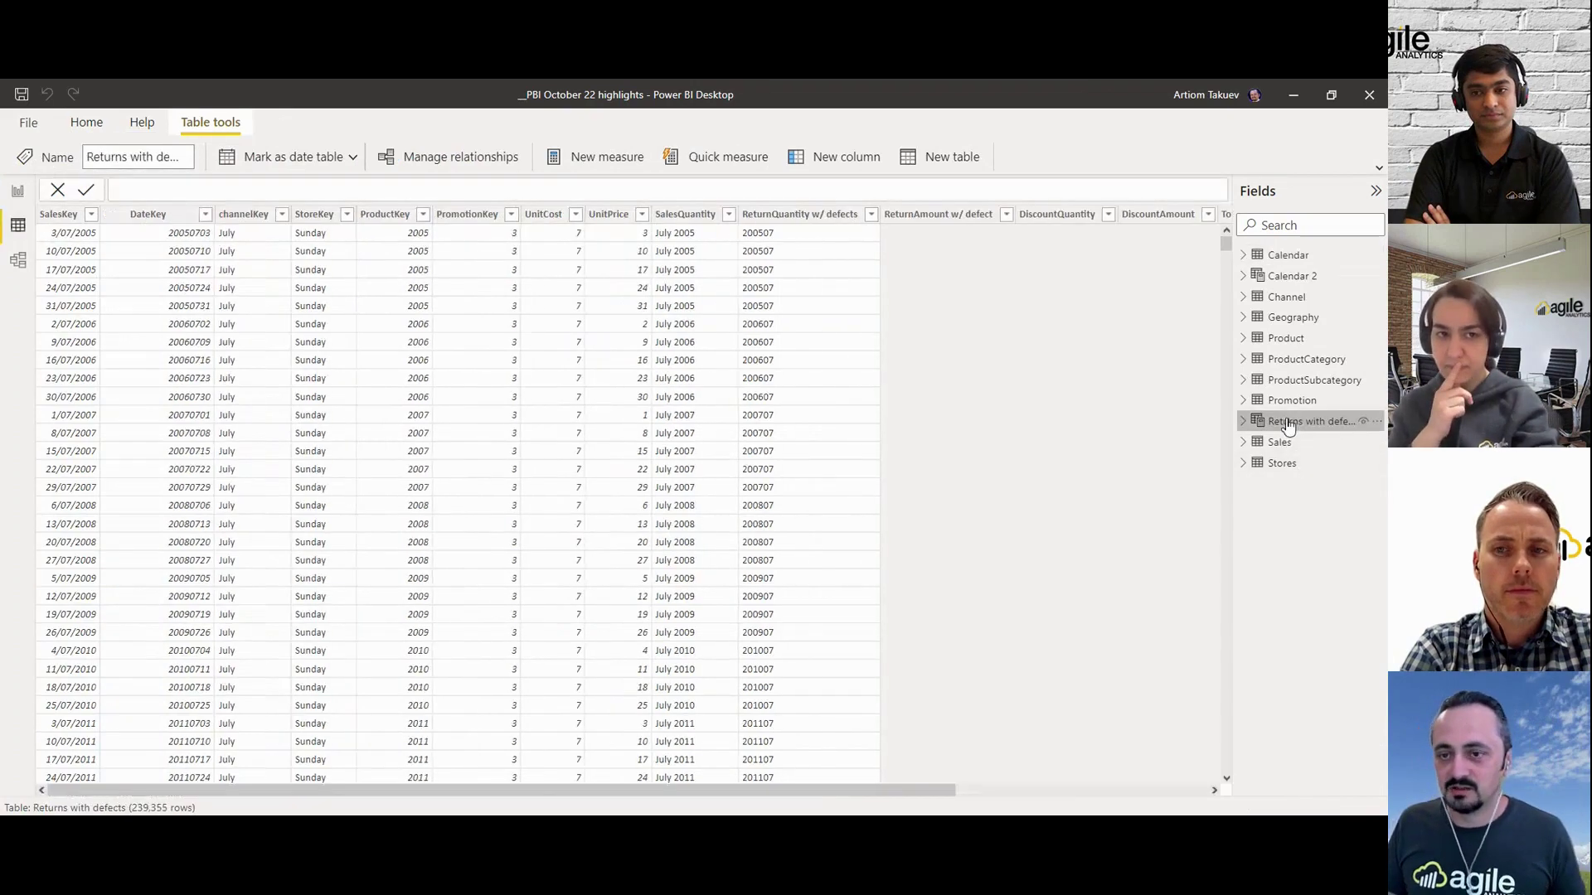
- Display the DAX formula of the Returns with defects table, and that of the Number of sales measure in the Sales table
left_click(832, 190)
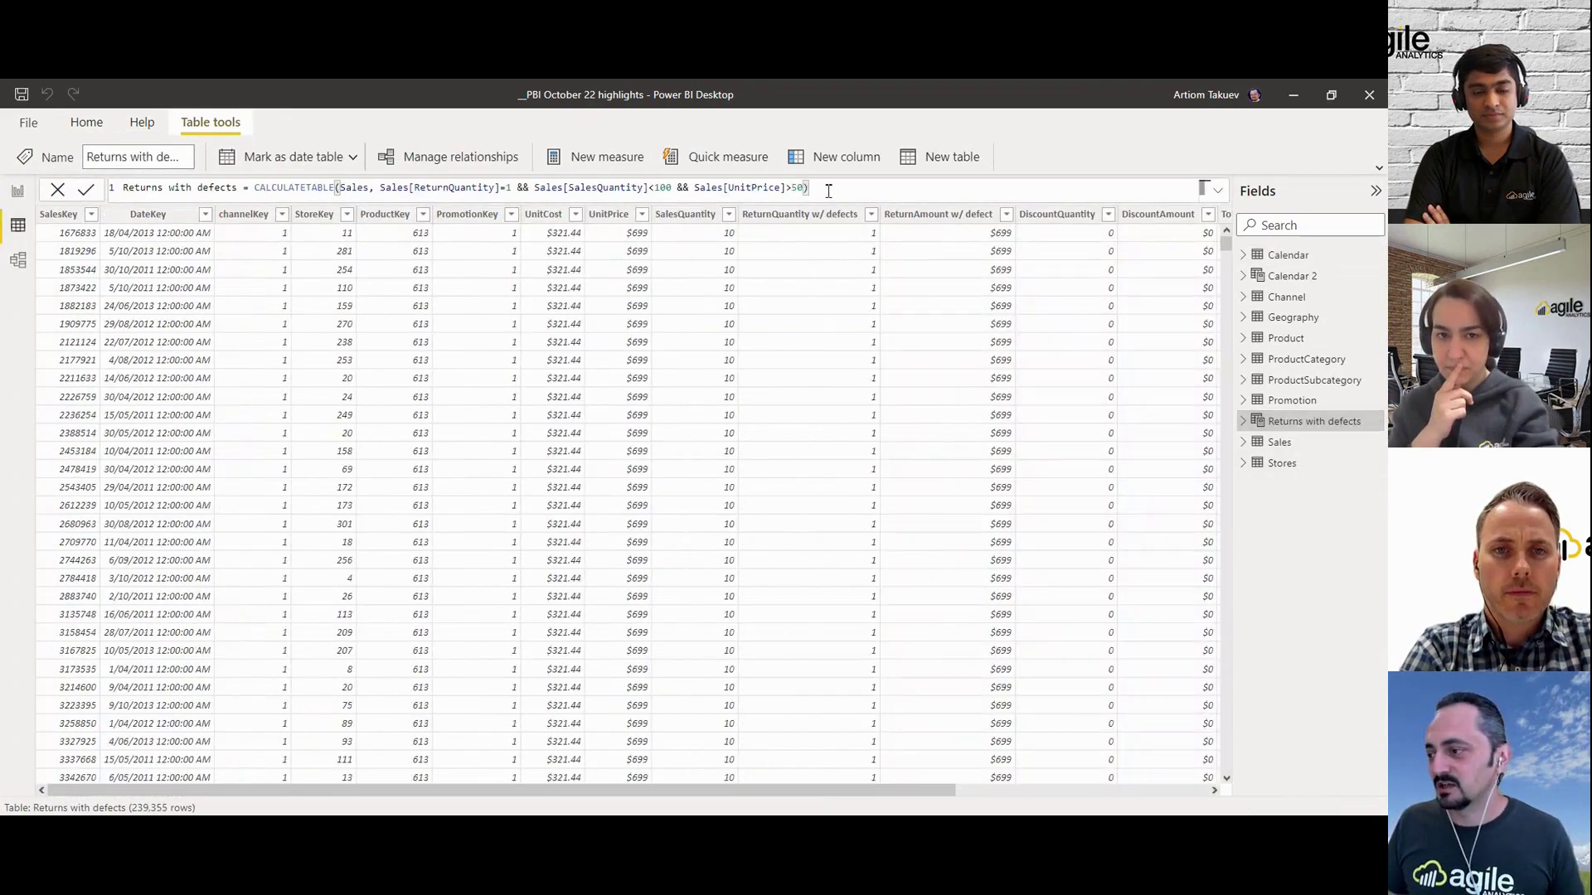
left_click(1280, 441)
scroll(1340, 551, "down", 3)
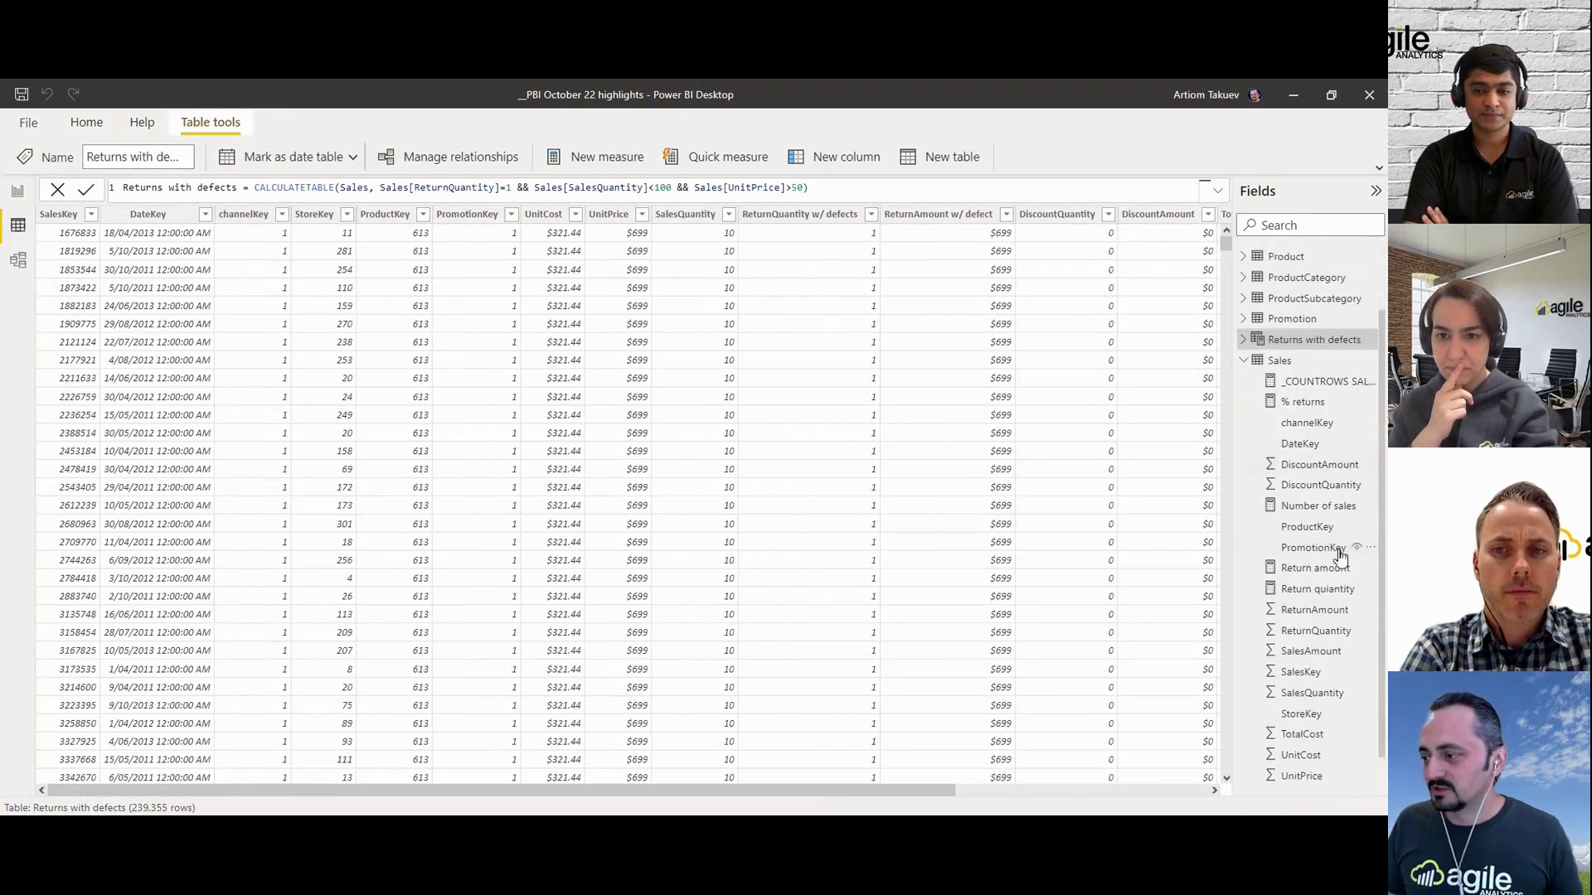
left_click(1318, 506)
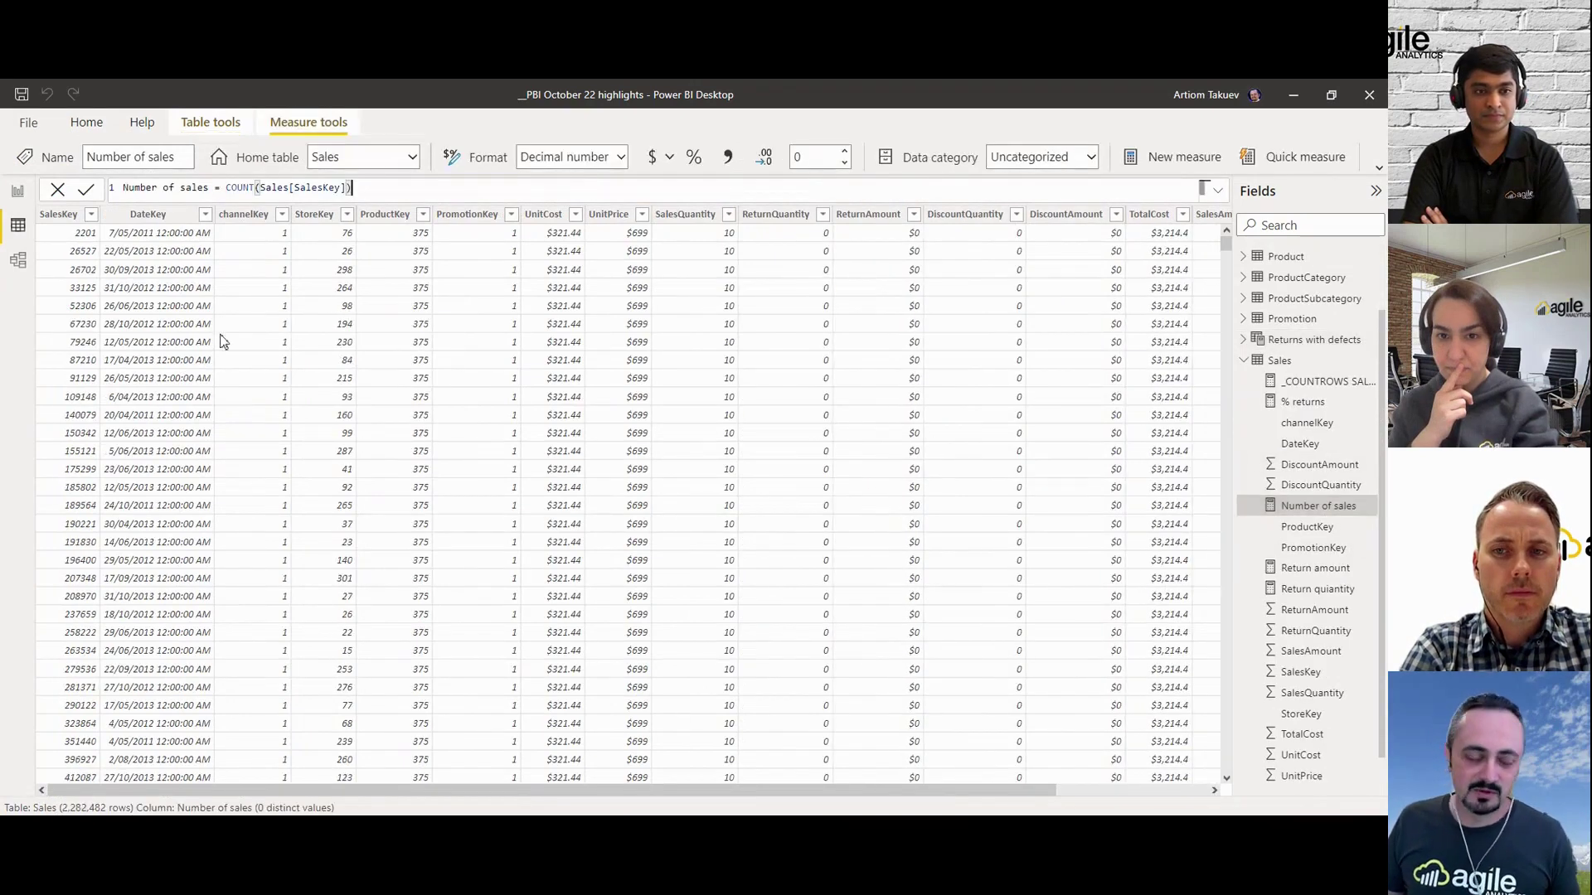
- In the model view, display the formulas of the Return amt w/o defect and Return amt w/ defect measures
left_click(18, 264)
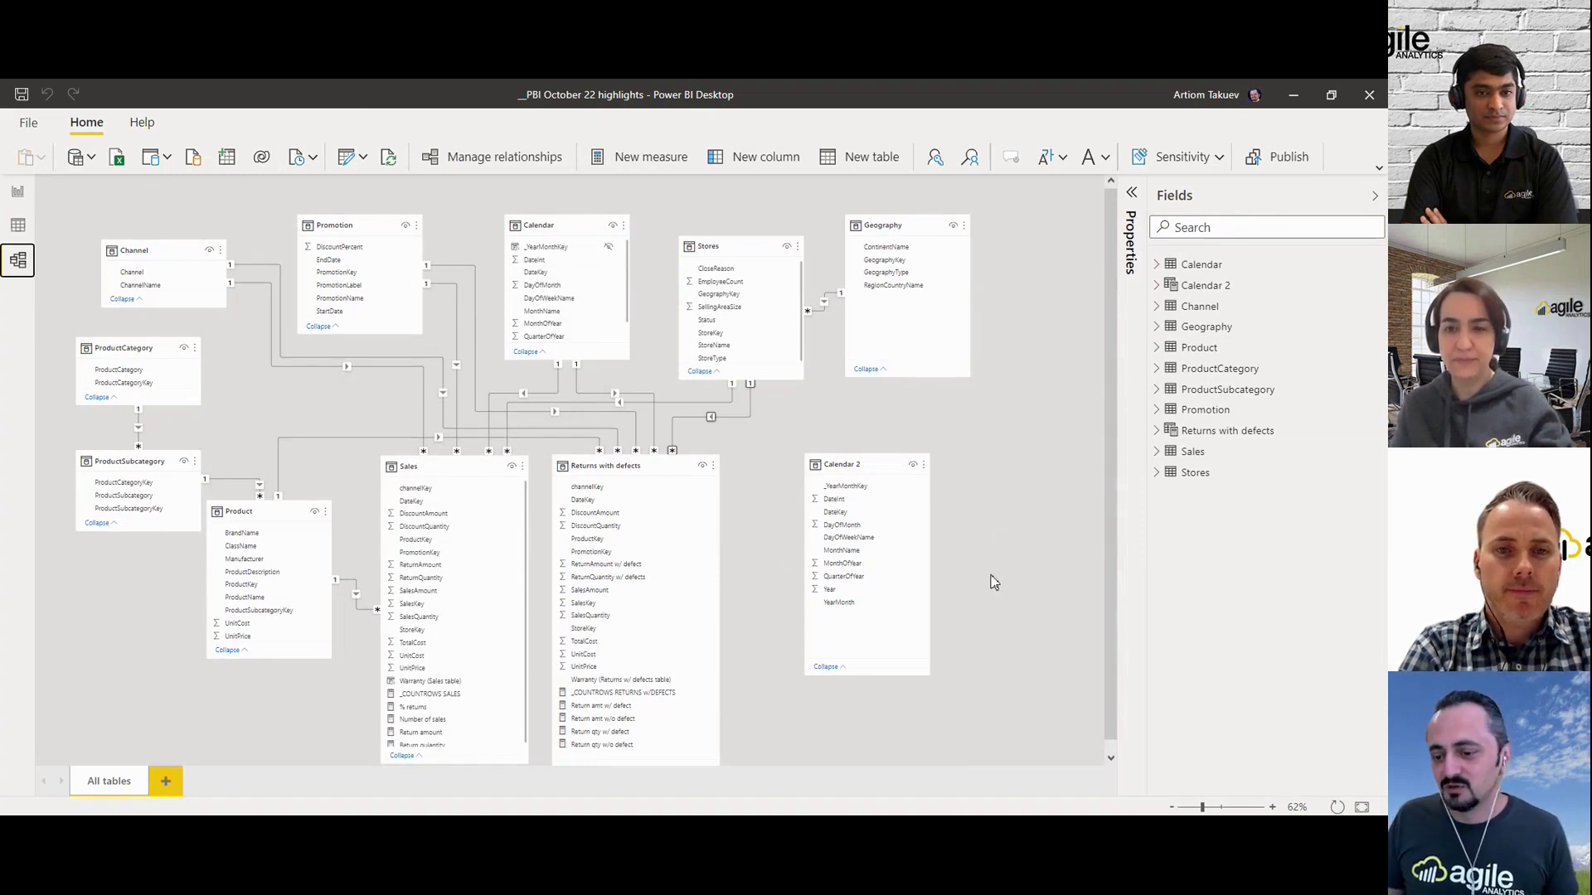
left_click(611, 719)
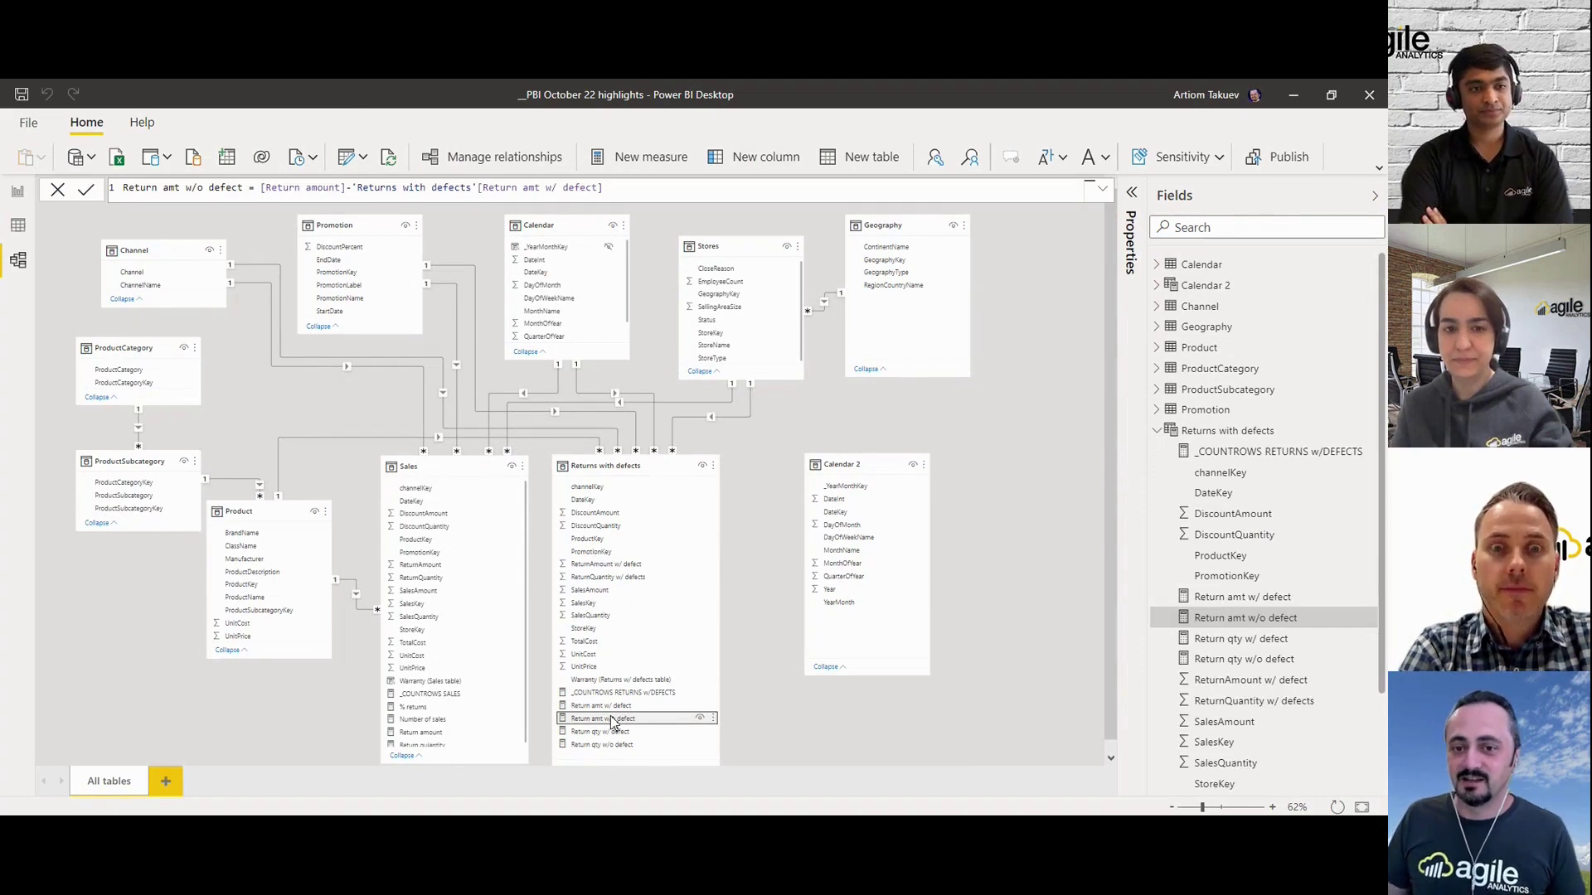
left_click(615, 706)
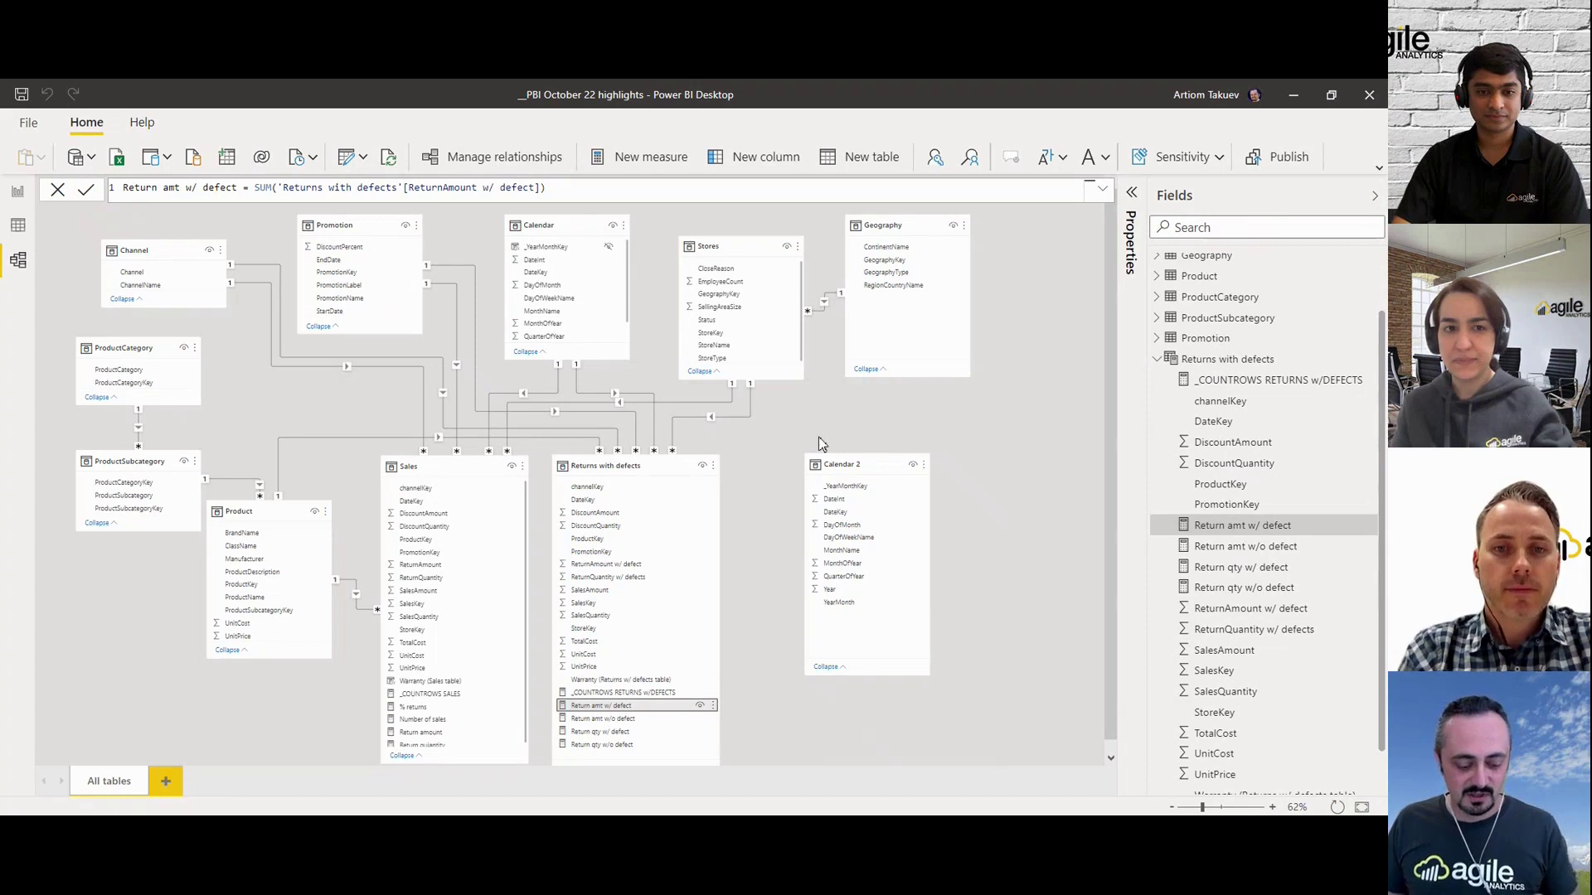
left_click(1016, 440)
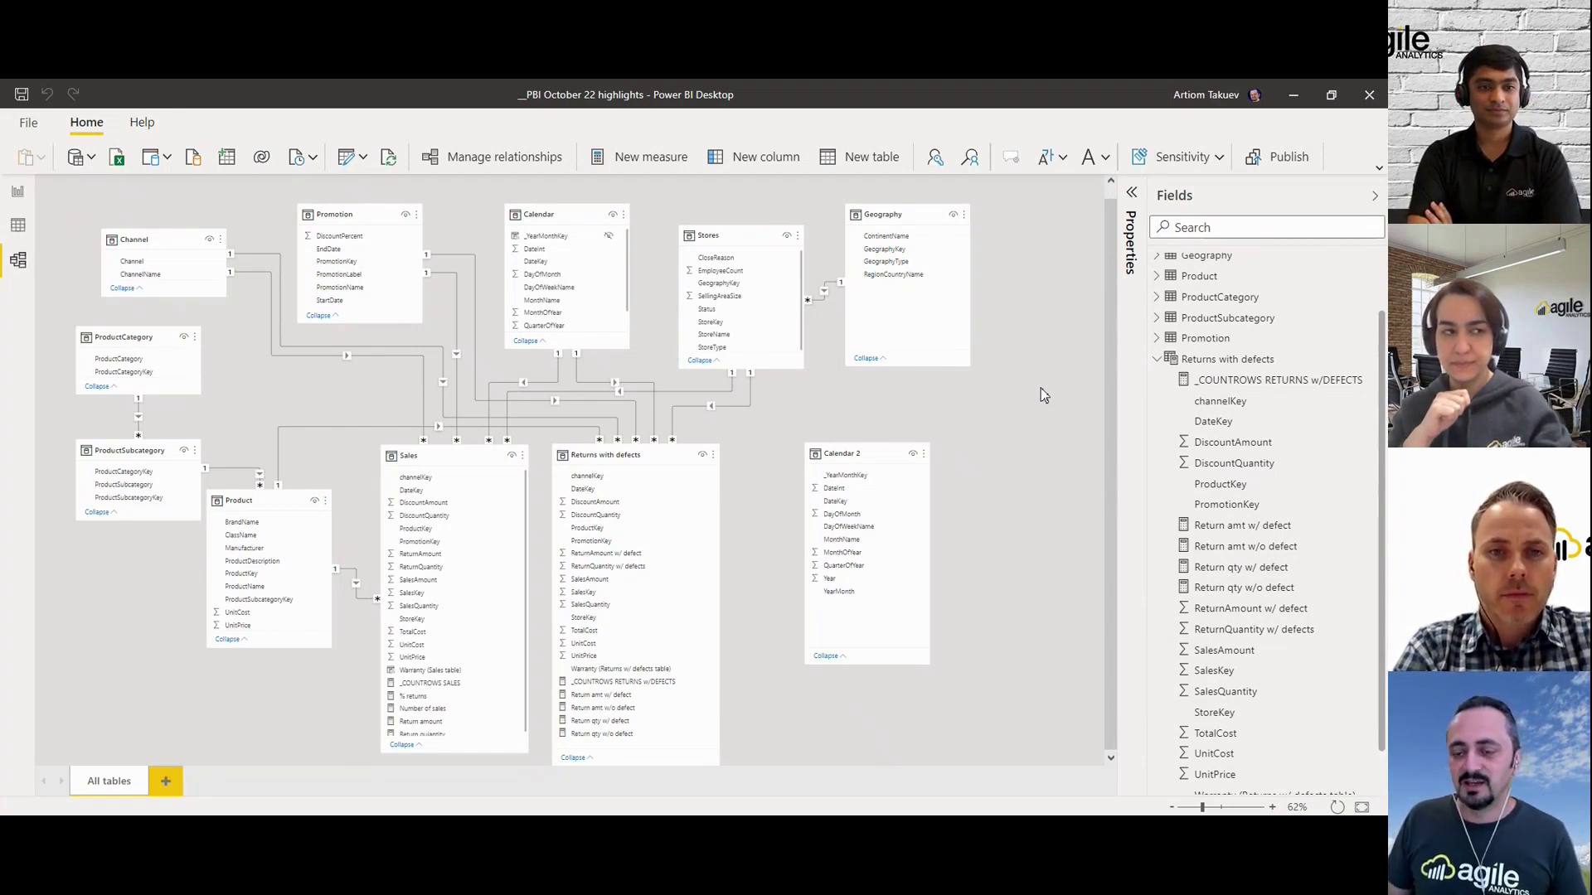
scroll(1038, 415, "down", 1)
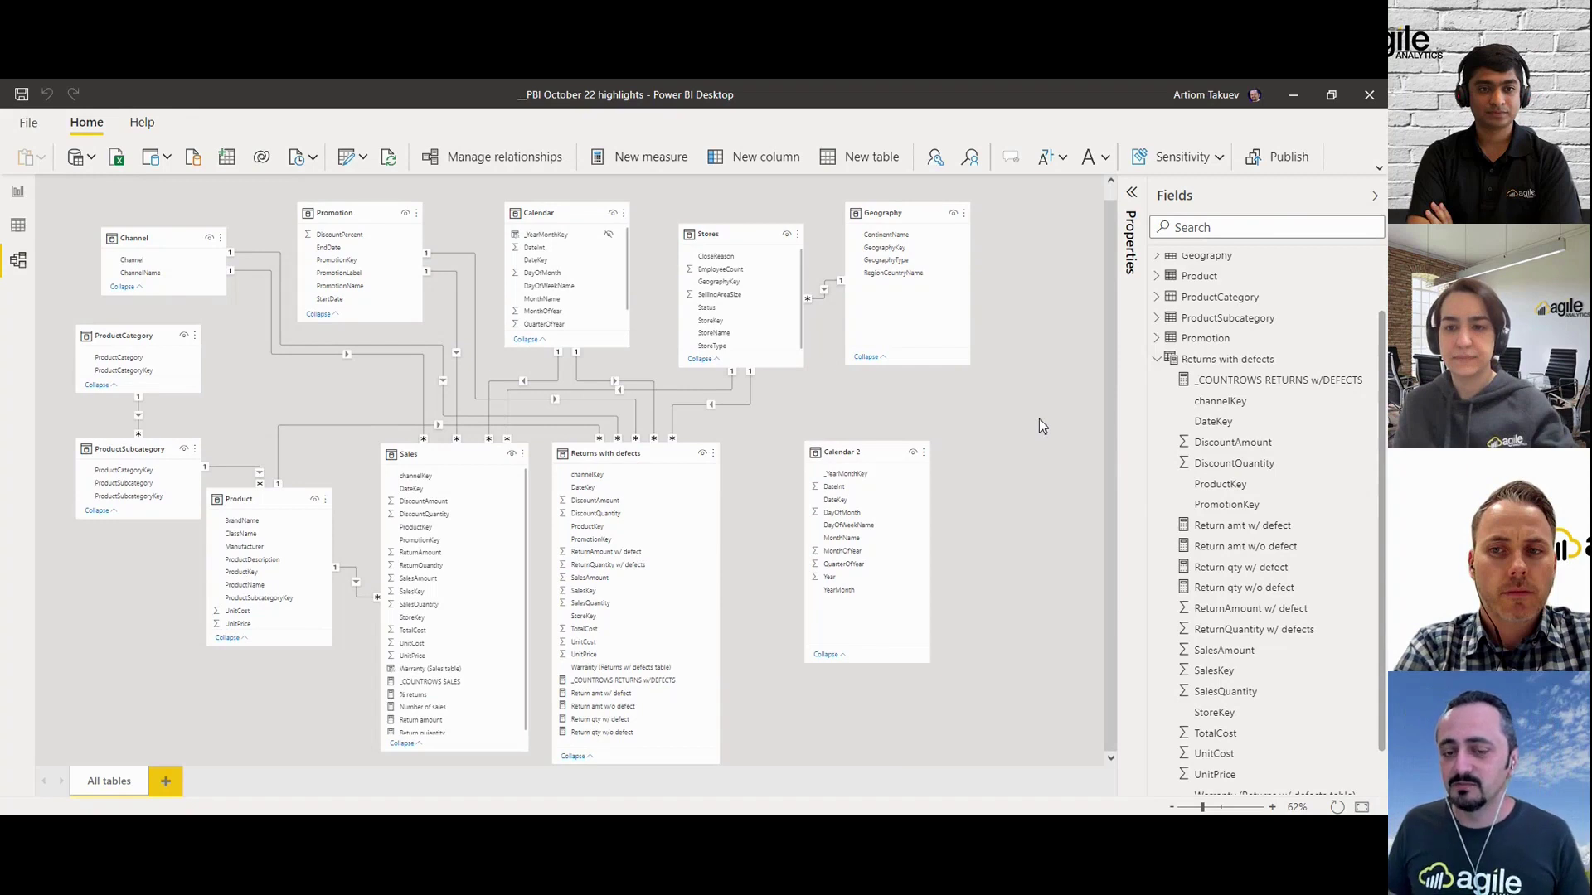
- Move the Calendar 2 table around the empty diagram area beside the Returns with defects table
left_click_drag(882, 445, 895, 424)
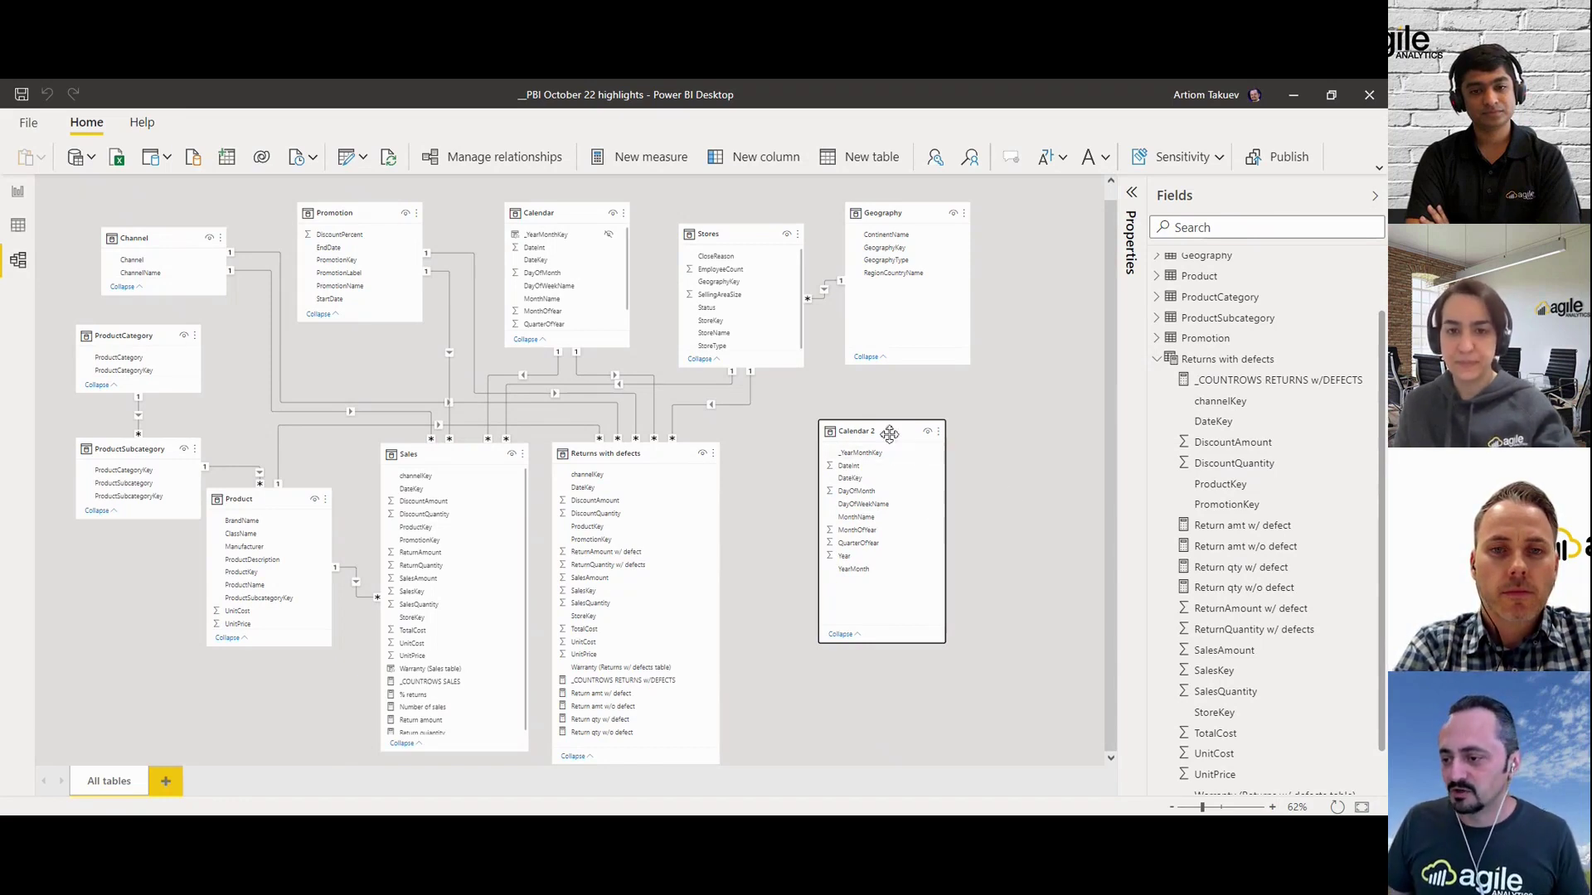
left_click_drag(935, 508, 890, 512)
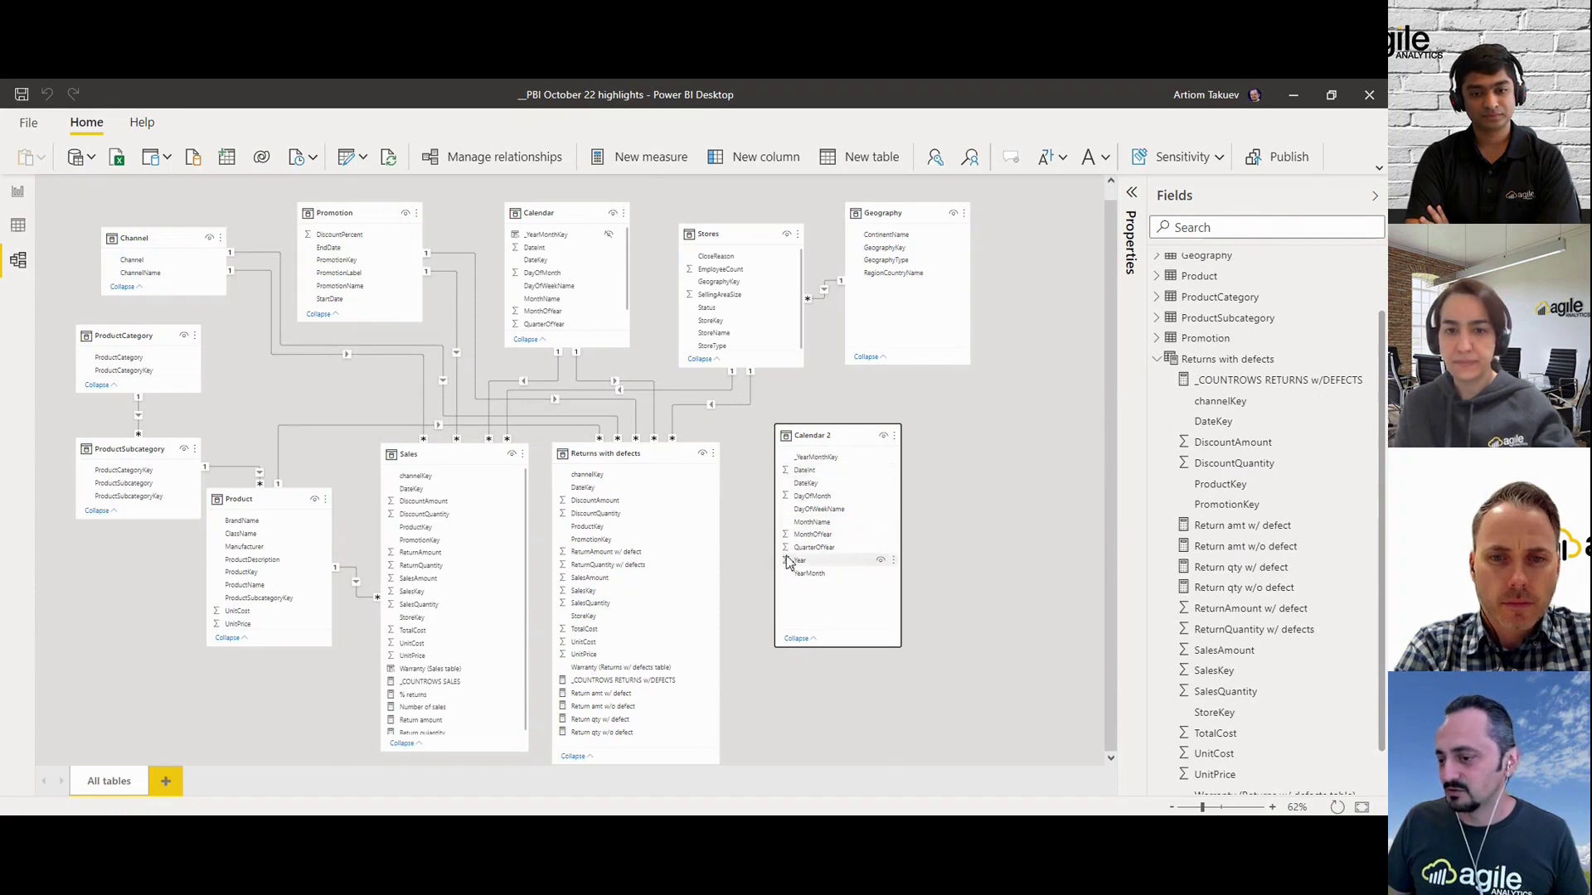
left_click_drag(837, 437, 891, 440)
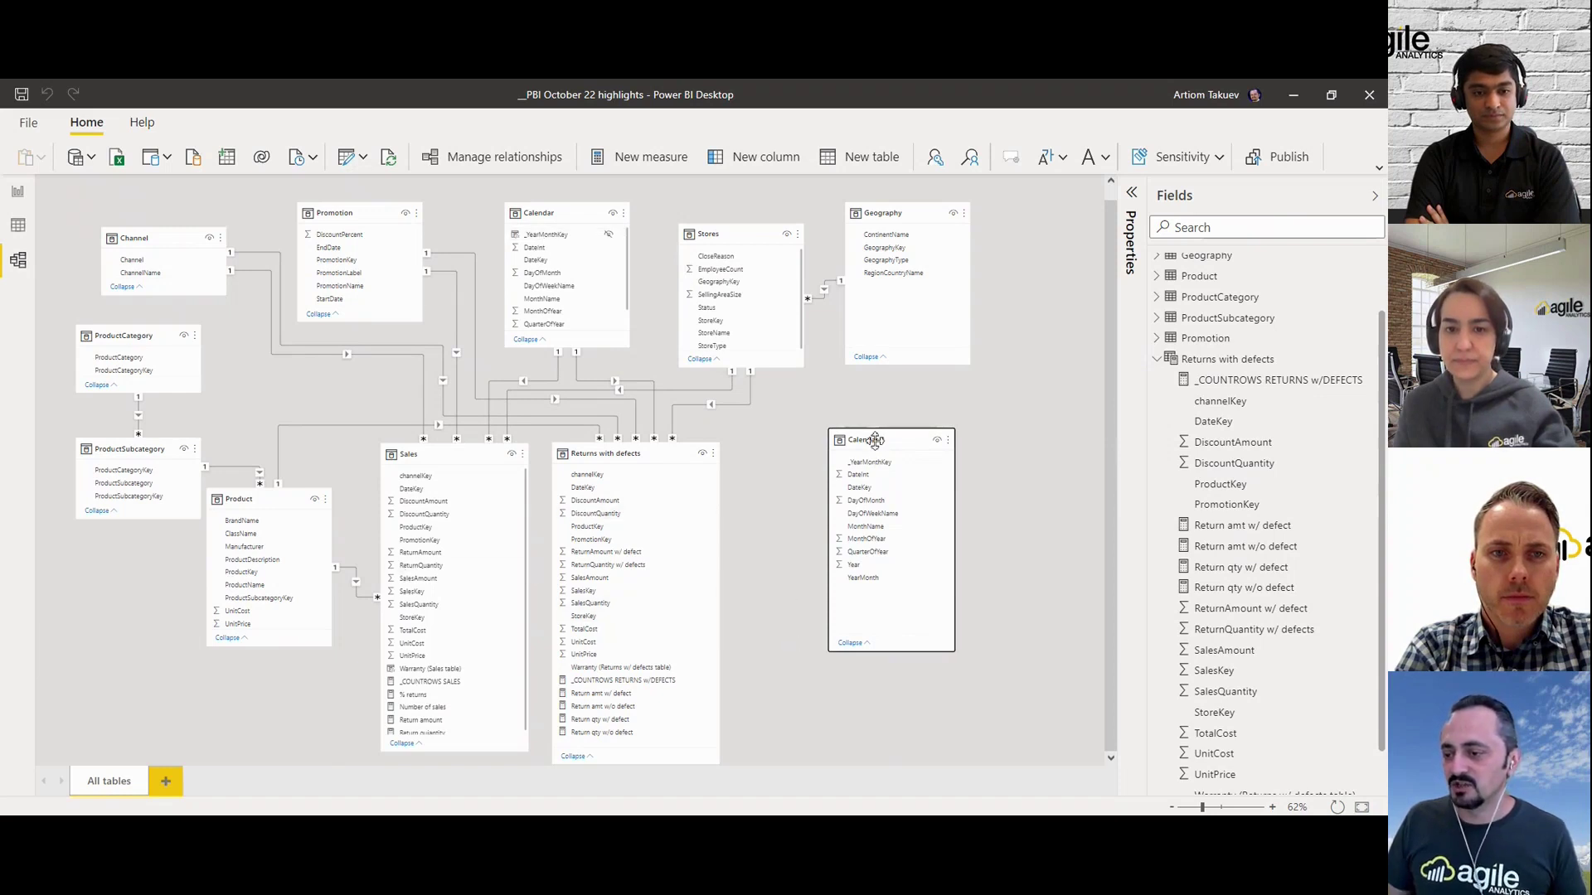
left_click_drag(875, 439, 840, 437)
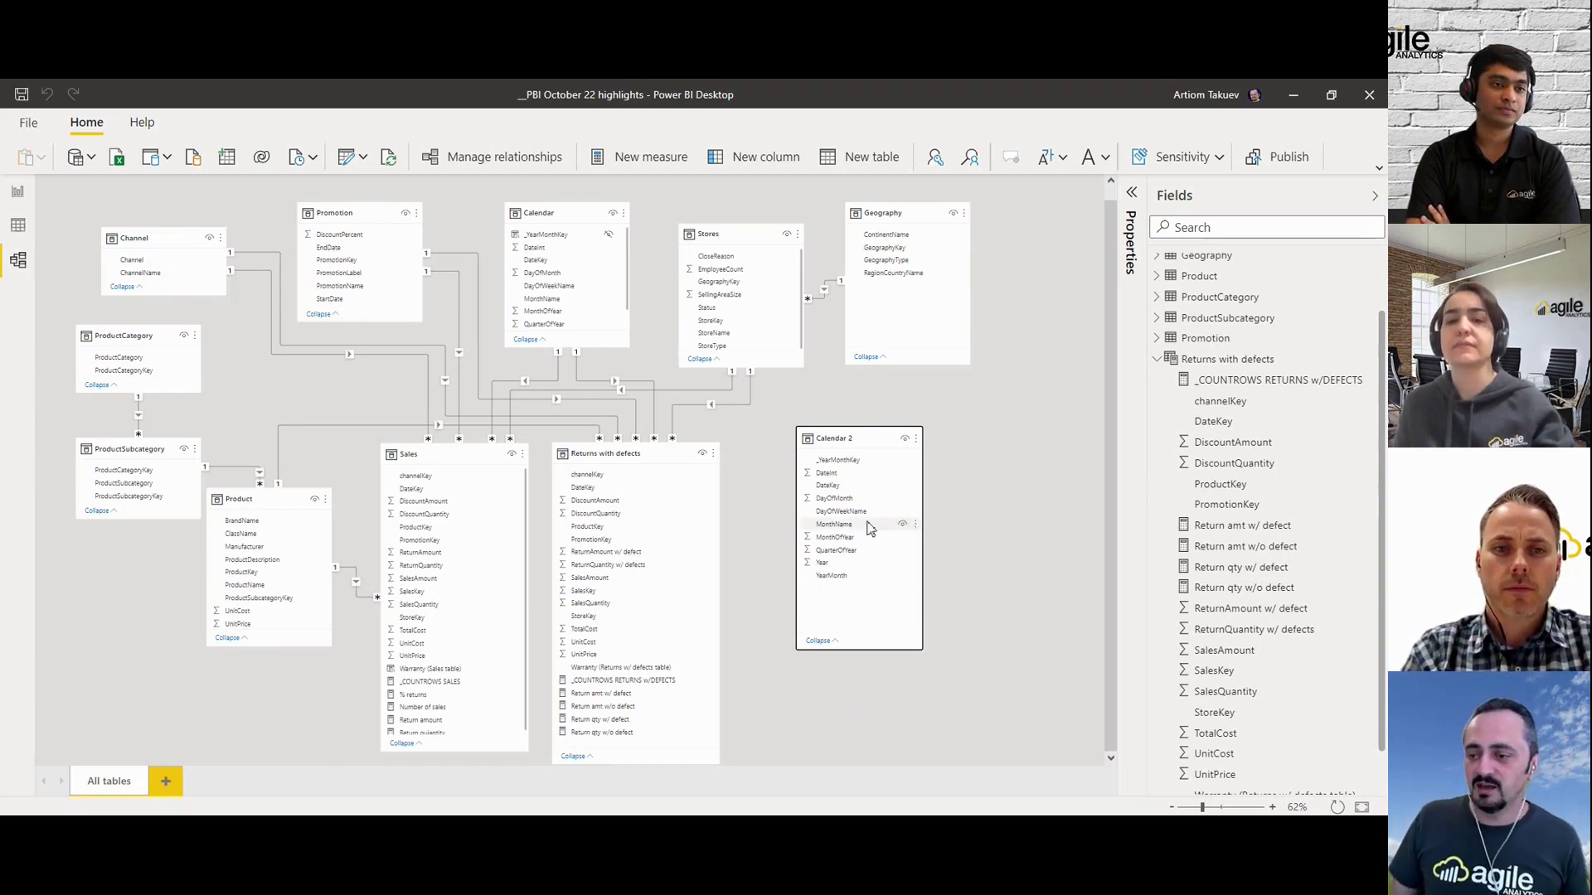
left_click_drag(854, 438, 865, 415)
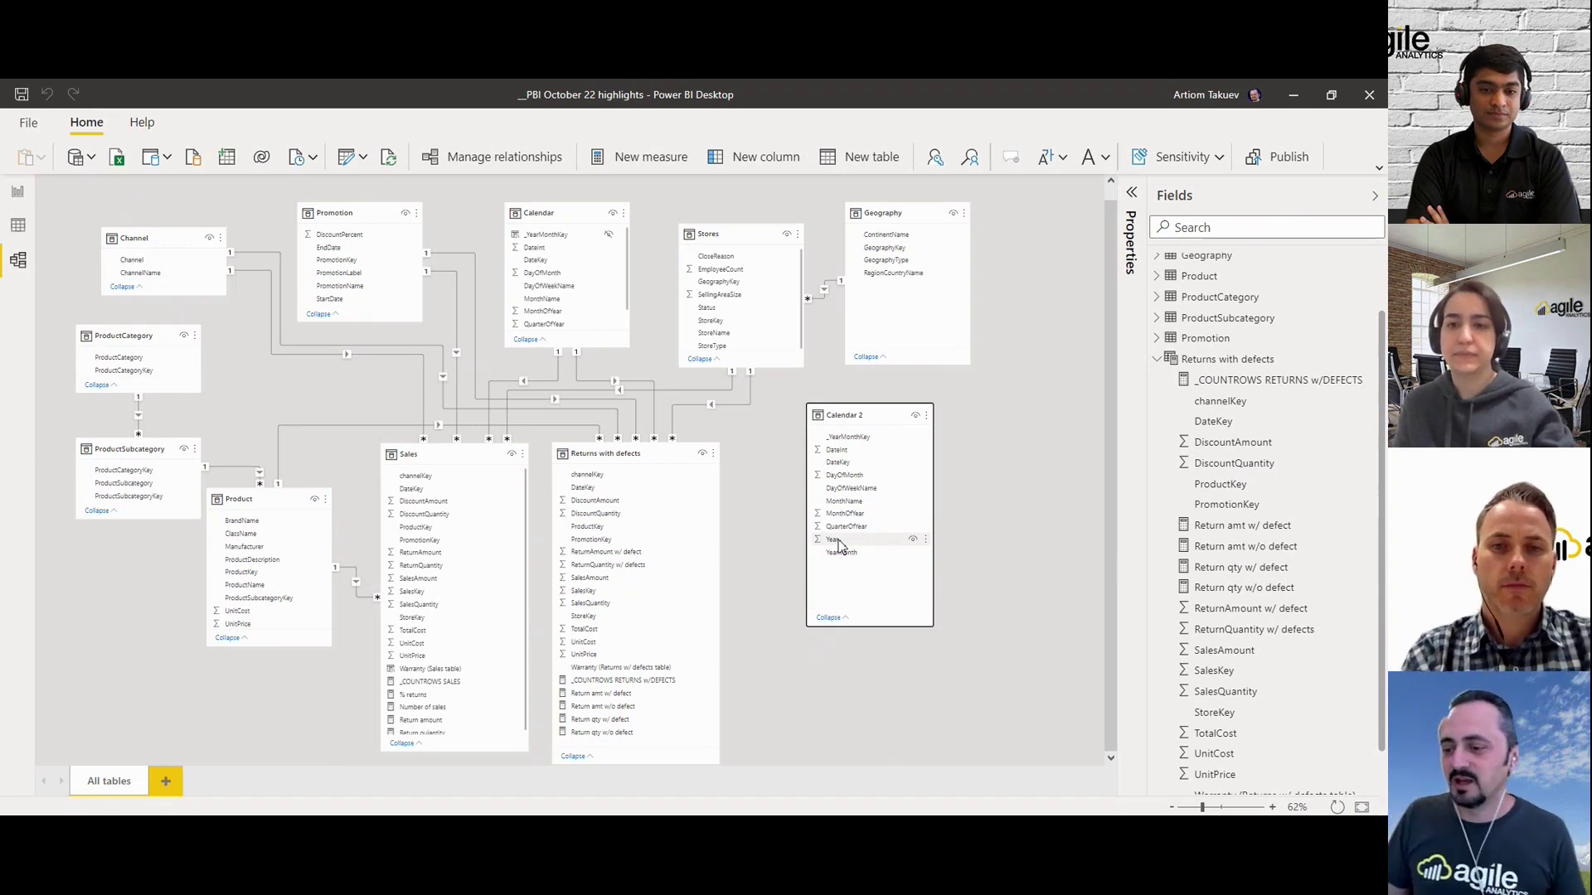
mouse_move(858, 414)
left_mouse_down()
mouse_move(811, 447)
mouse_move(840, 419)
left_mouse_up()
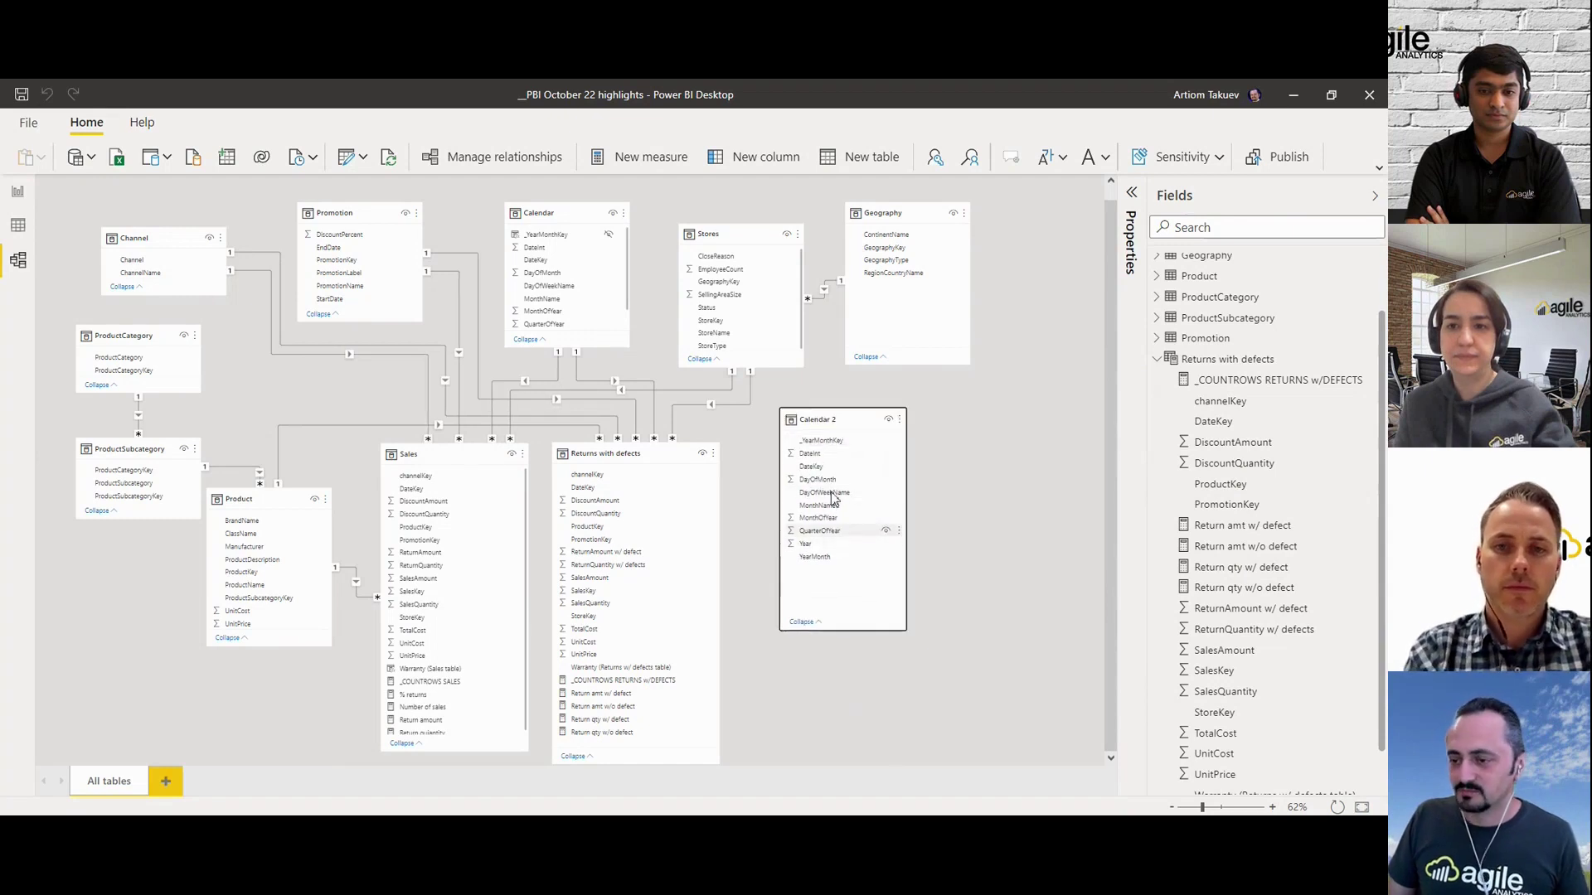
- Select the Year, QuarterOfYear and MonthOfYear columns of Calendar 2 together and show their shared properties
left_click(825, 546)
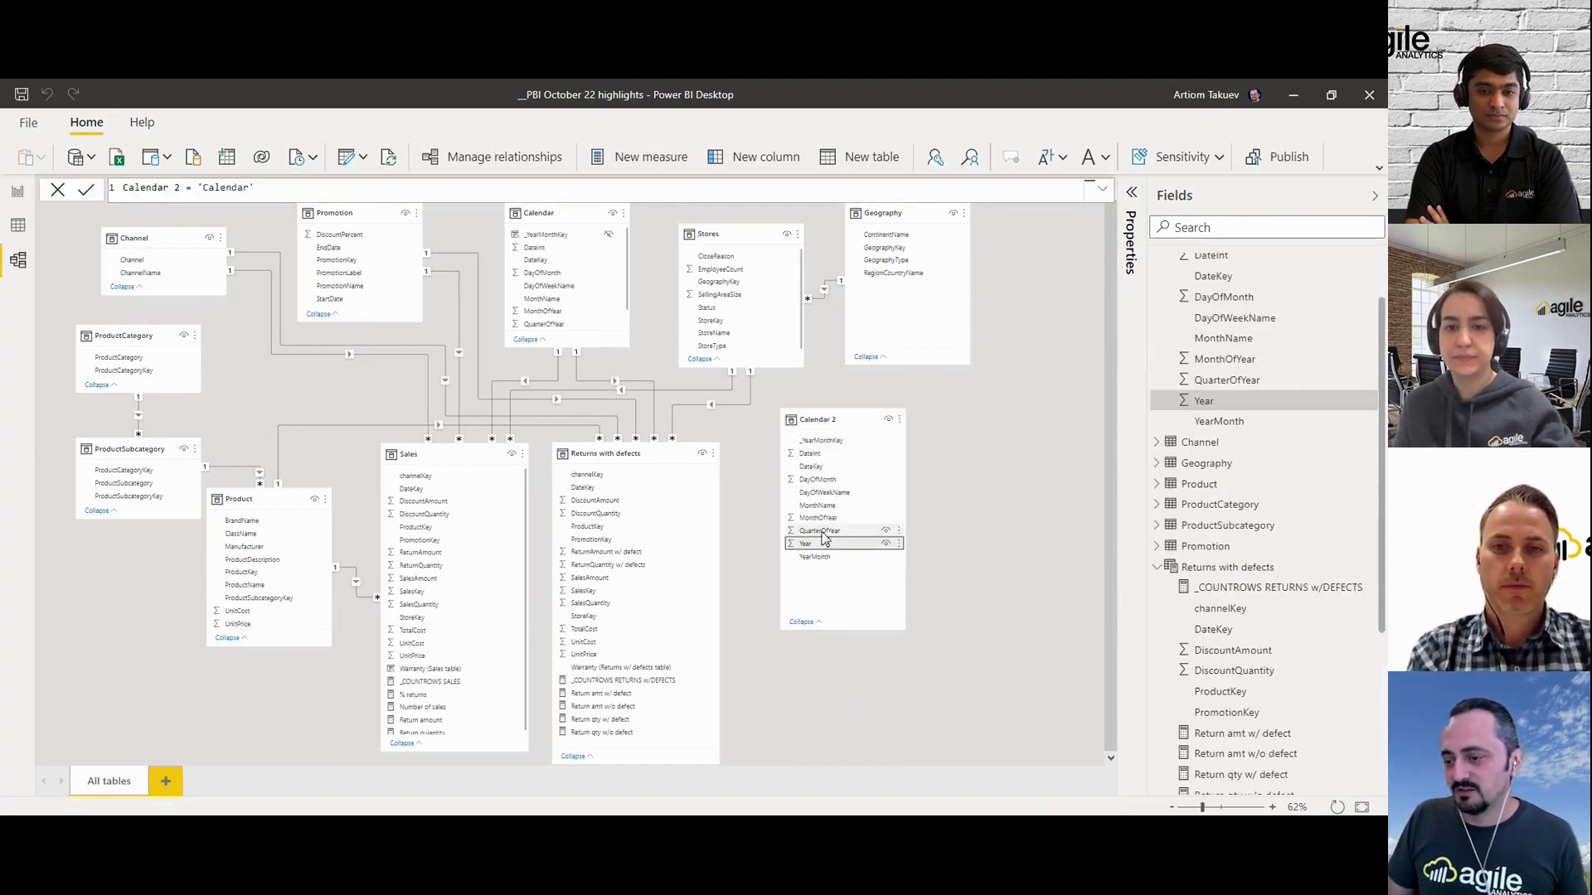
left_click(822, 533, "ctrl")
left_click(824, 520, "ctrl")
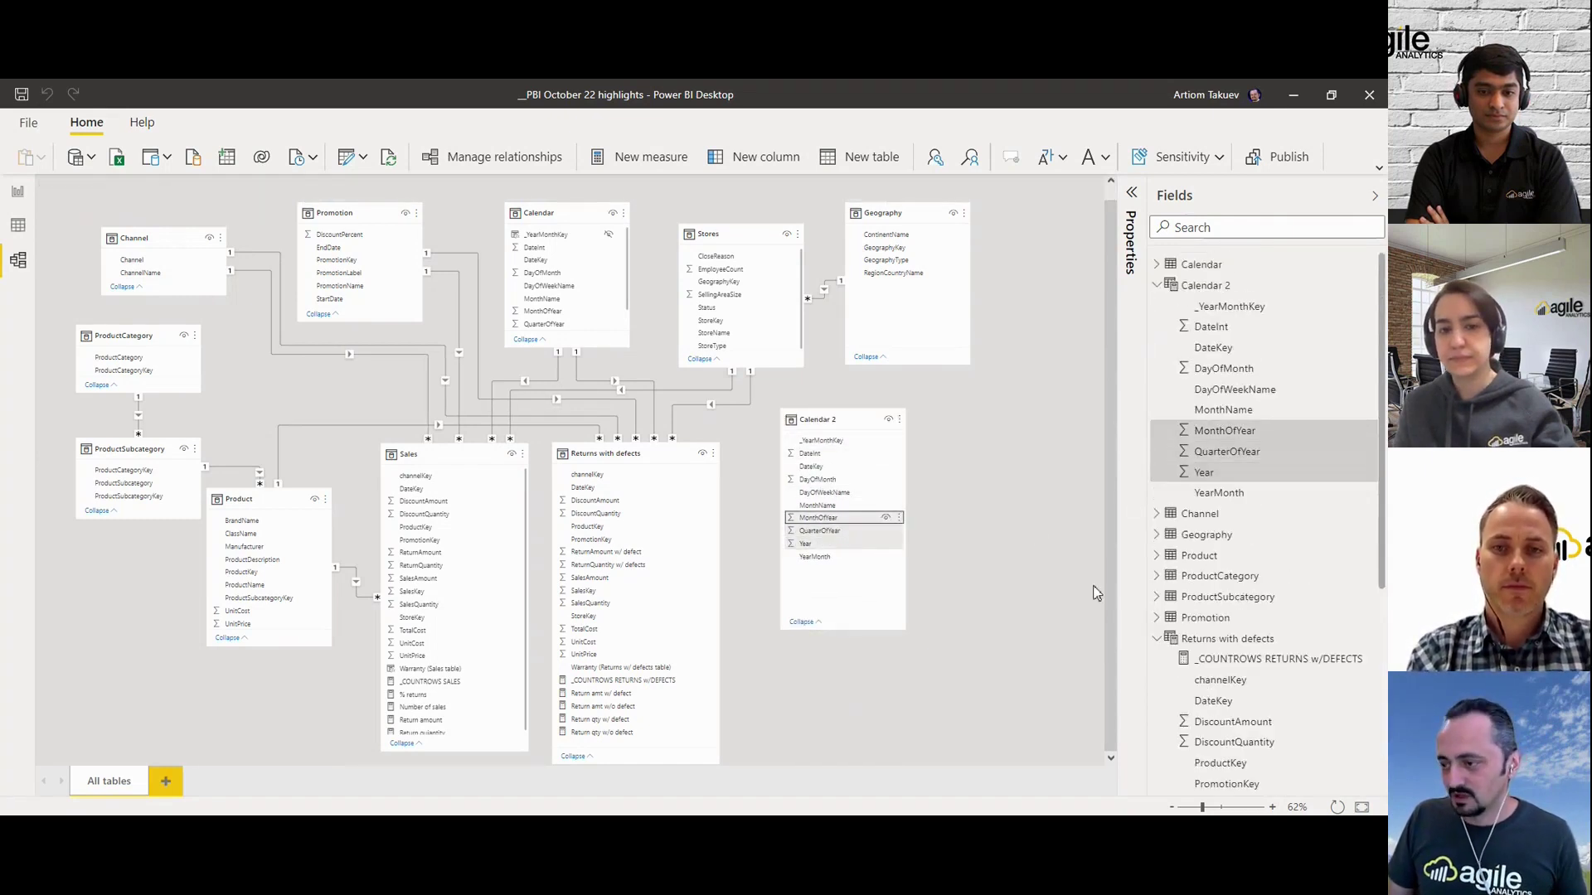
left_click(1132, 192)
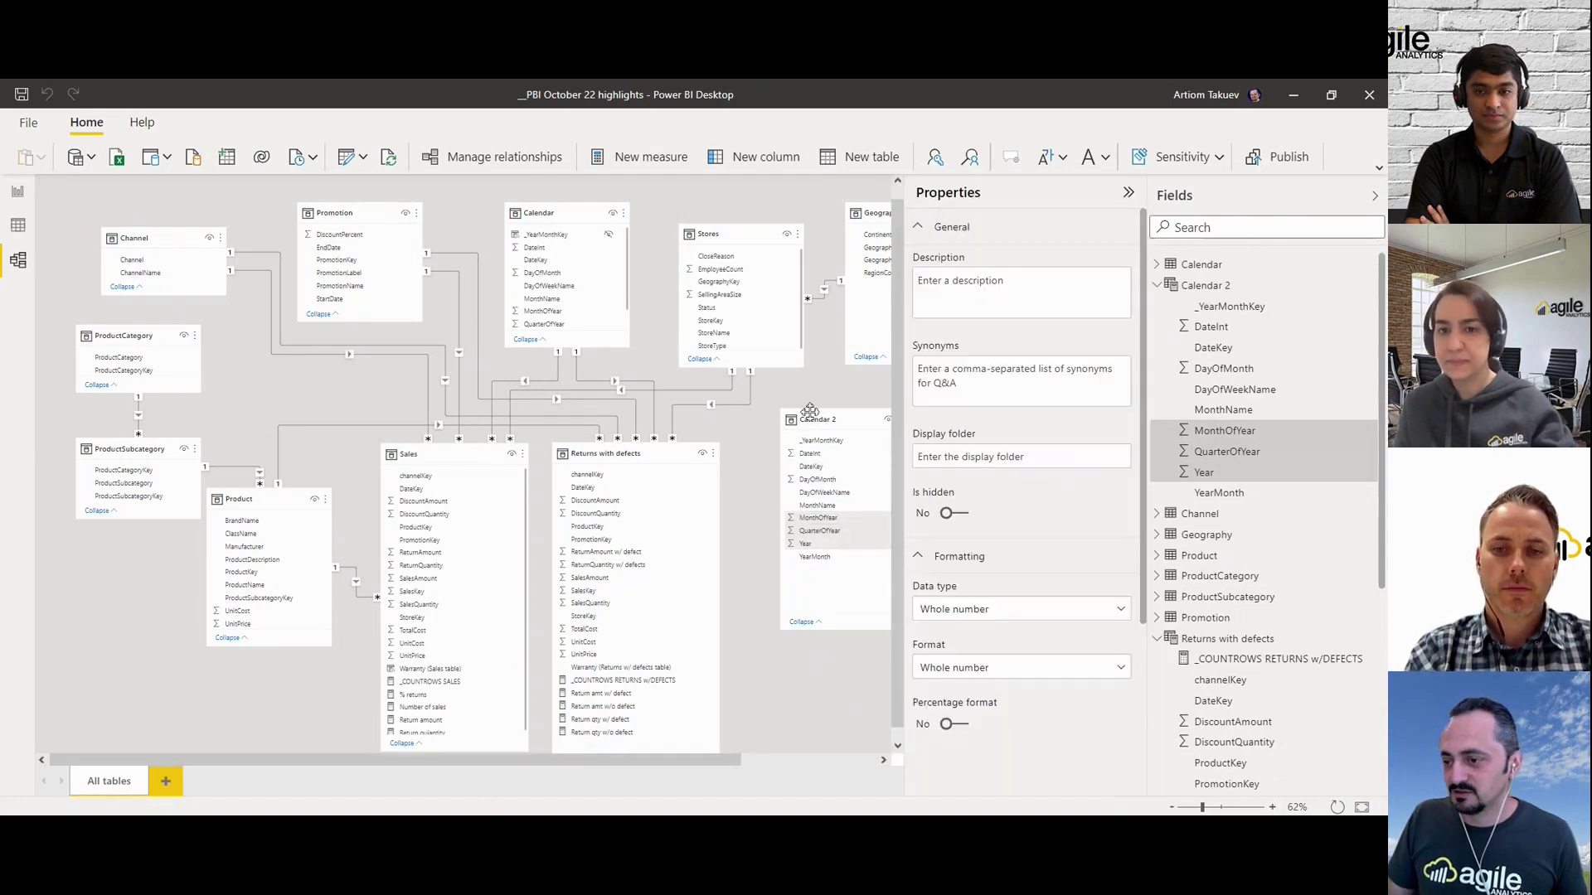
left_click_drag(820, 421, 797, 427)
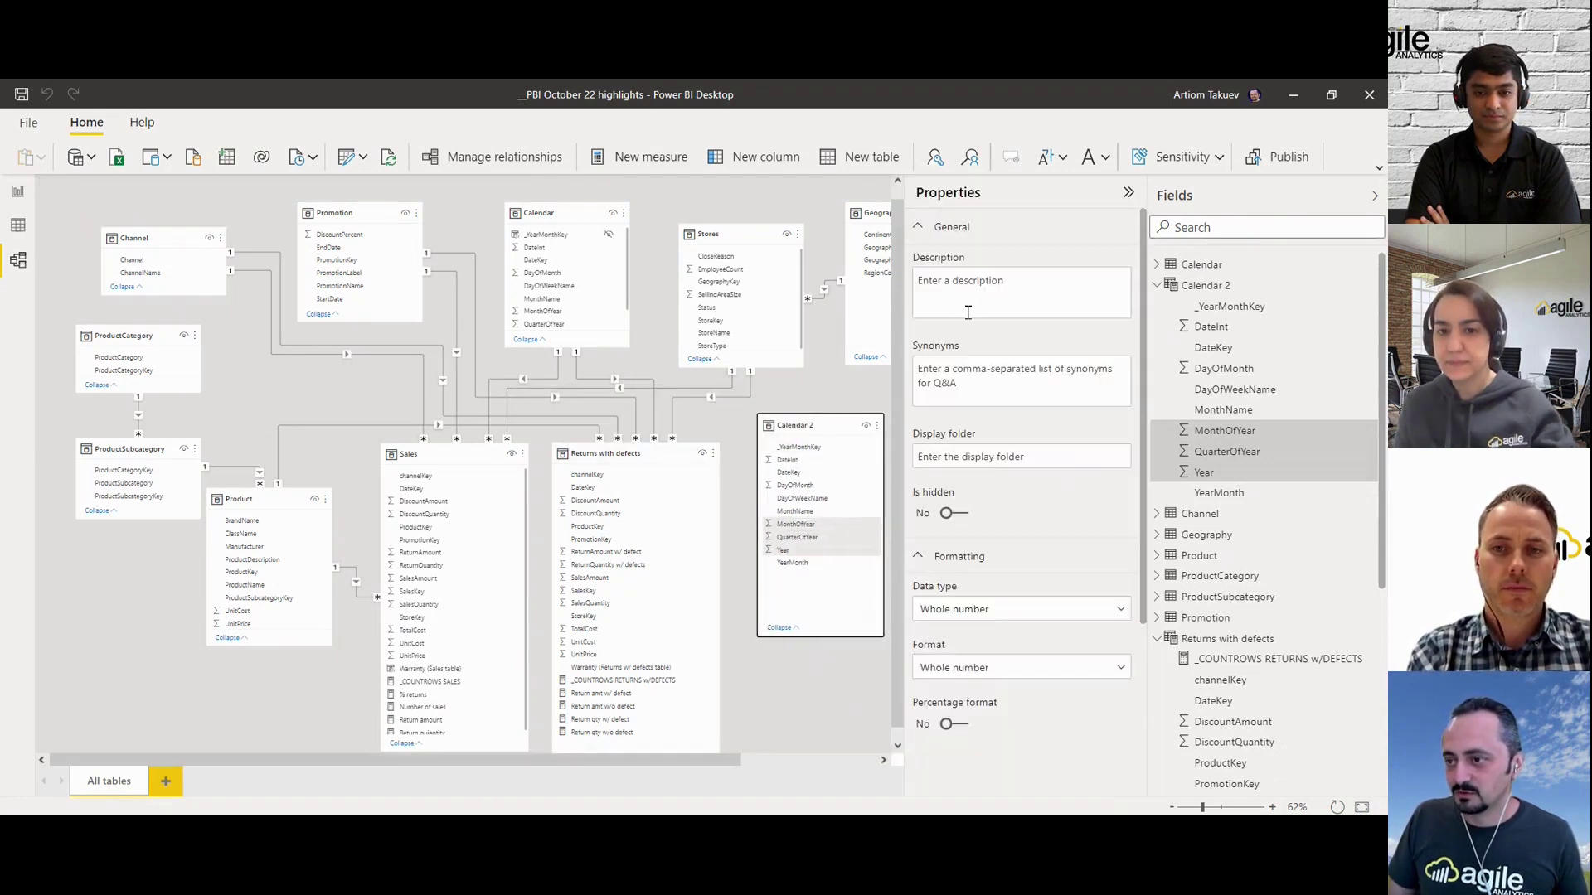
- Review the Summarize by options in the three columns' advanced properties without changing them, and collapse the properties
scroll(966, 580, "down", 3)
left_click(967, 729)
scroll(995, 614, "down", 1)
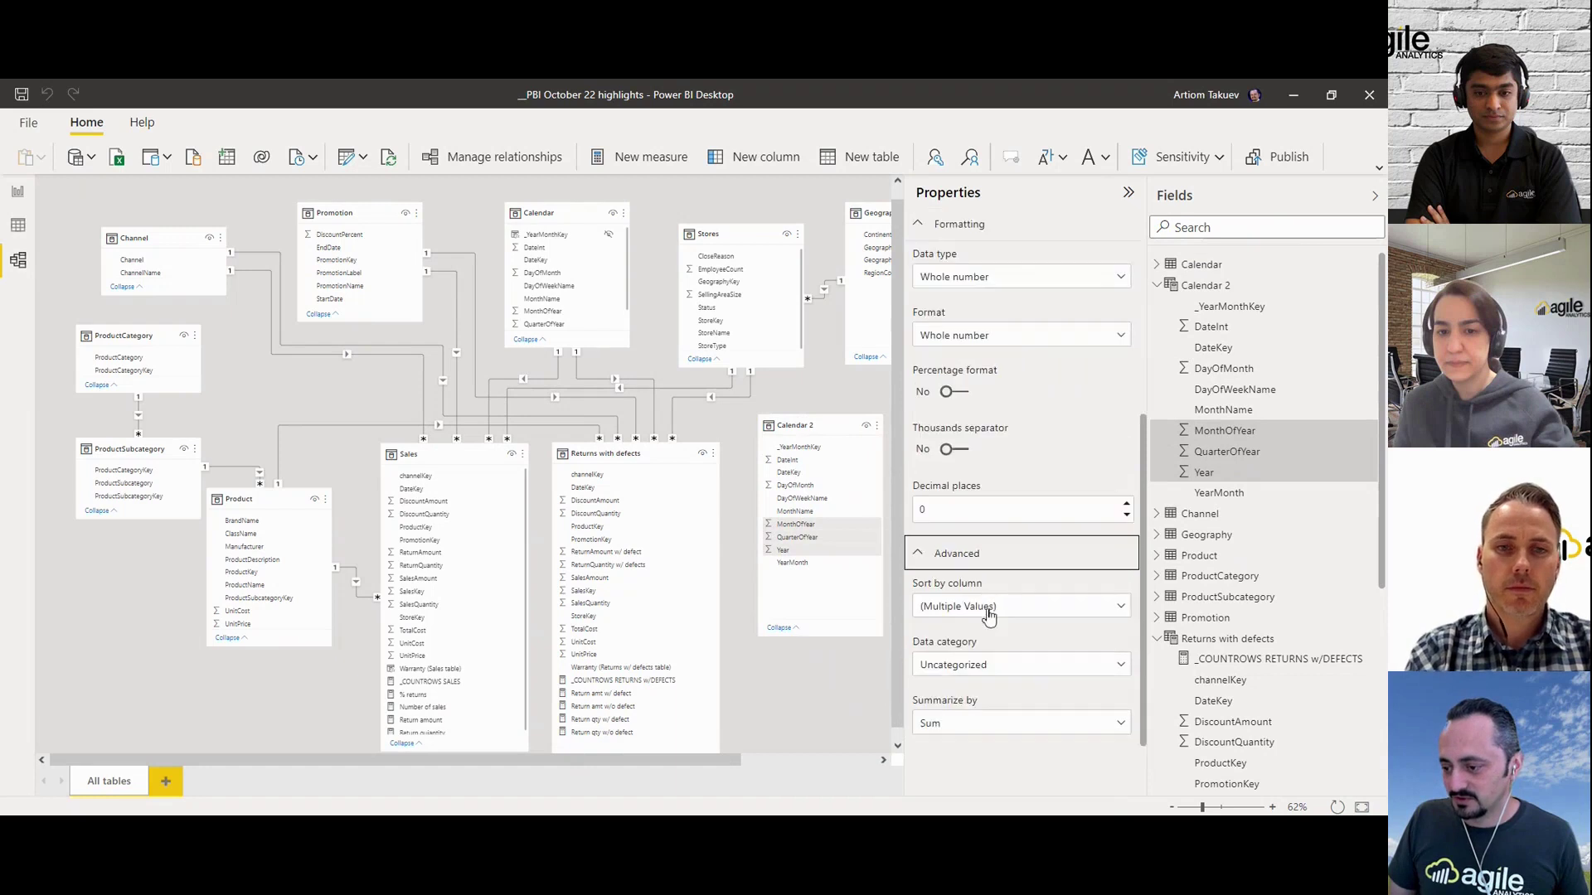
left_click(969, 728)
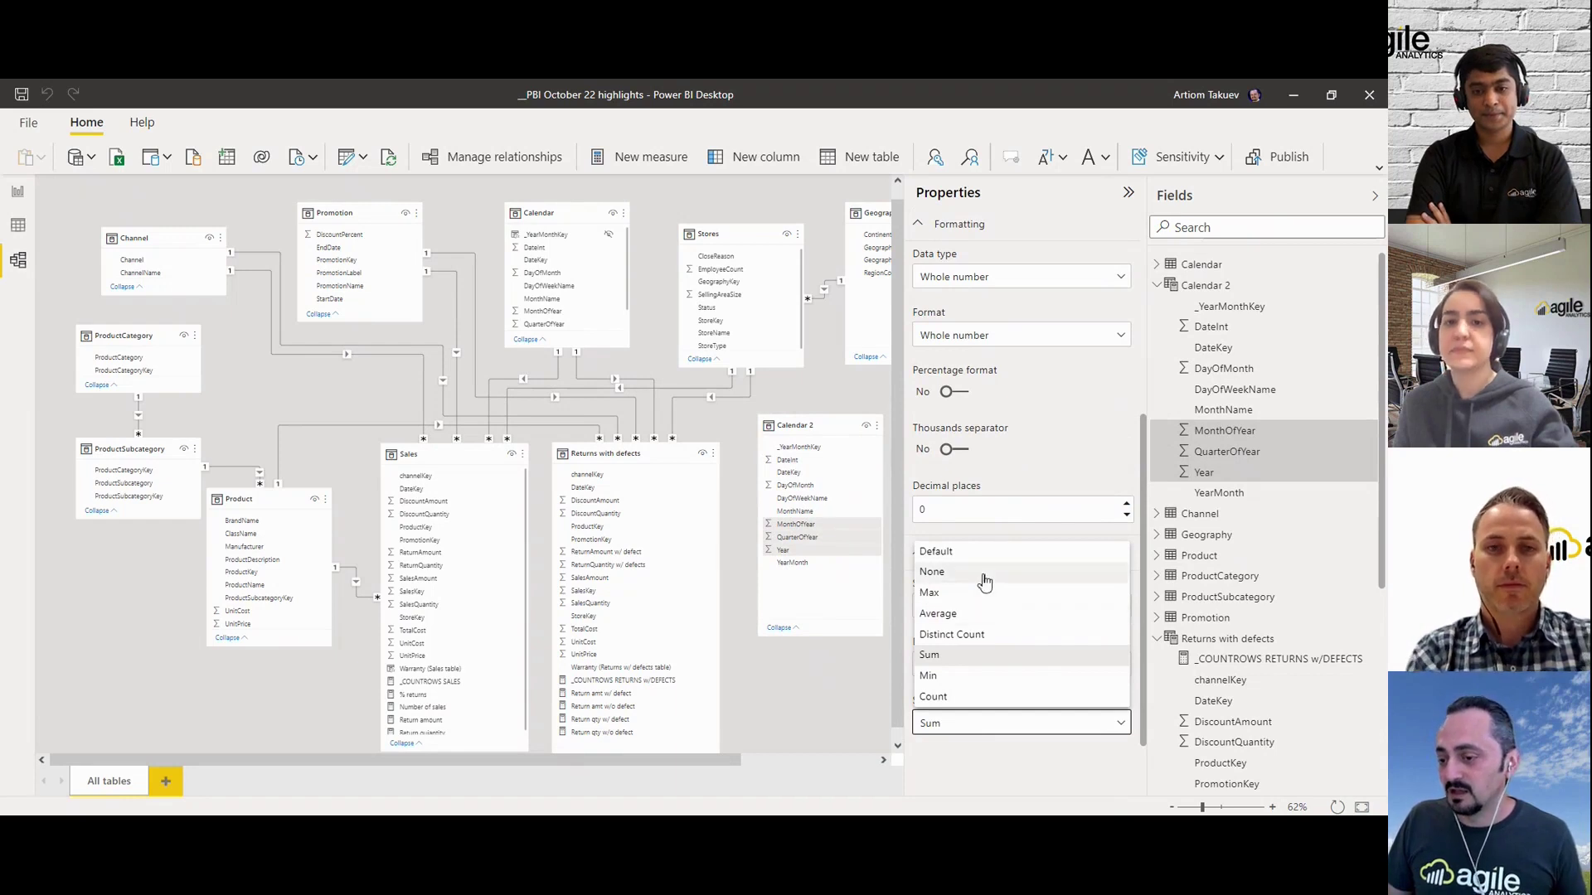
left_click(801, 695)
left_click(801, 695)
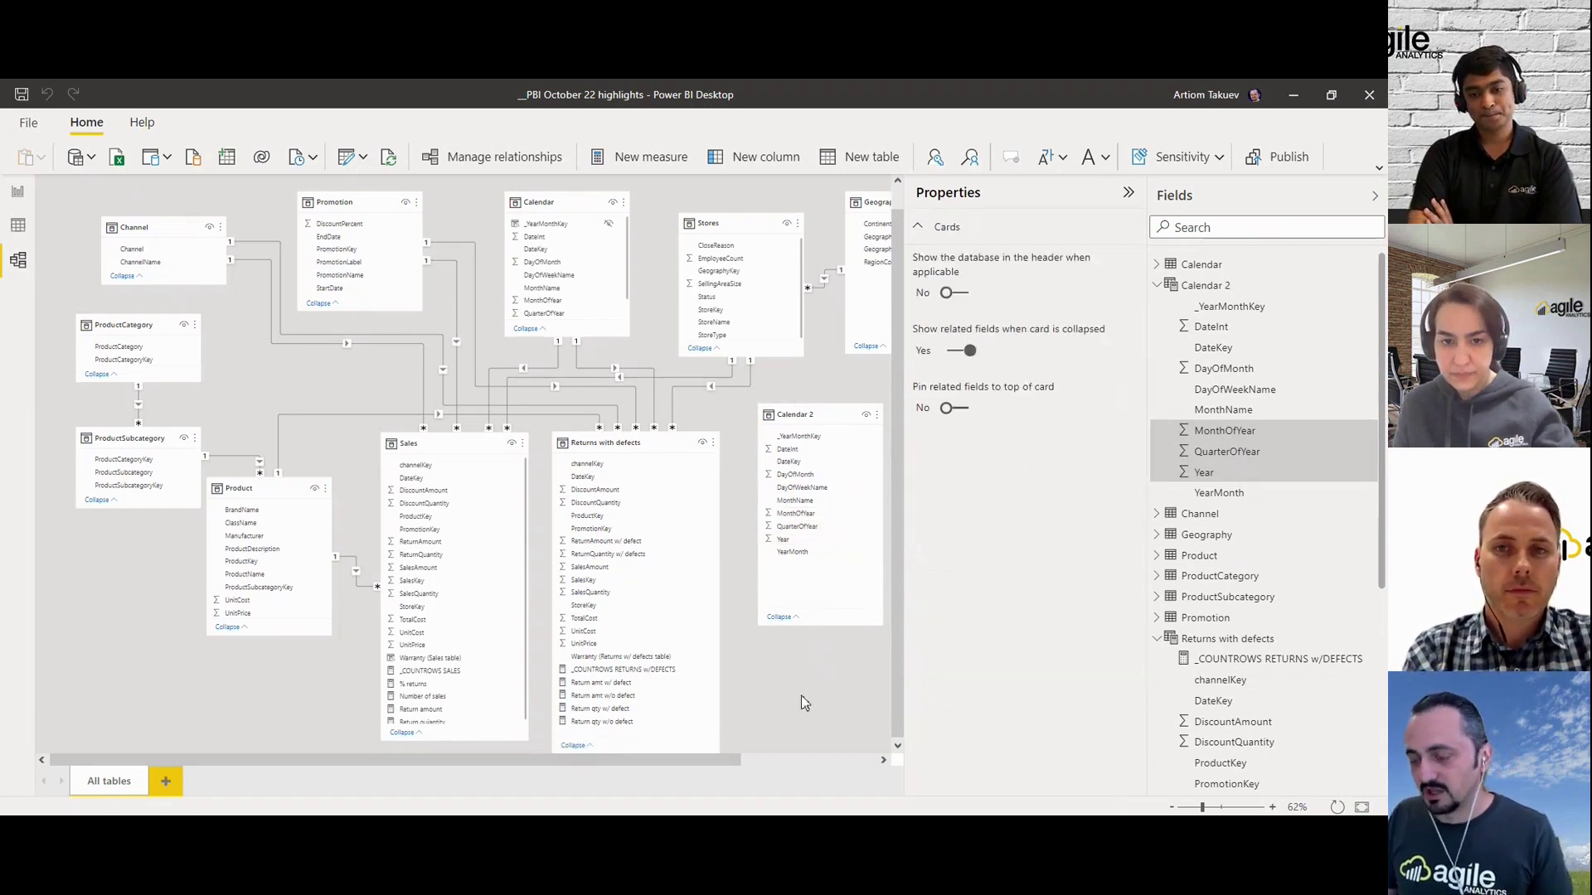
left_click(1128, 193)
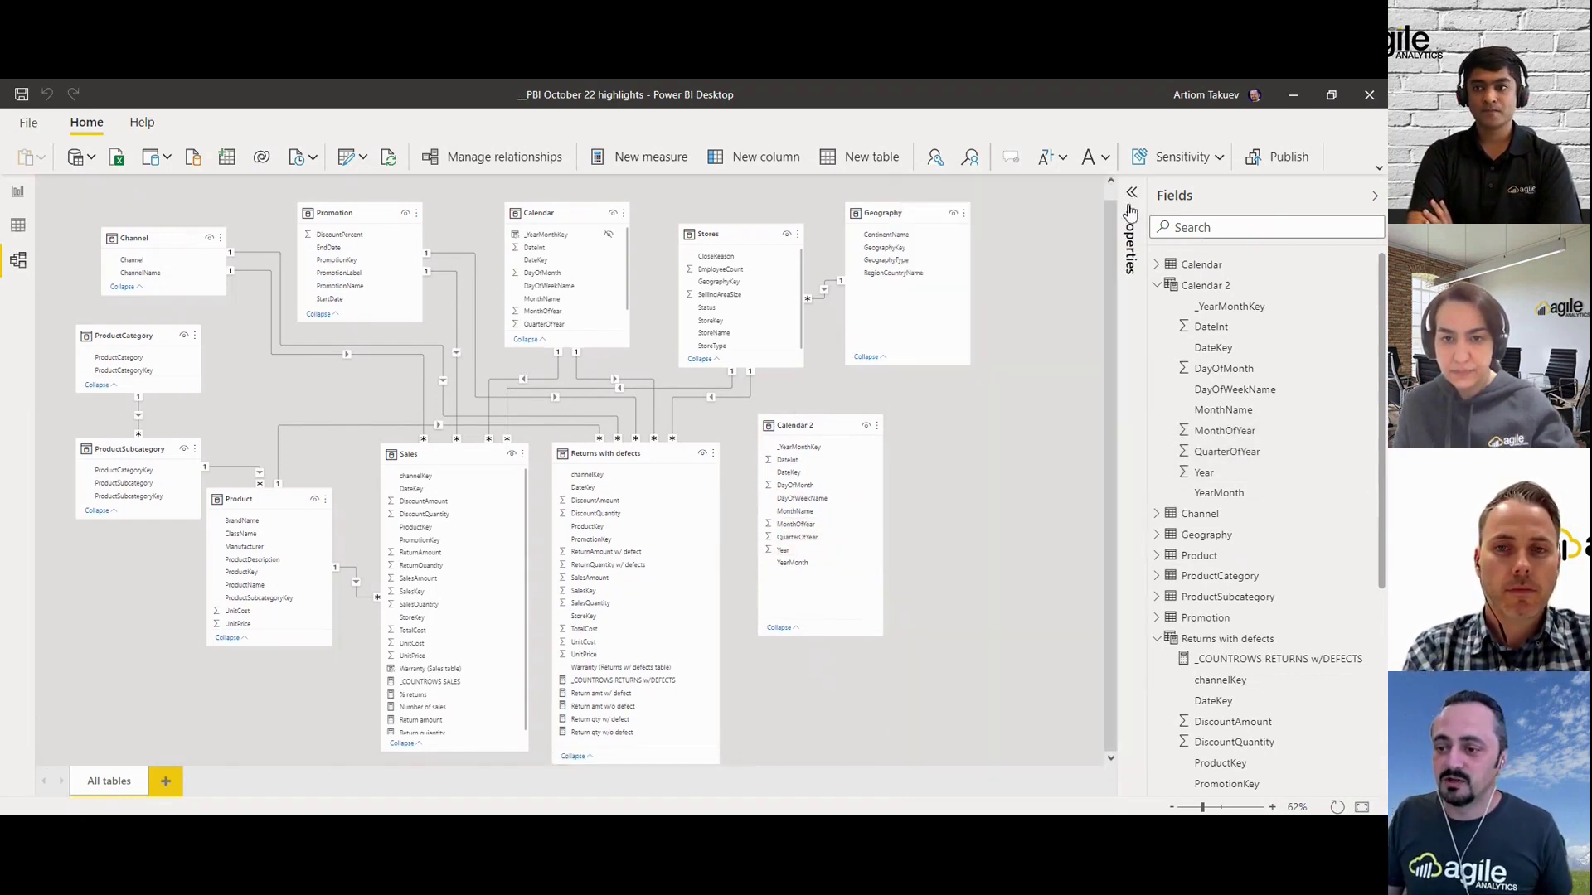
- Create a relationship from DateKey in Calendar 2 to DateKey in Returns with defects, and adjust the Calendar 2 table's position
left_click_drag(821, 425, 898, 407)
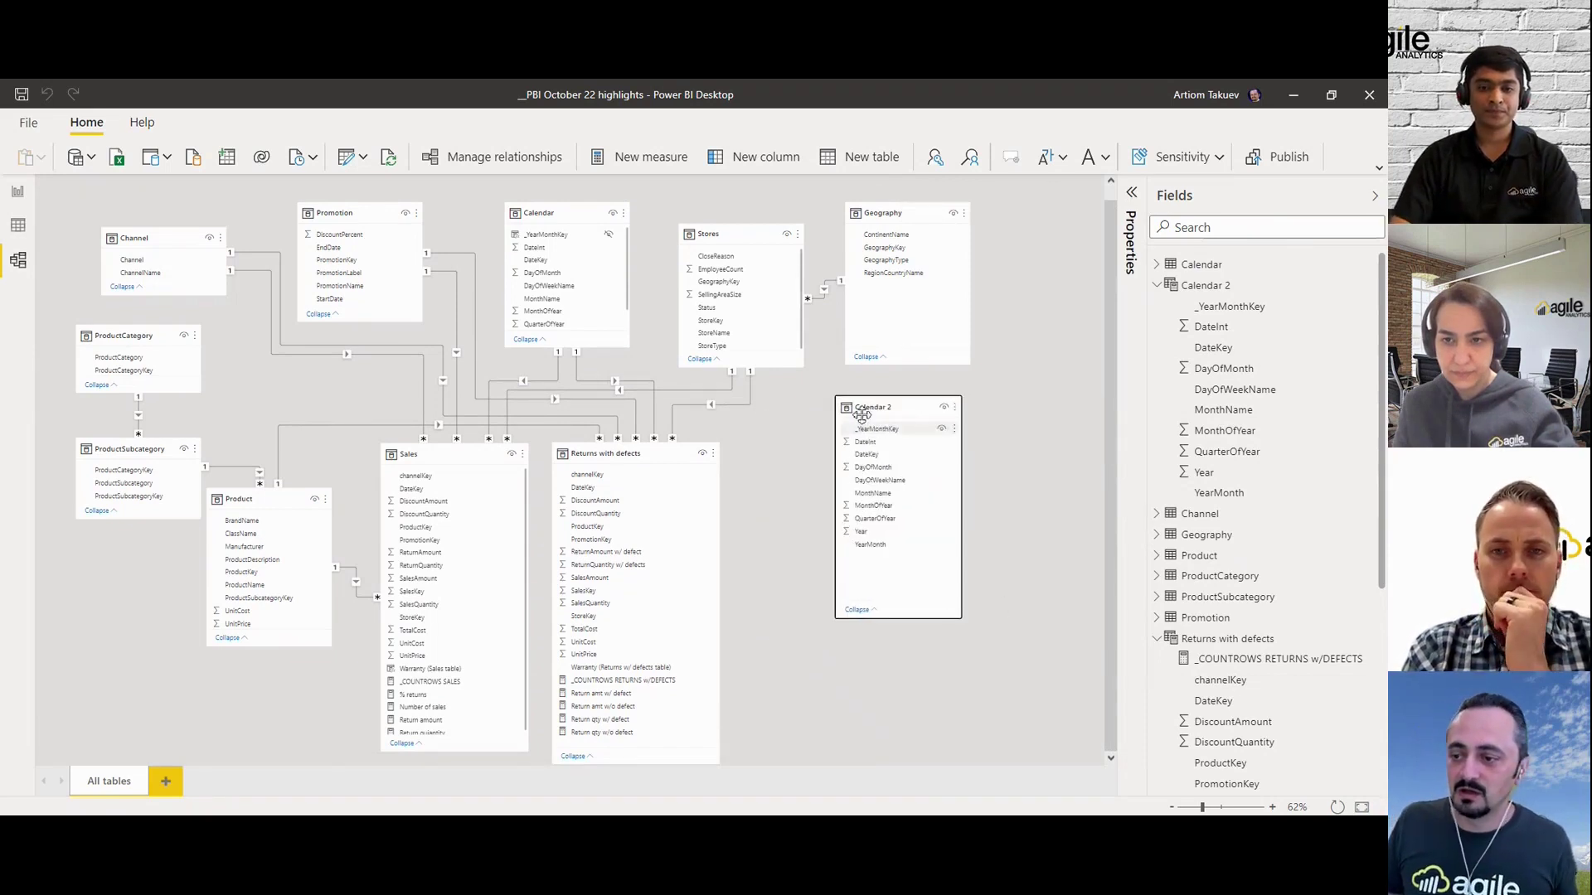
mouse_move(877, 410)
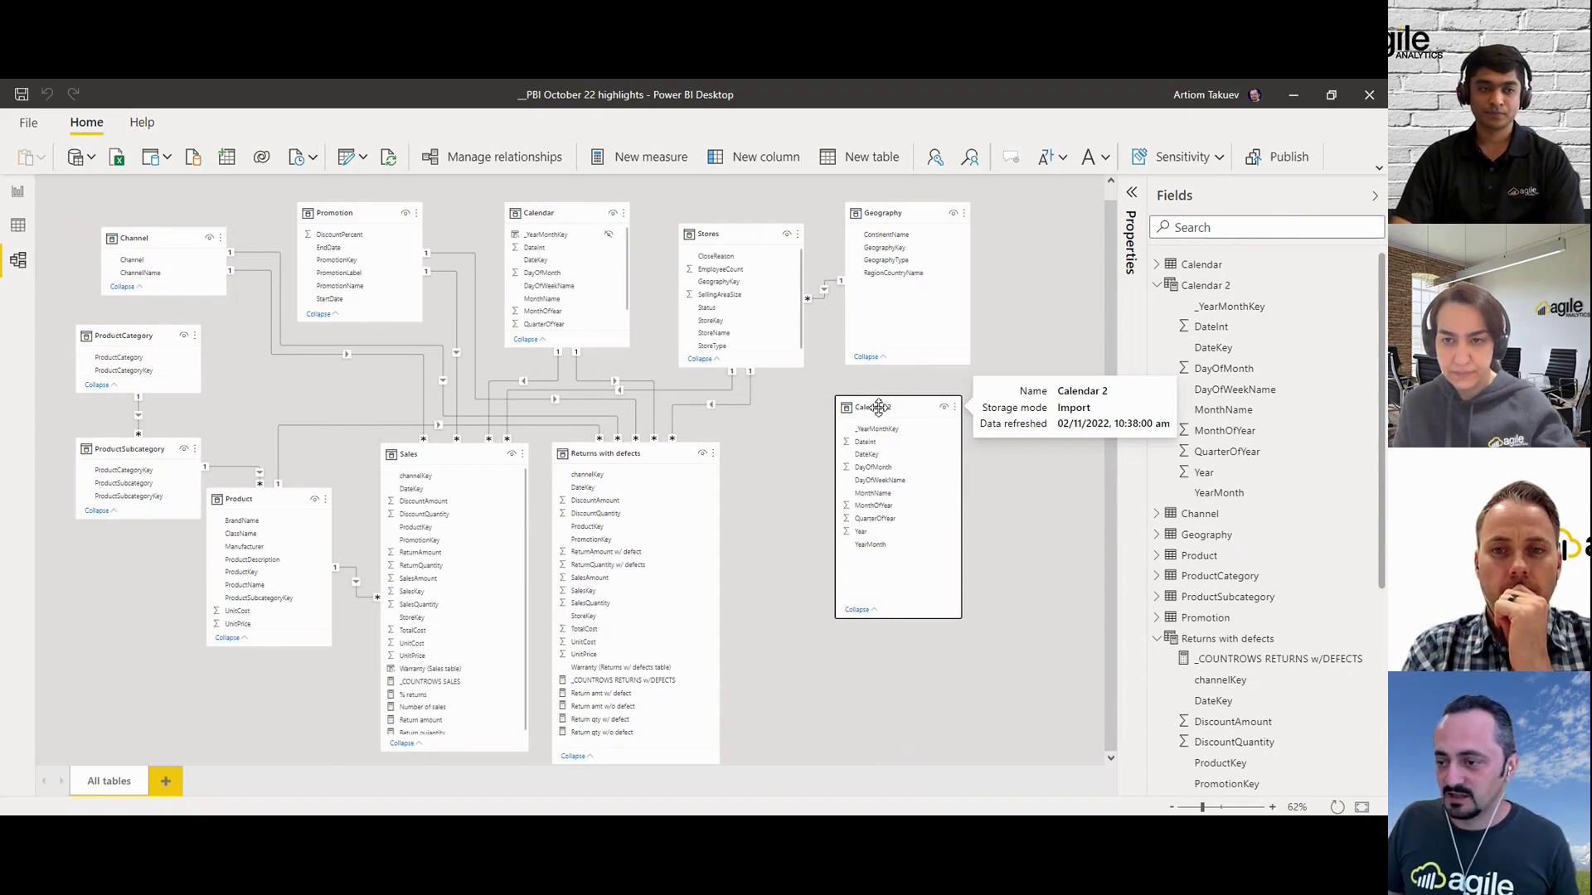
left_click_drag(879, 407, 847, 422)
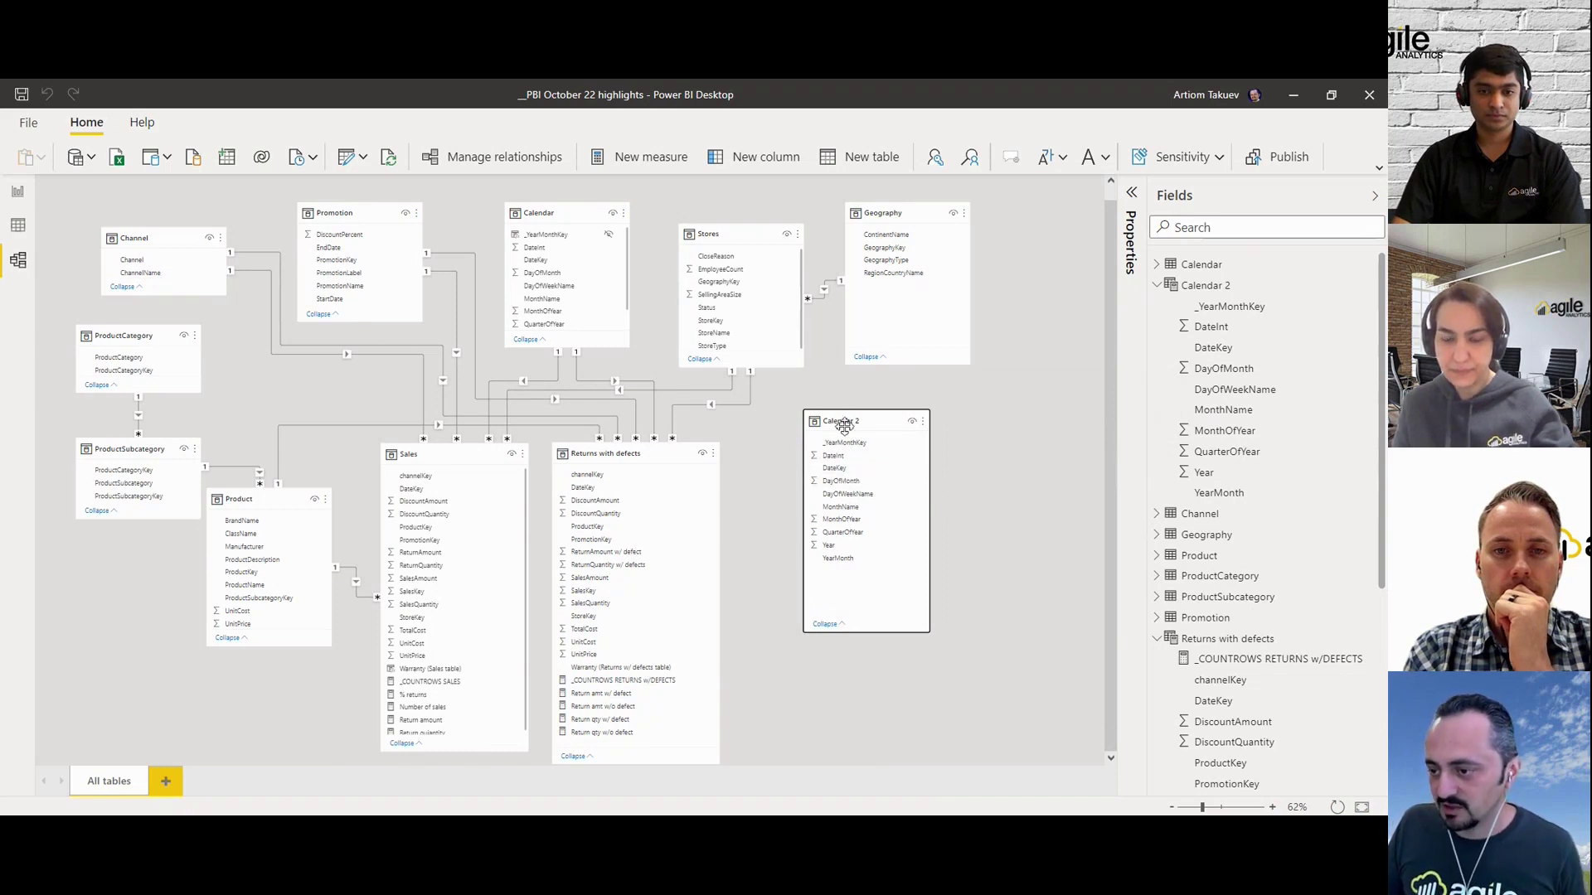
left_click_drag(839, 421, 606, 491)
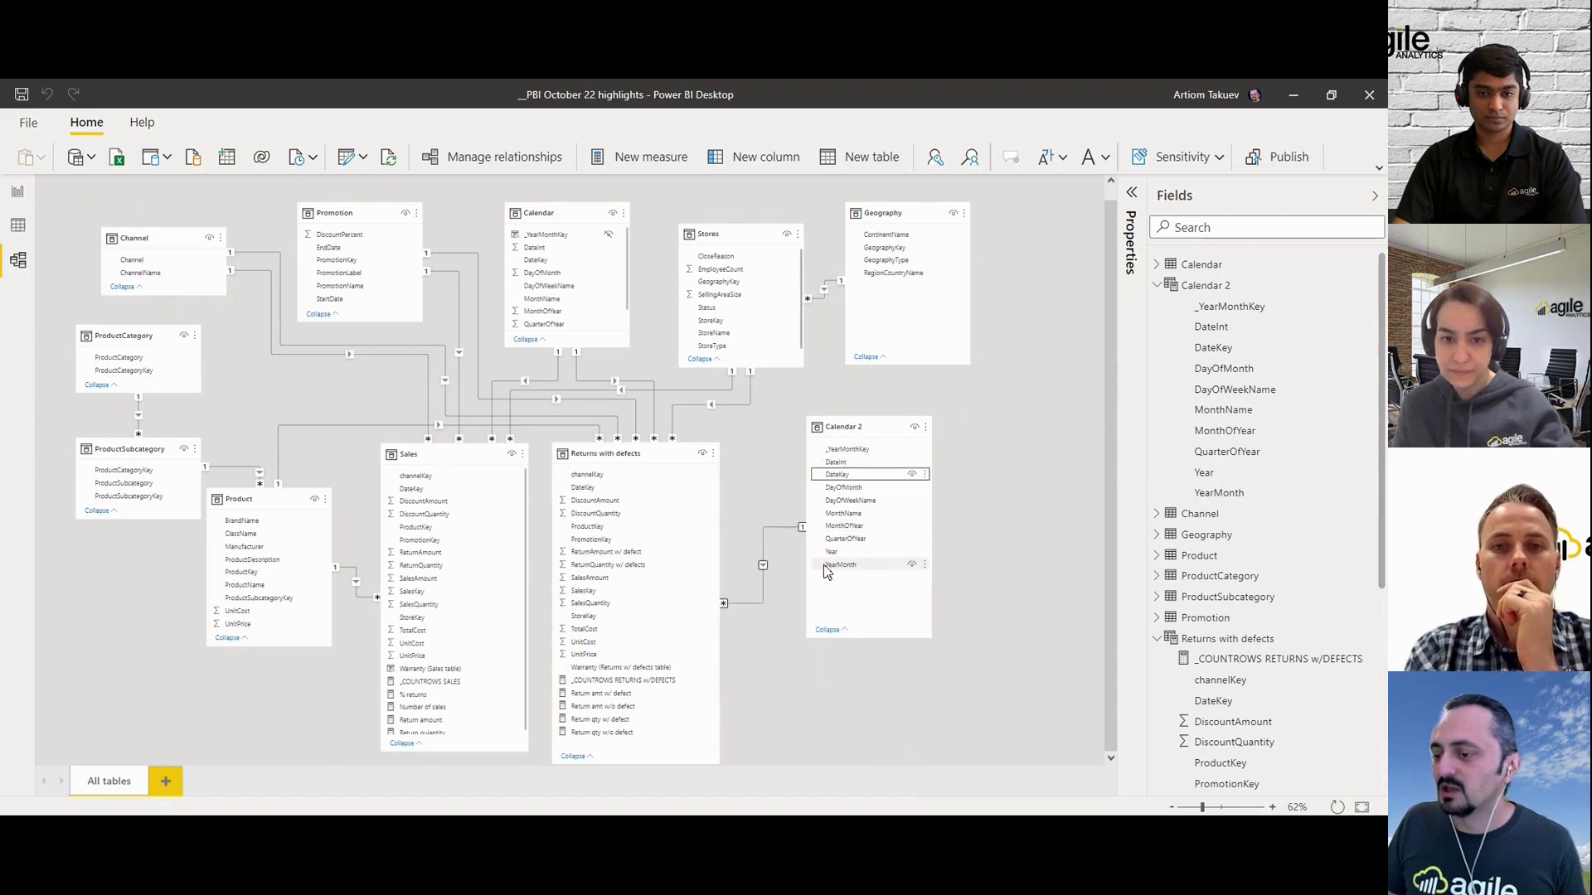
left_click_drag(846, 426, 859, 420)
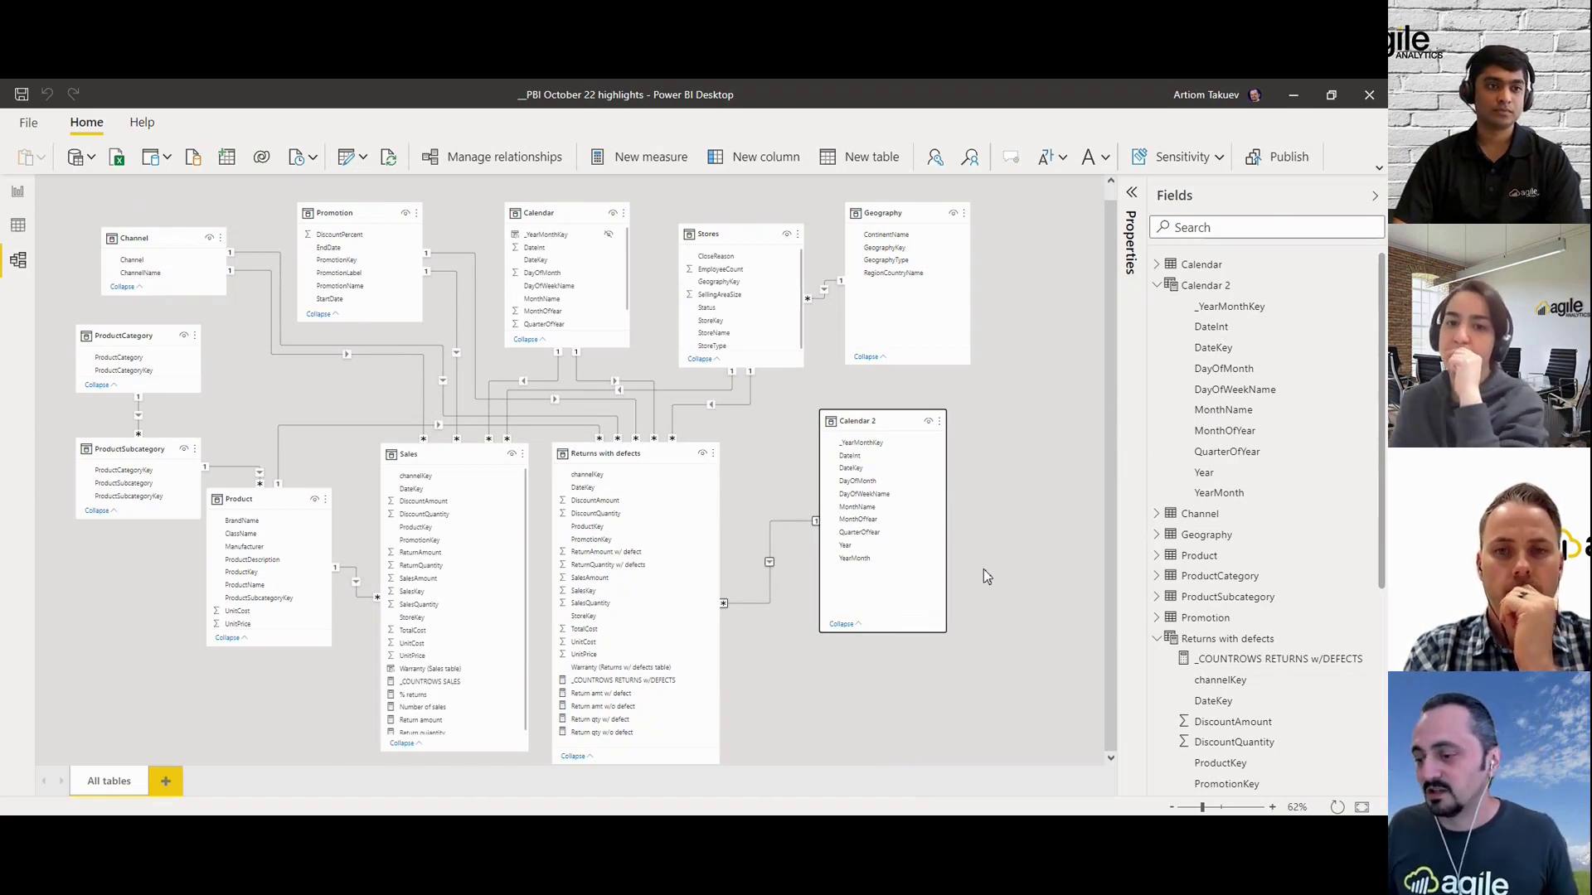
left_click_drag(900, 441, 893, 436)
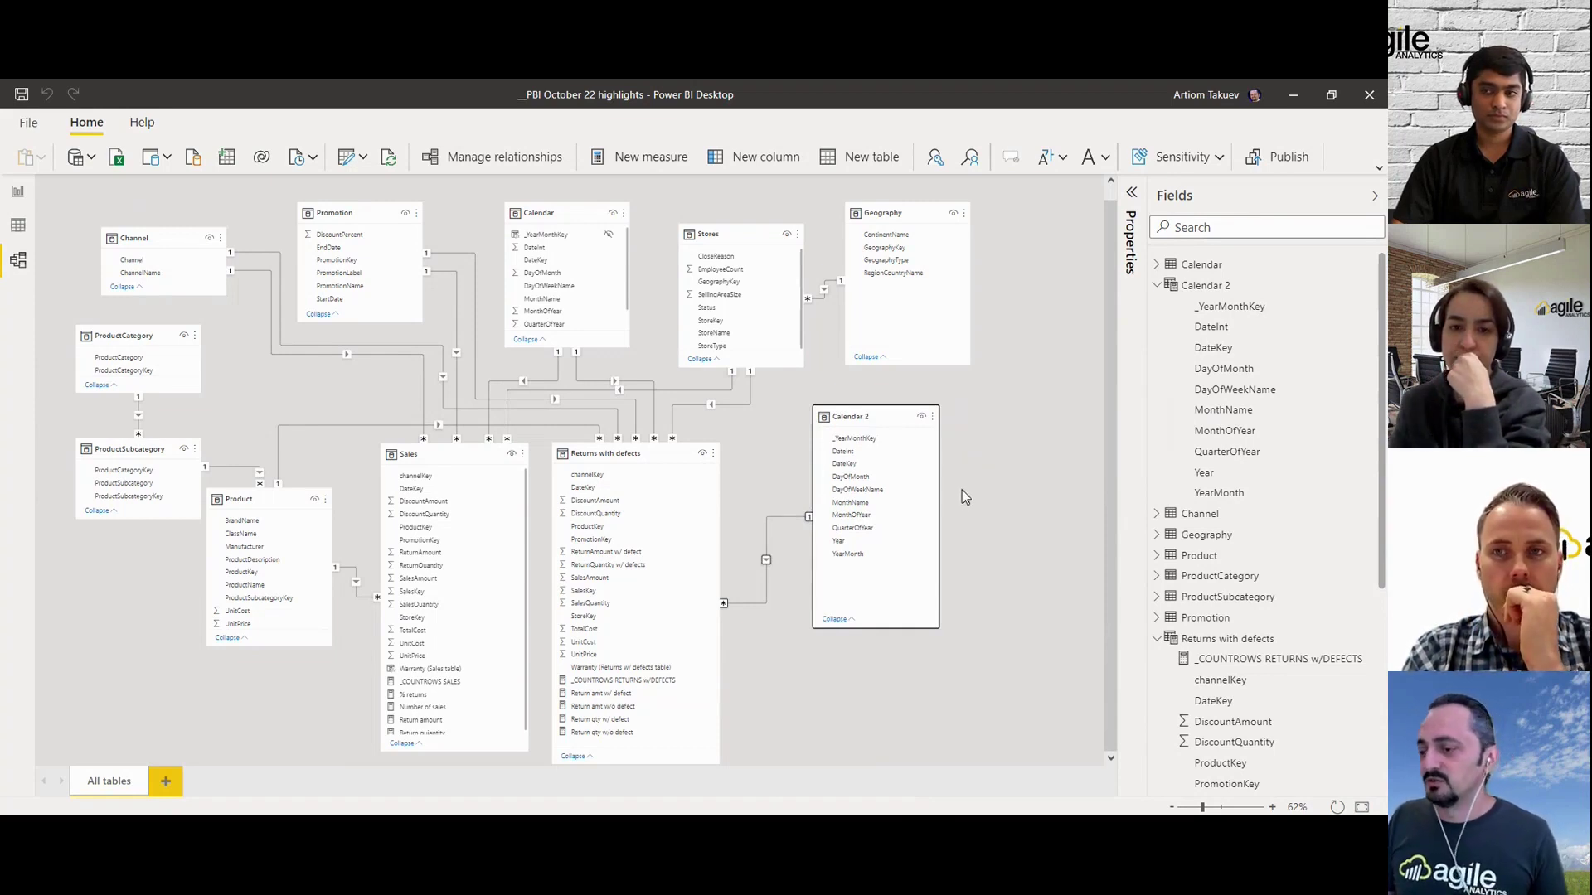
- Show the advanced properties of Calendar 2's Year column and review its Summarize by options, keeping None
left_click(853, 546)
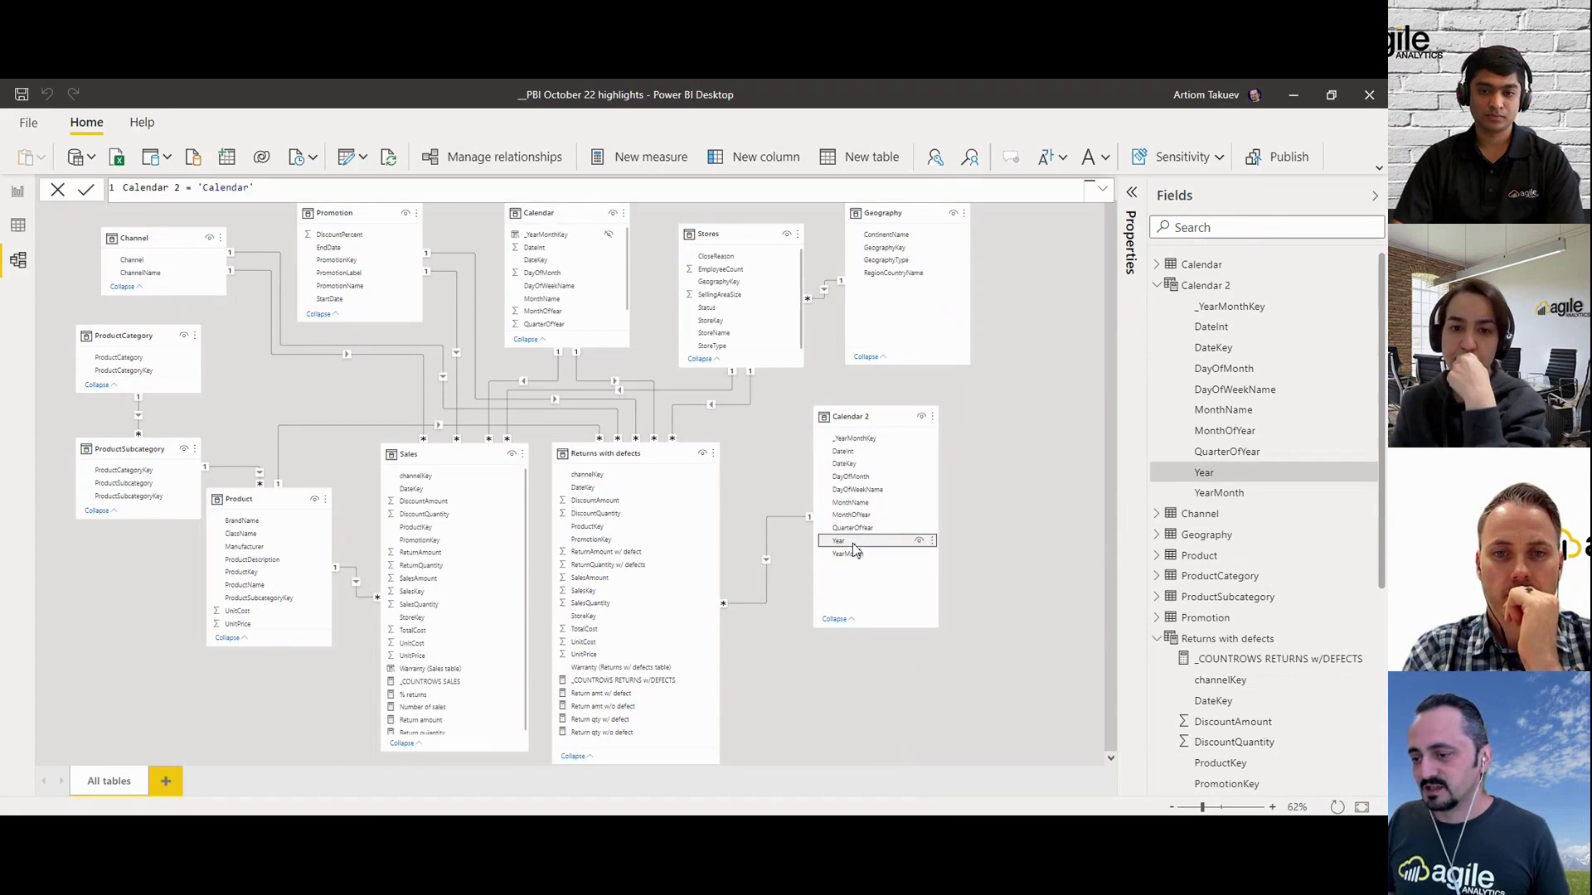
left_click(1133, 199)
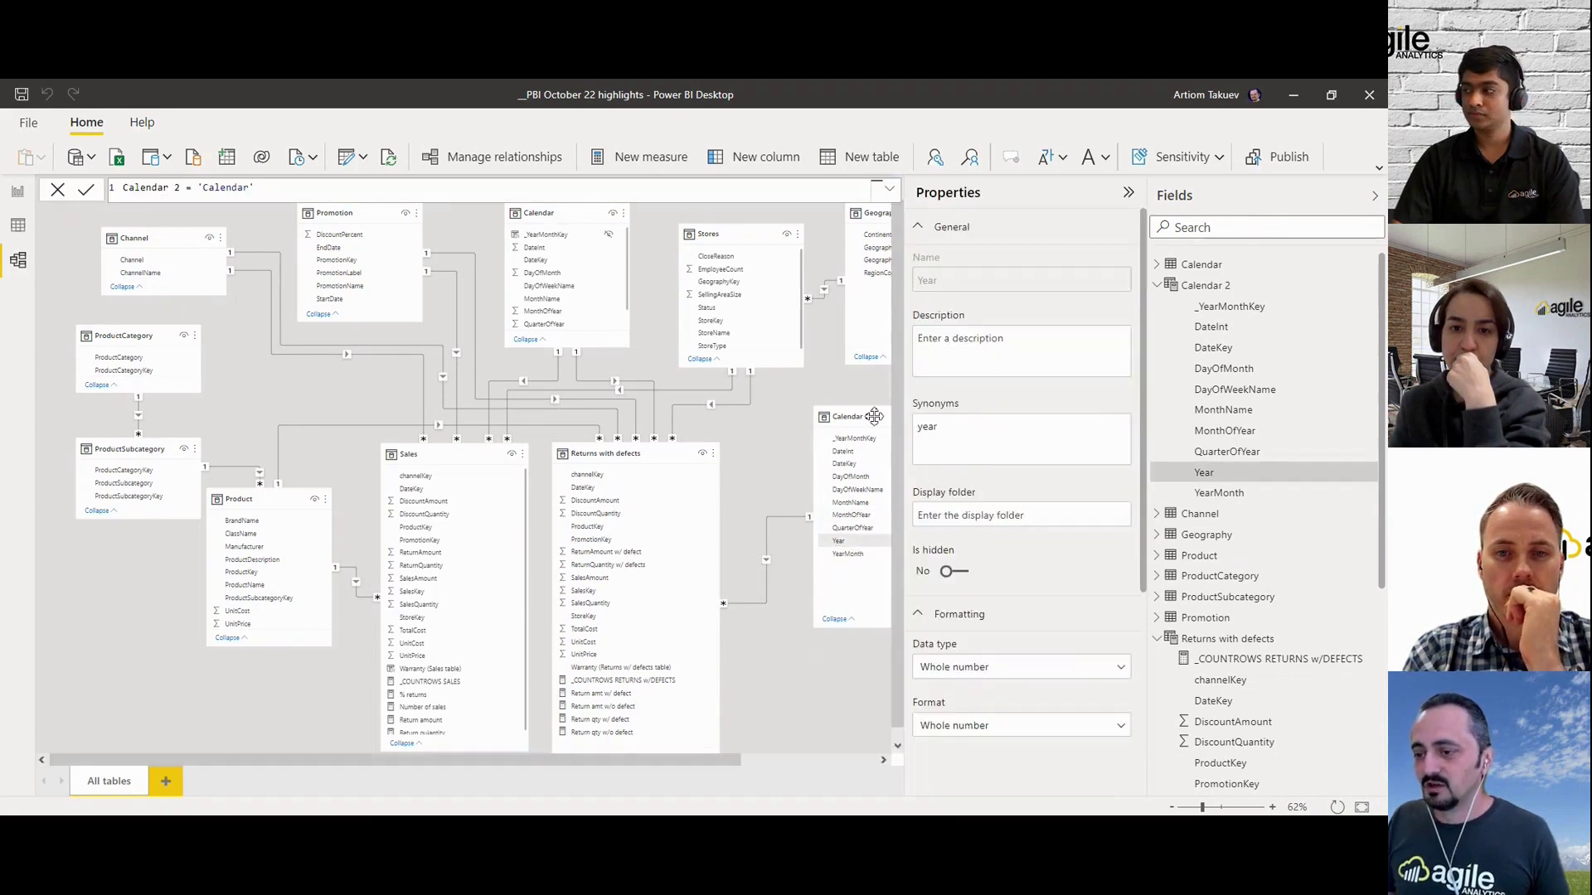
left_click_drag(874, 416, 827, 459)
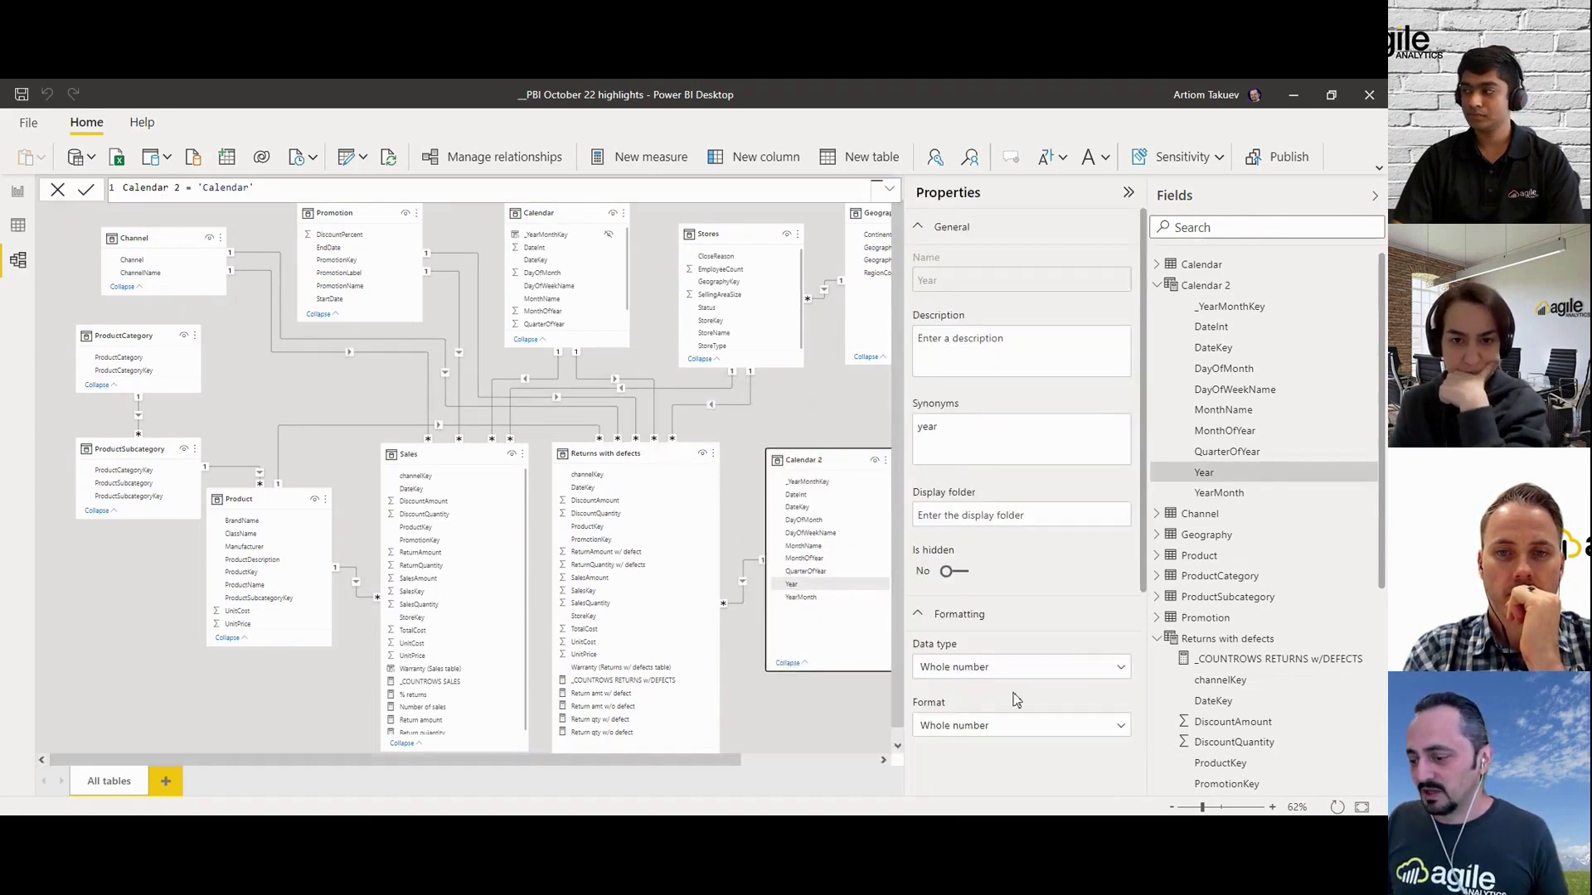
scroll(1045, 690, "down", 3)
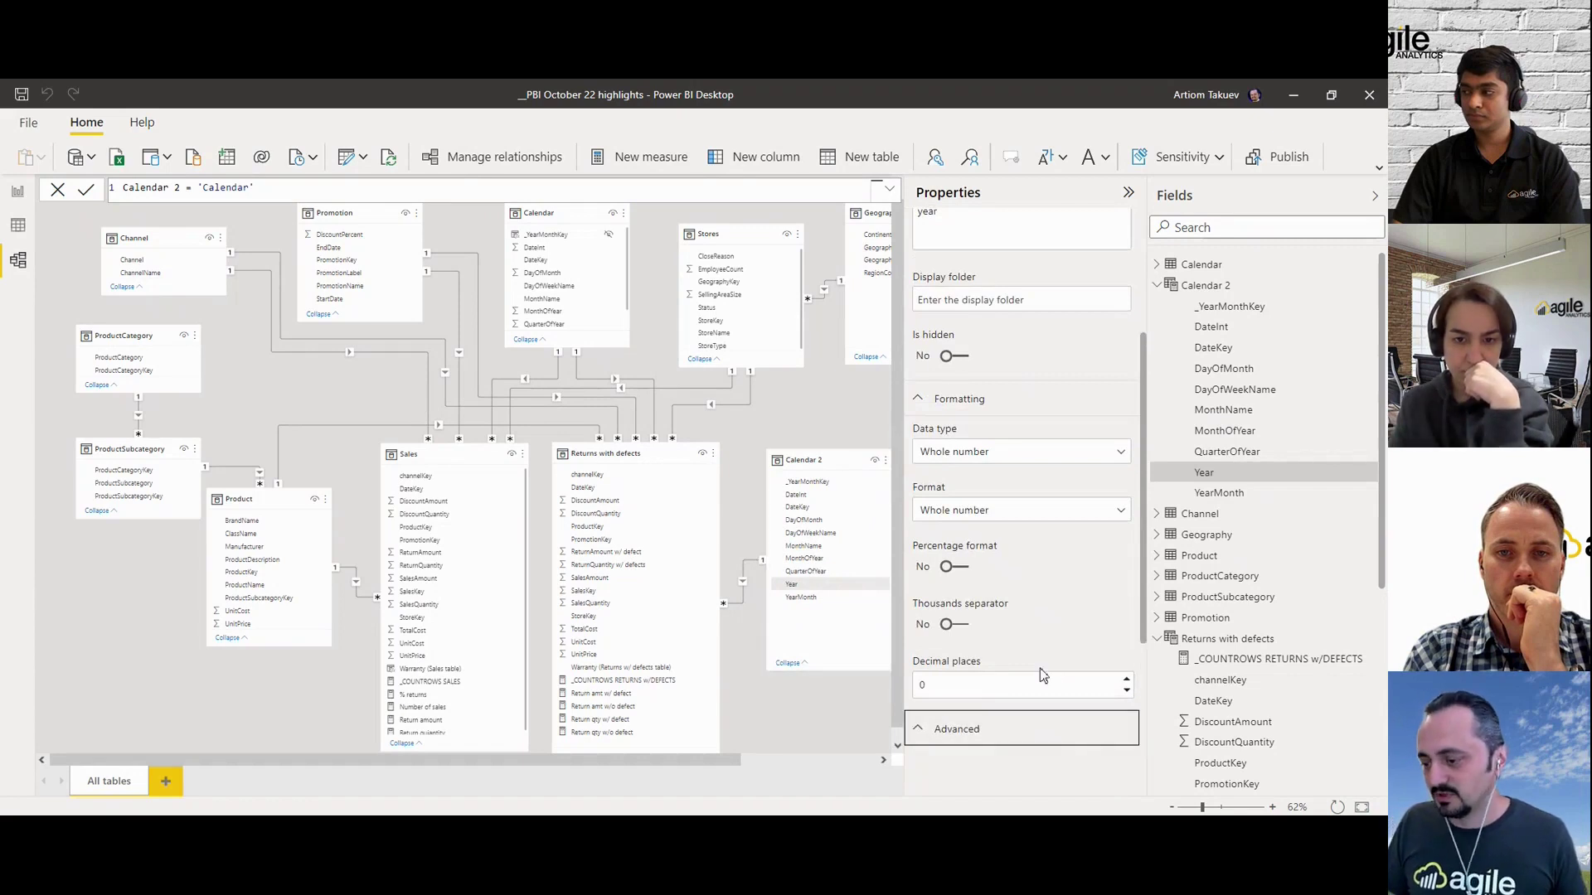
left_click(957, 728)
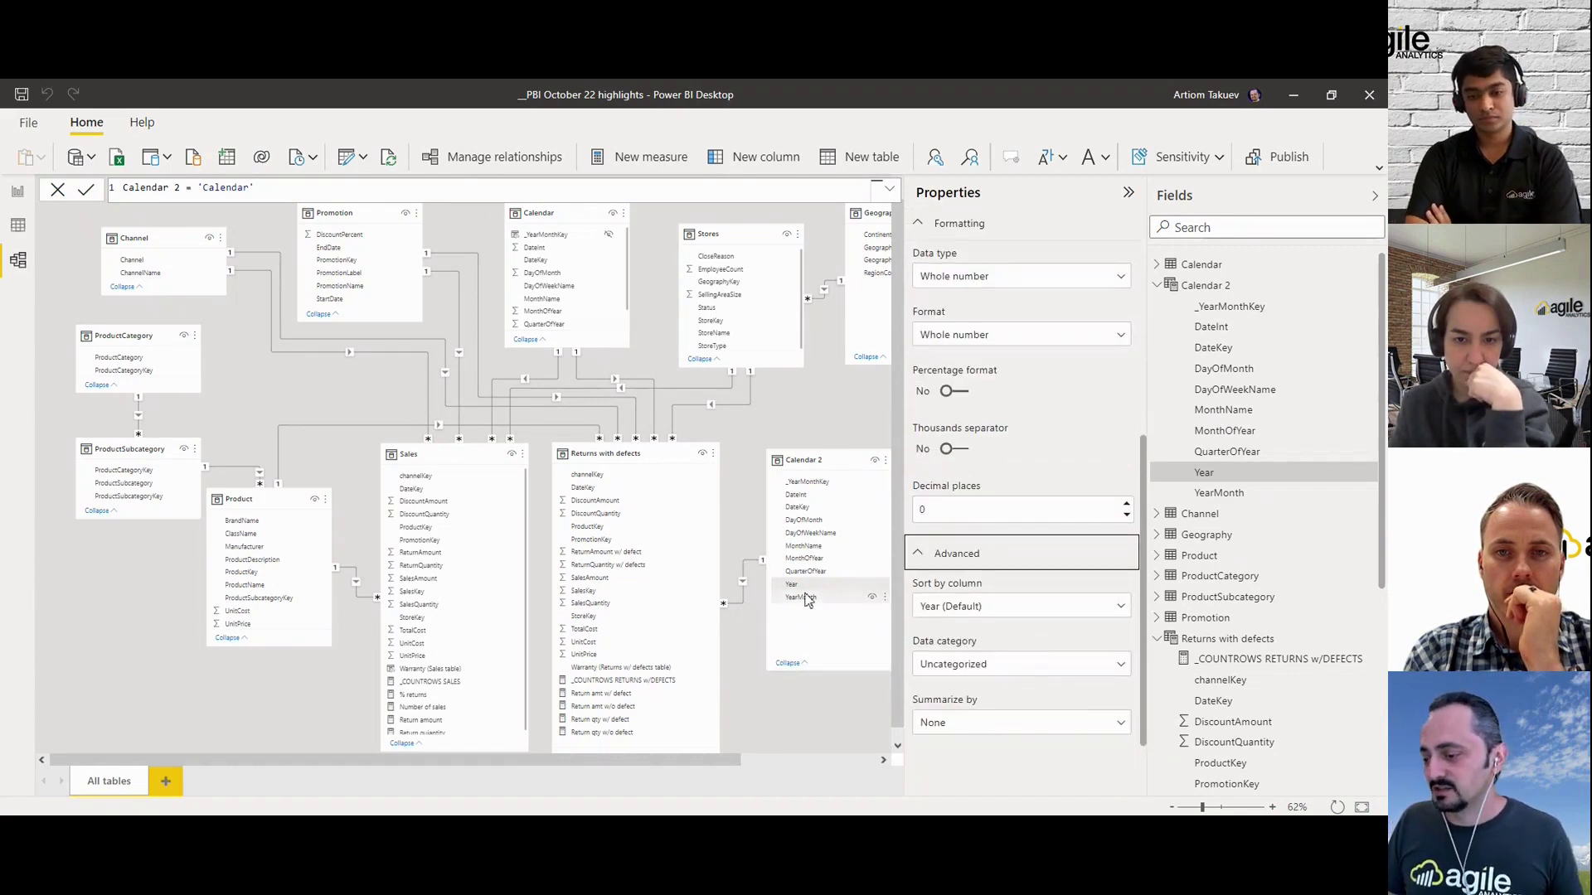
left_click(1003, 724)
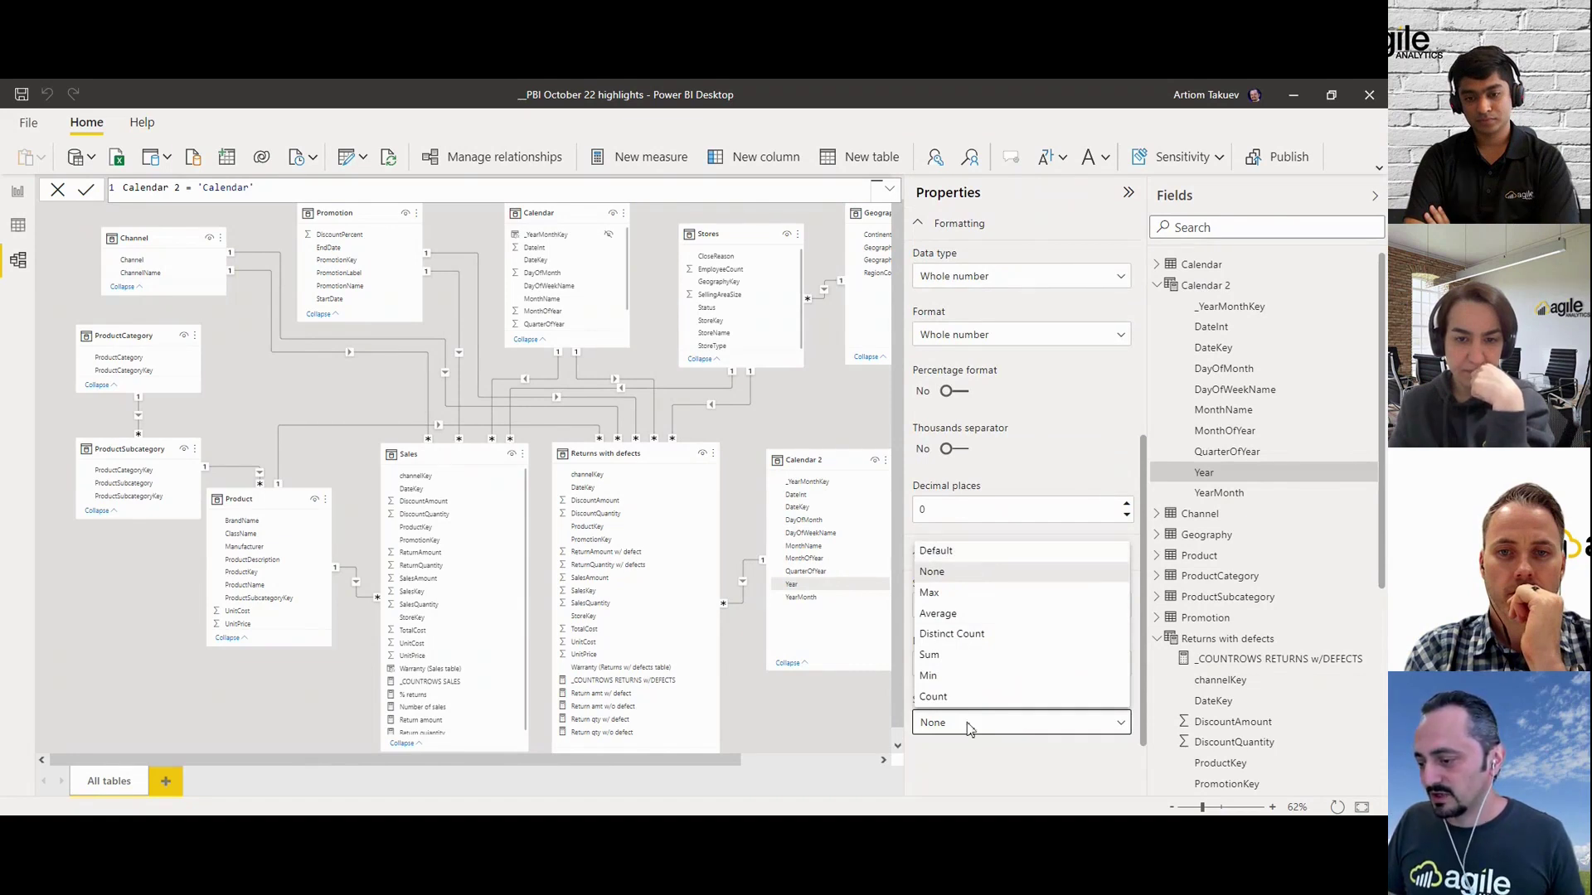
left_click(958, 594)
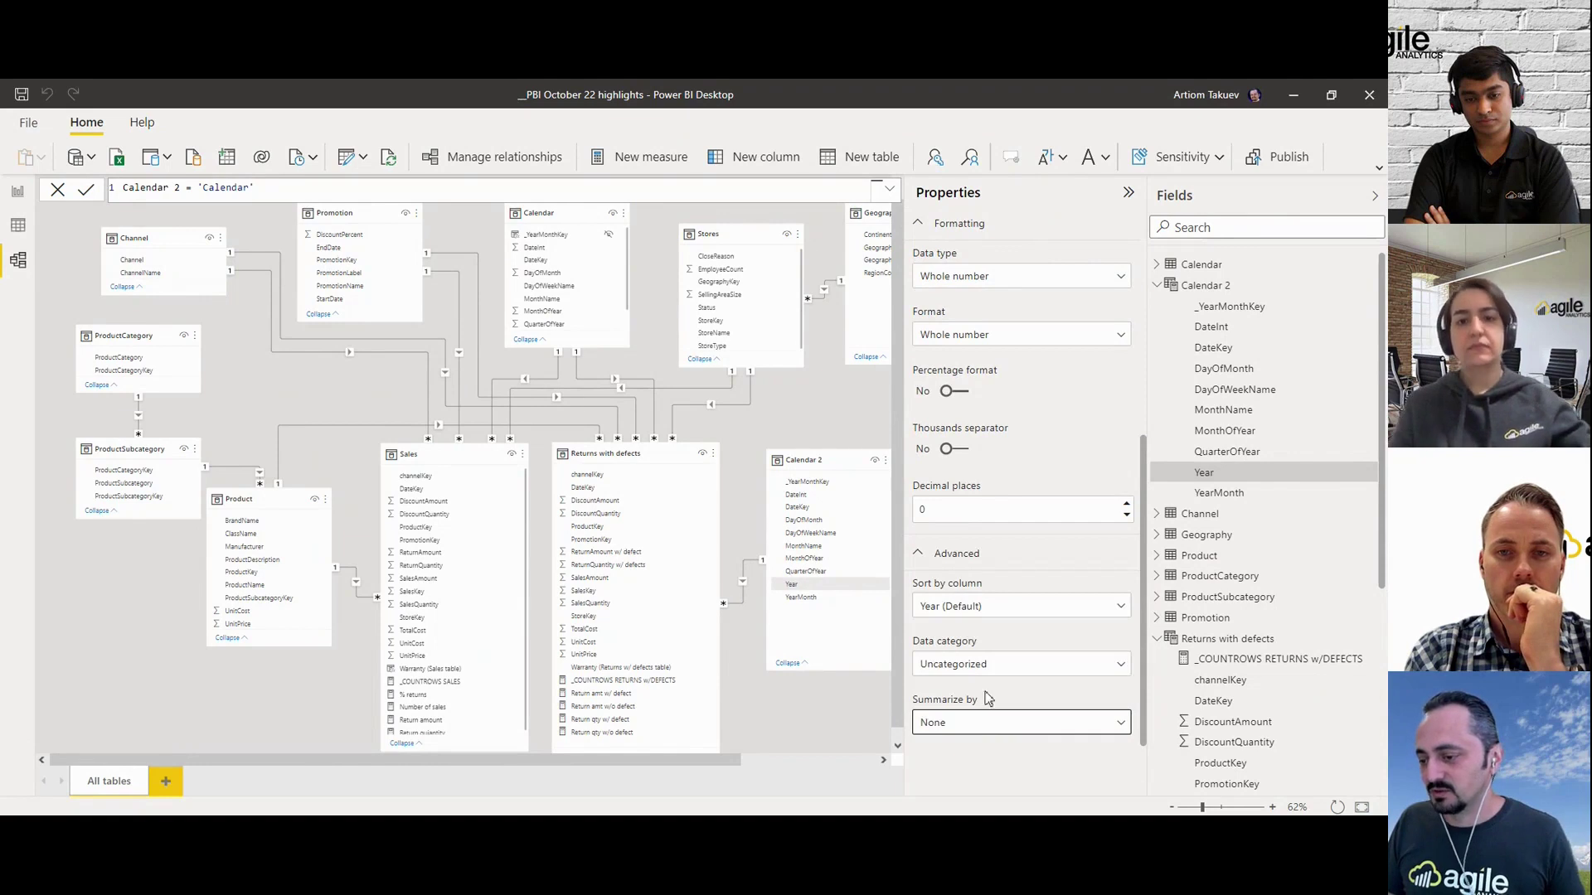
- Switch the Year column's Summarize by option to Max, return it to None, and collapse the properties
left_click(995, 725)
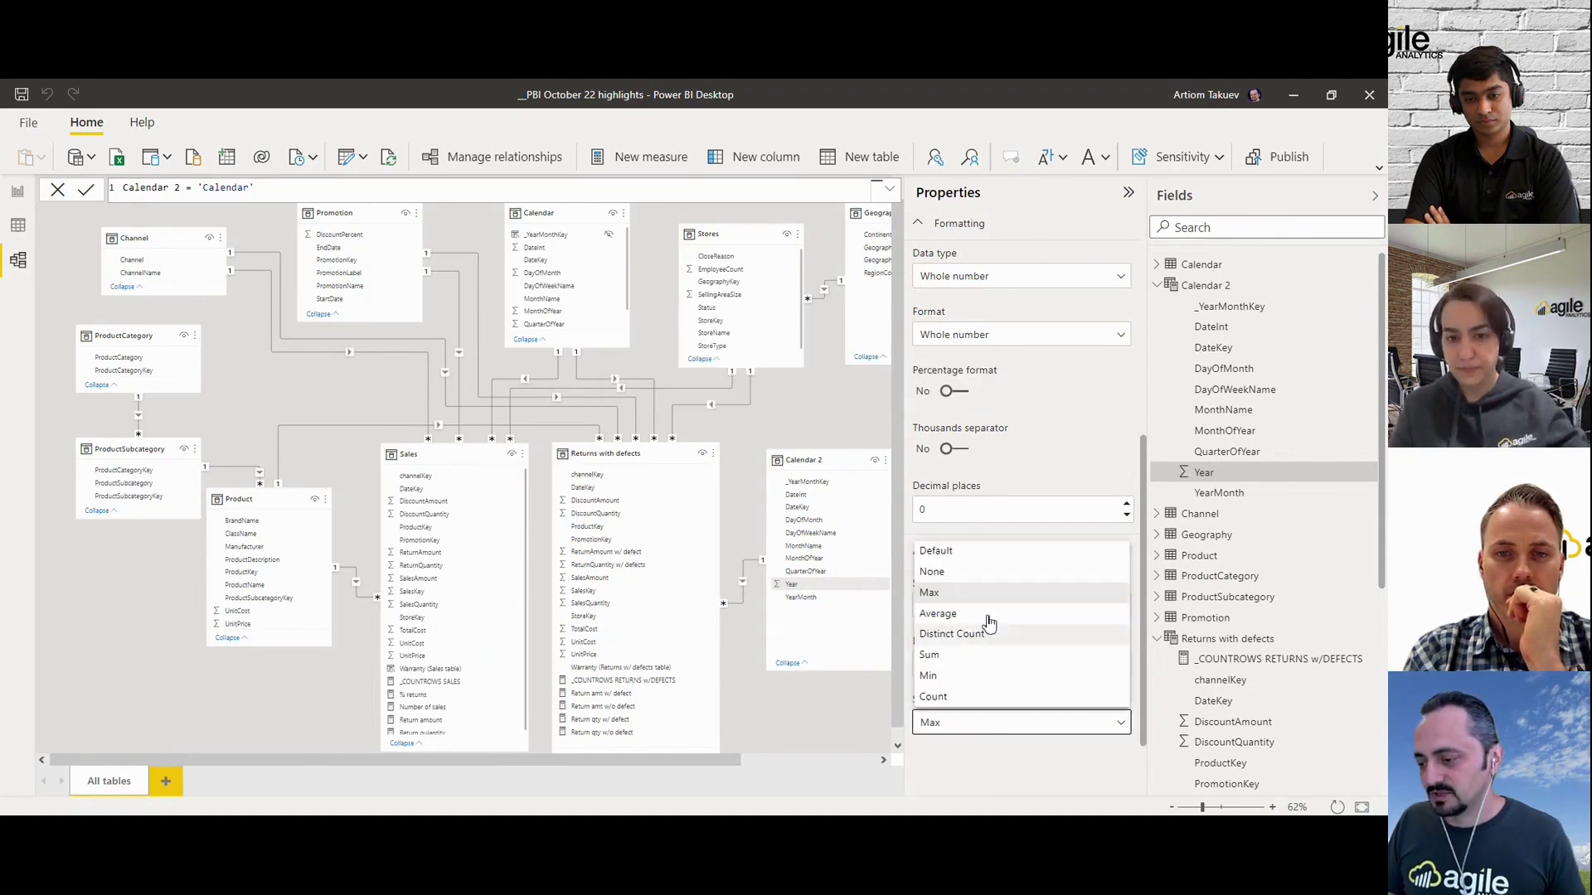
left_click(970, 572)
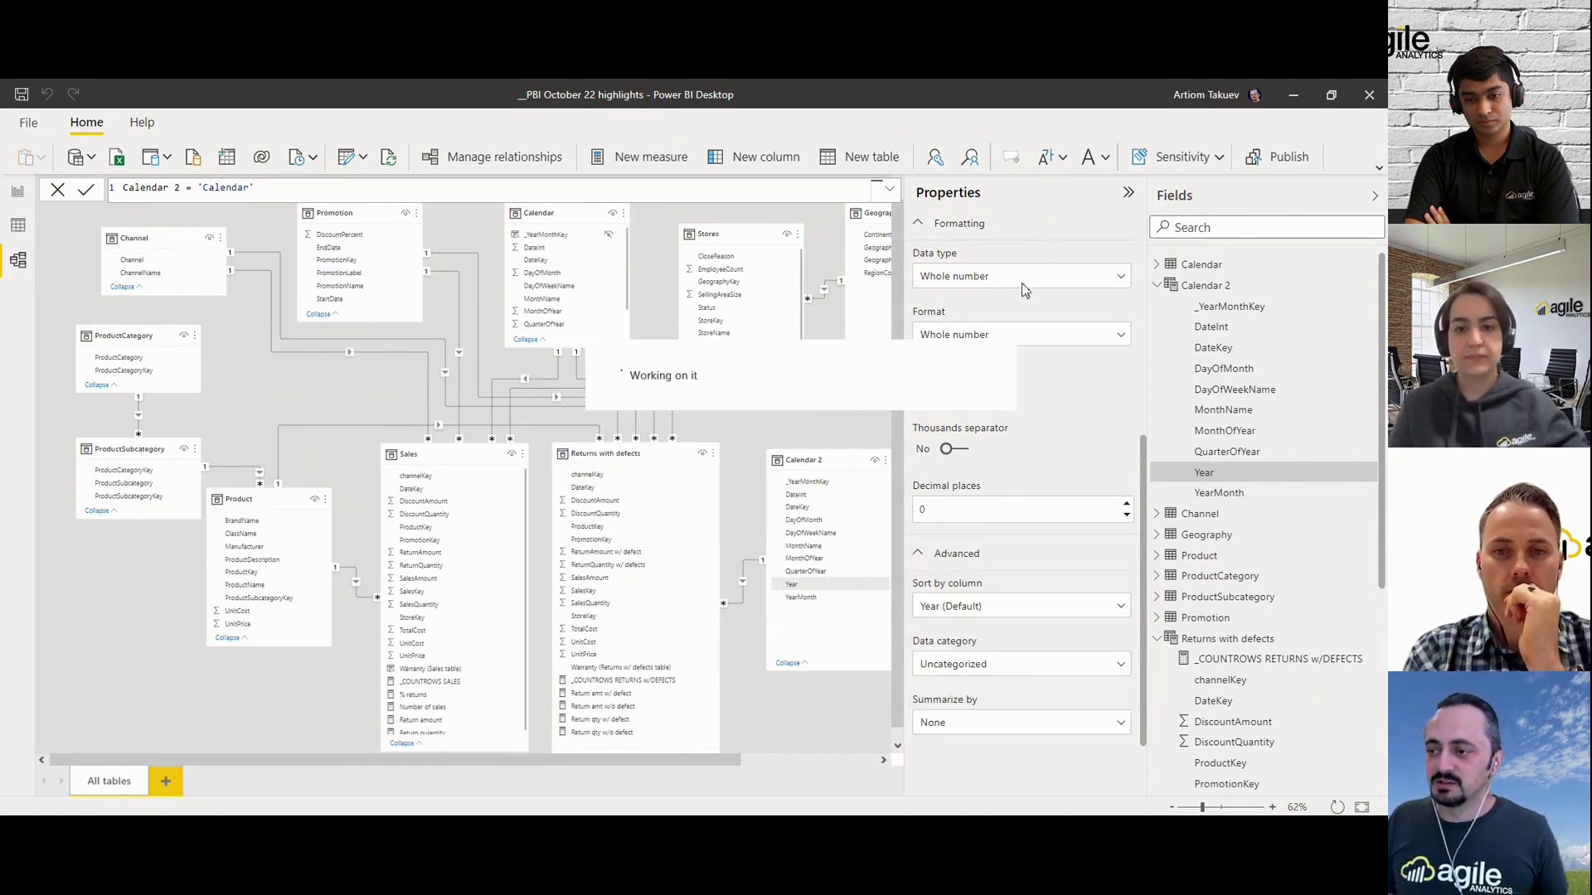
left_click(1128, 192)
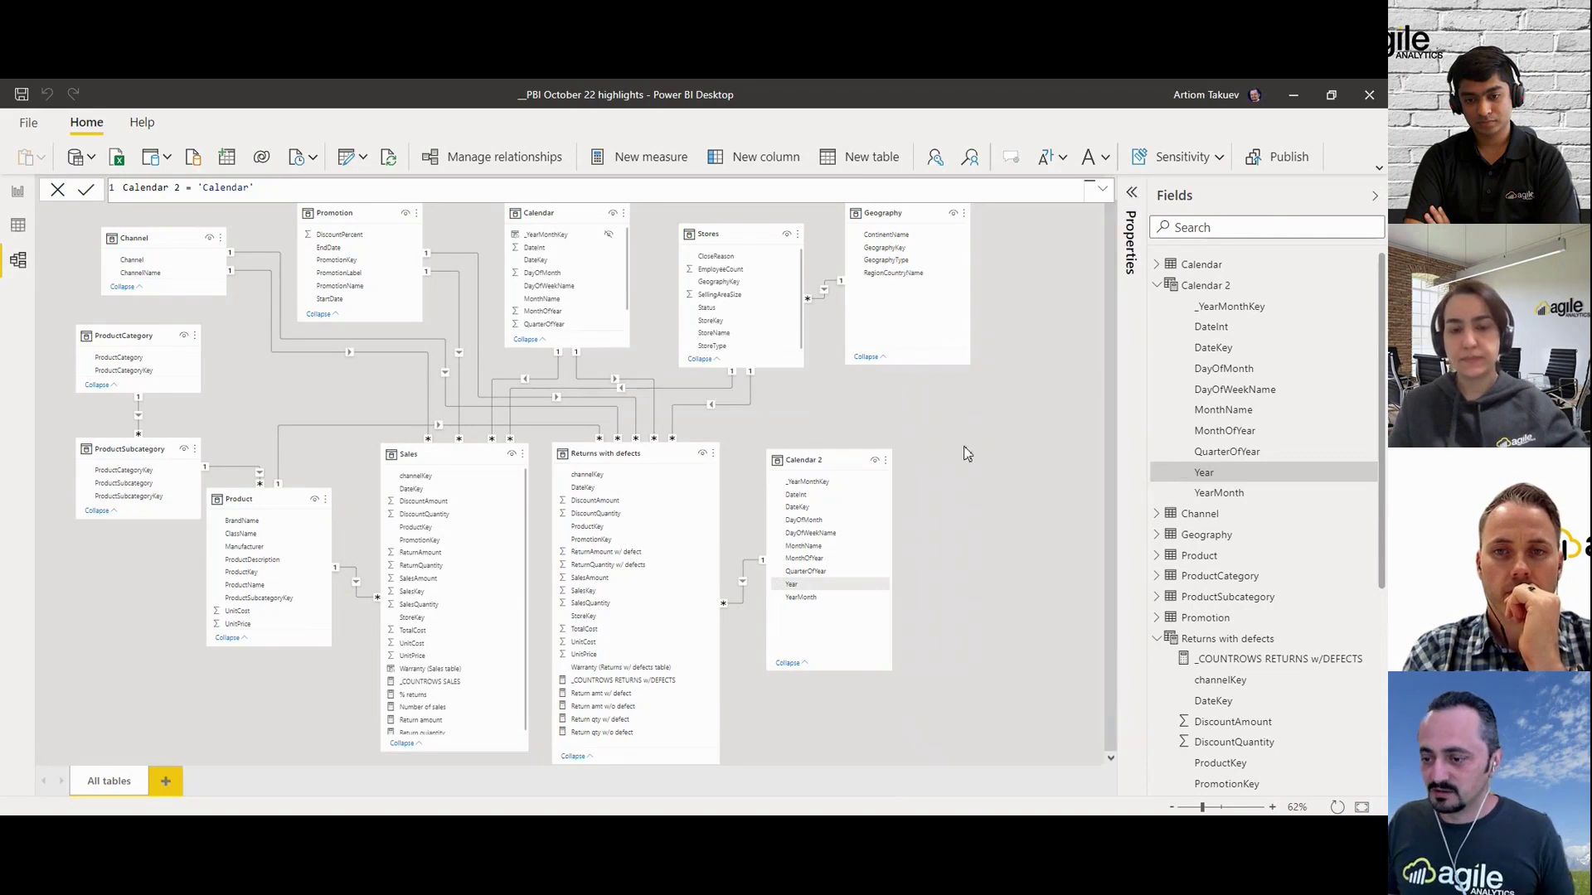
- Delete the relationship between Stores and Geography and the StoreKey relationship between Stores and Returns with defects
left_click_drag(1011, 498, 1011, 509)
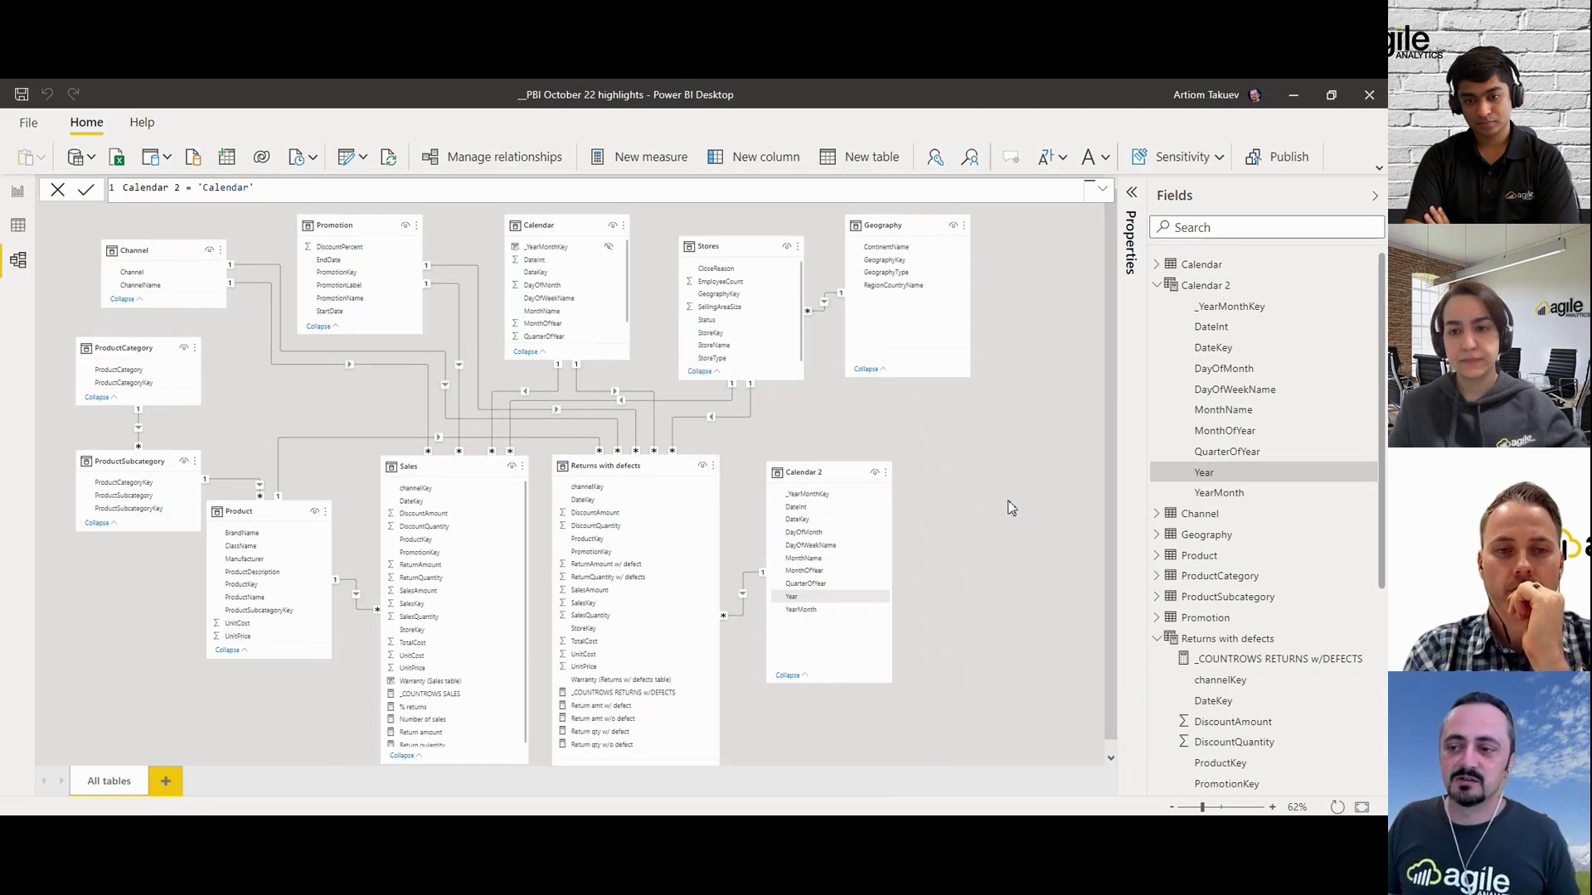
left_click(834, 347)
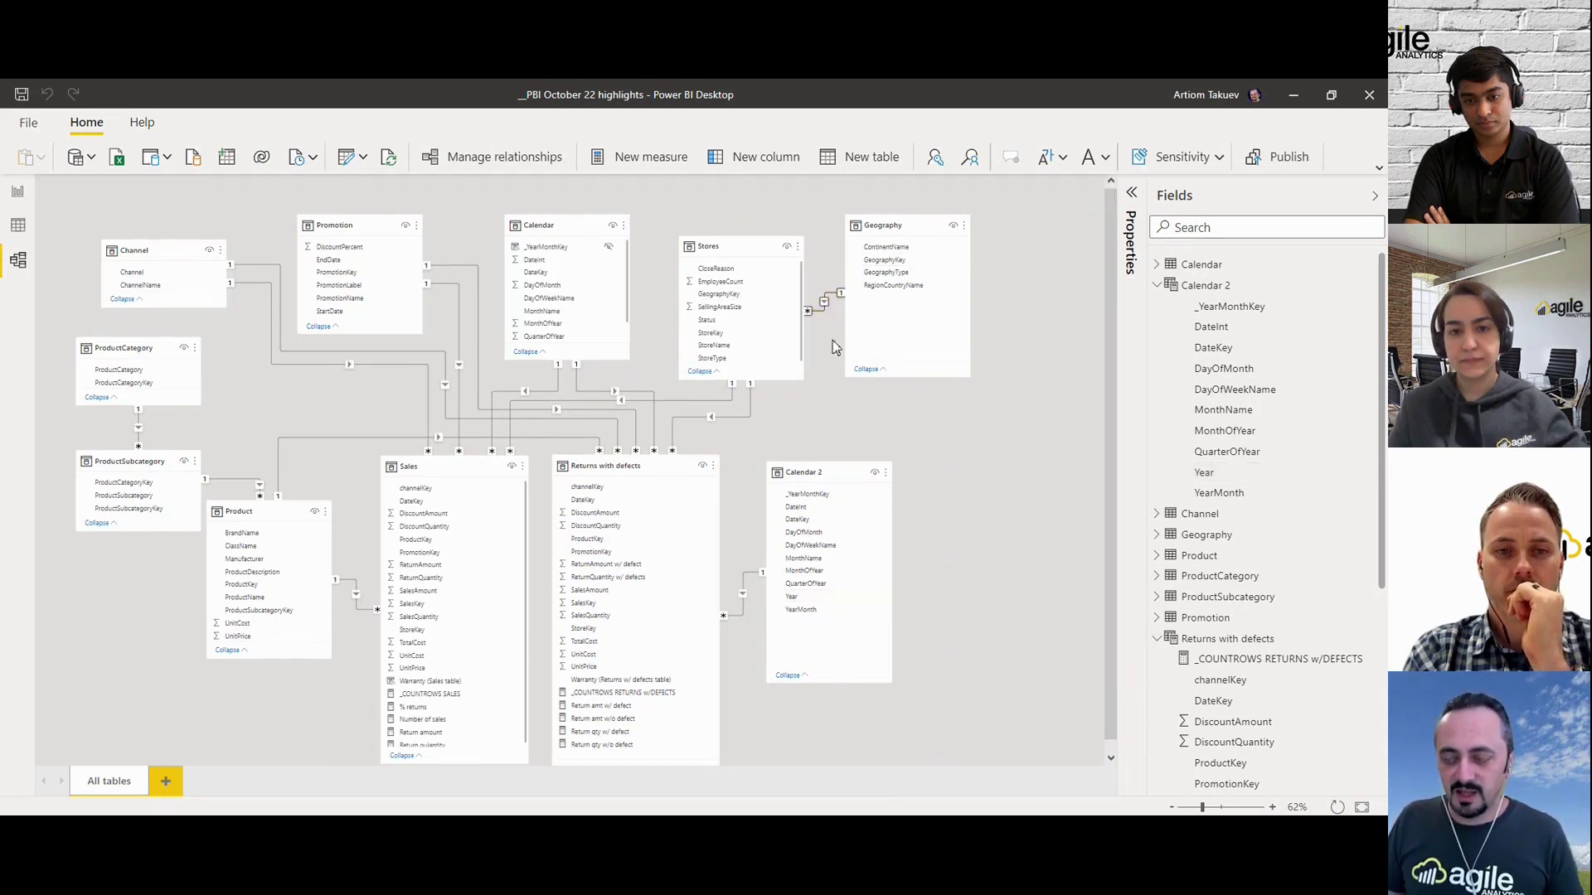
key("Delete")
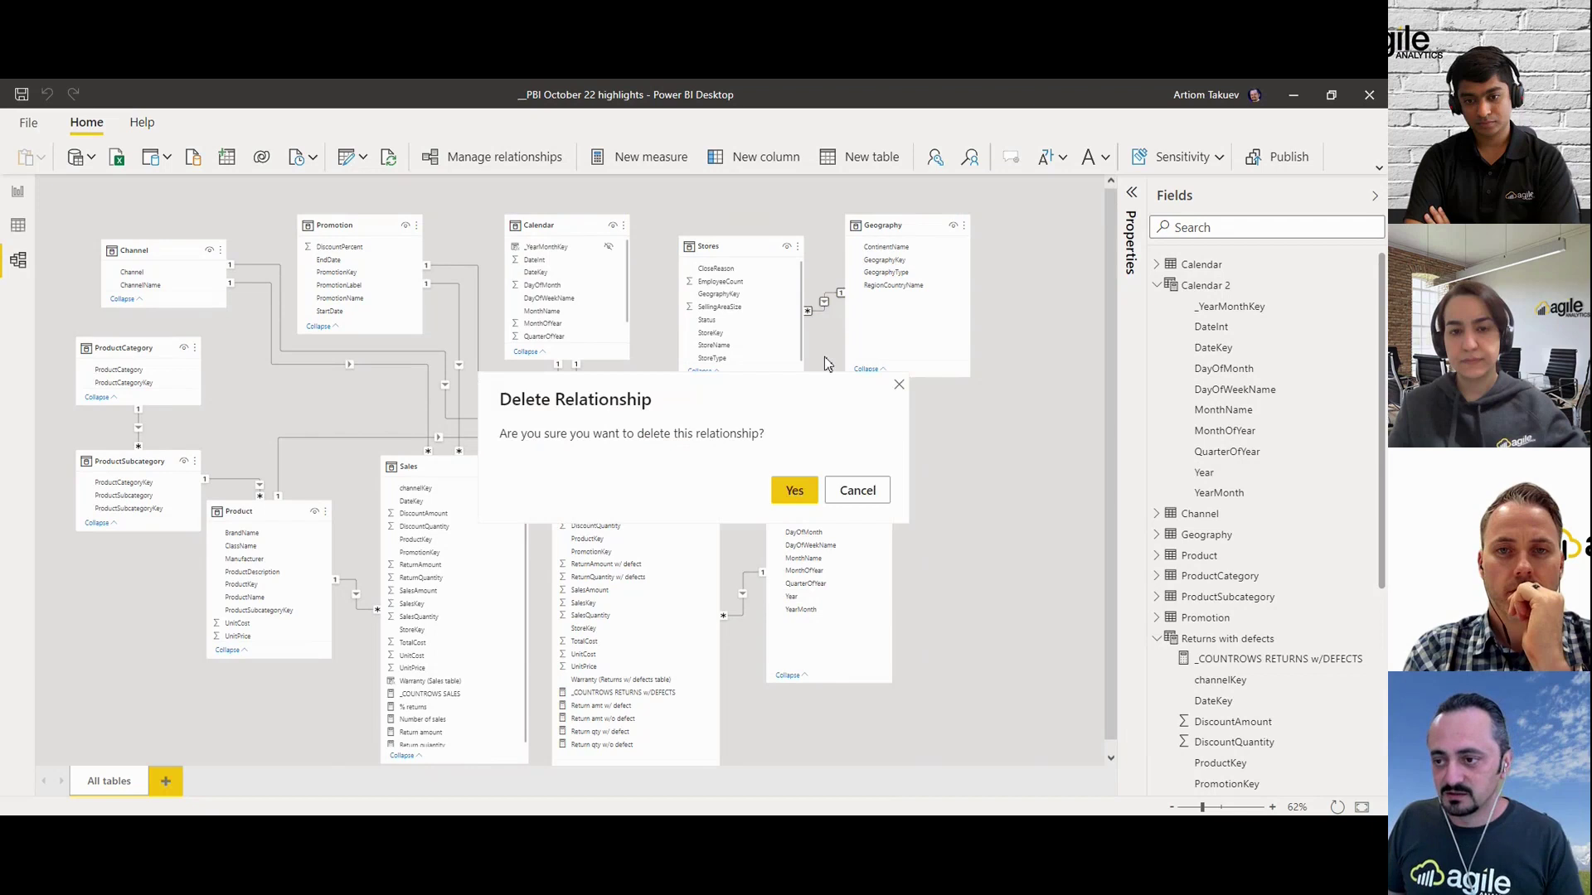
left_click(814, 477)
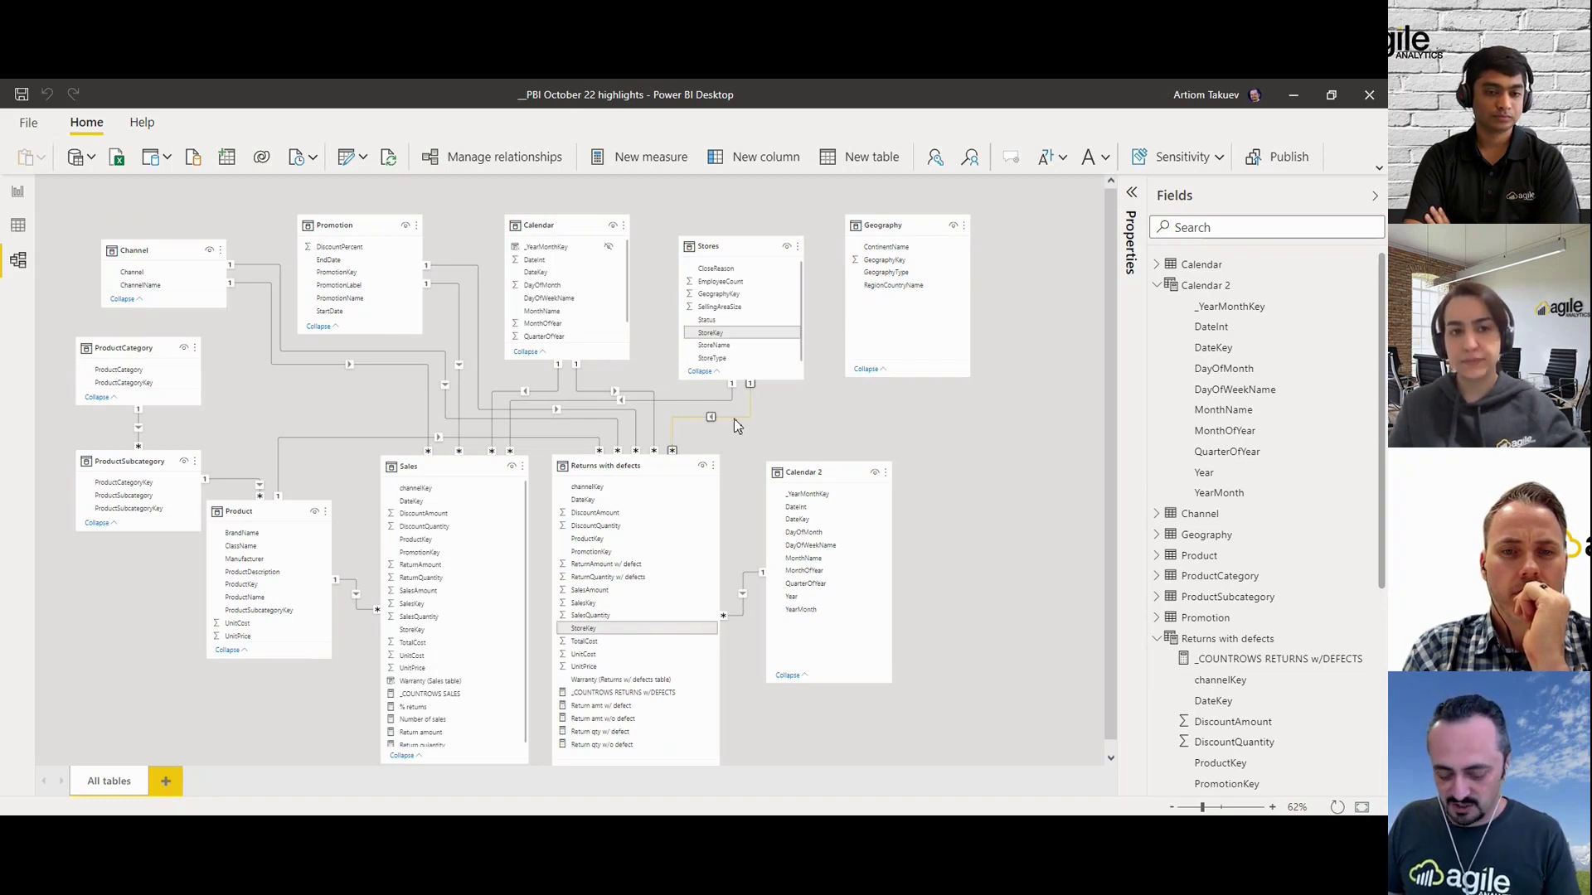
key("Delete")
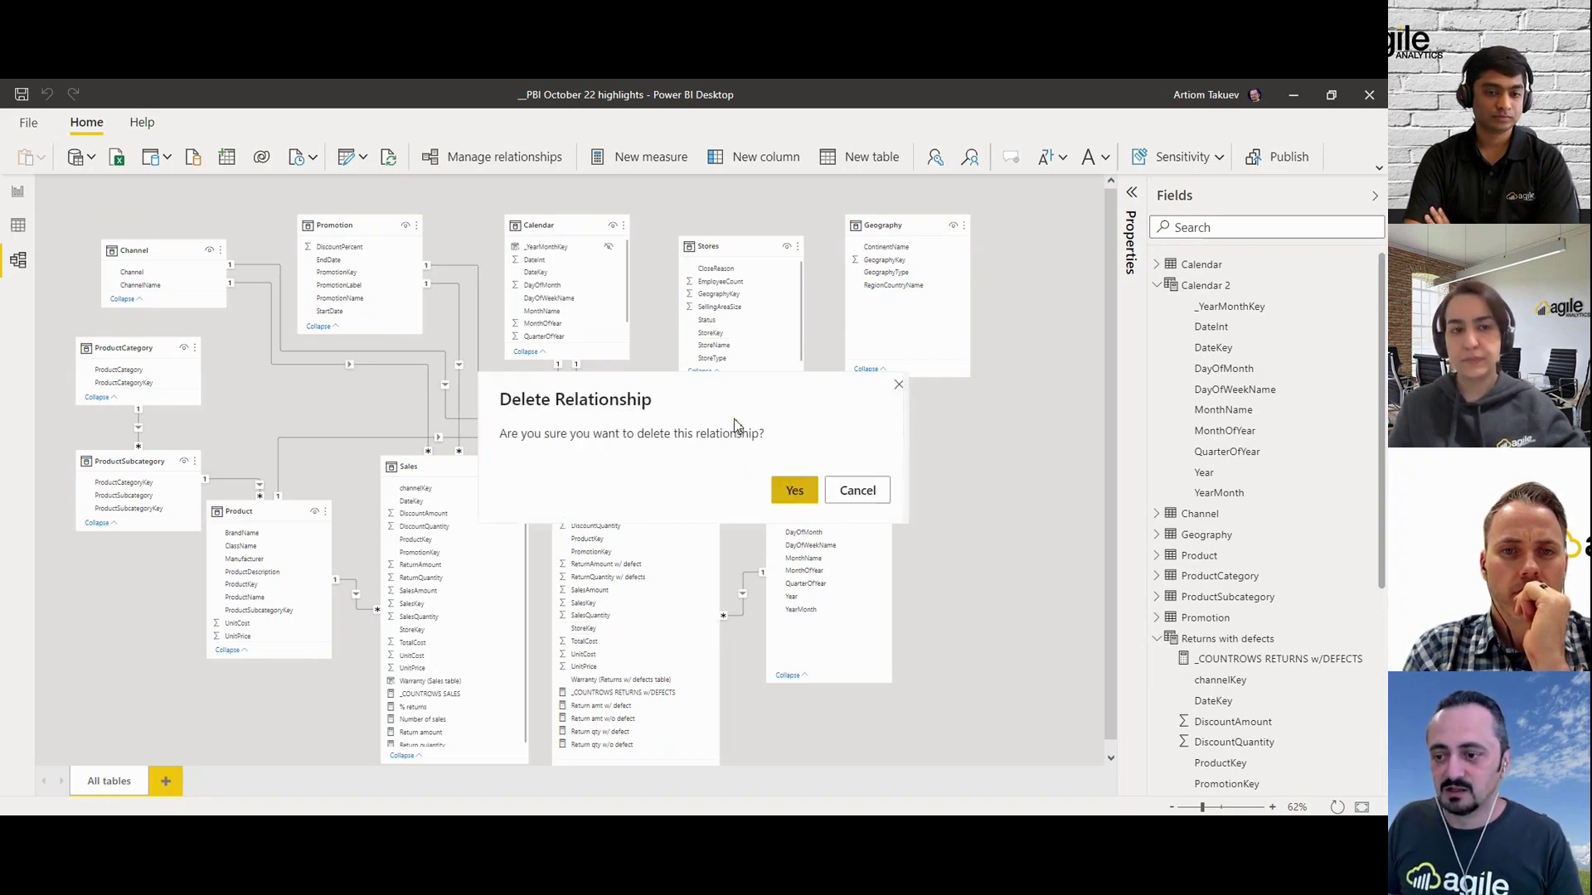
left_click(794, 490)
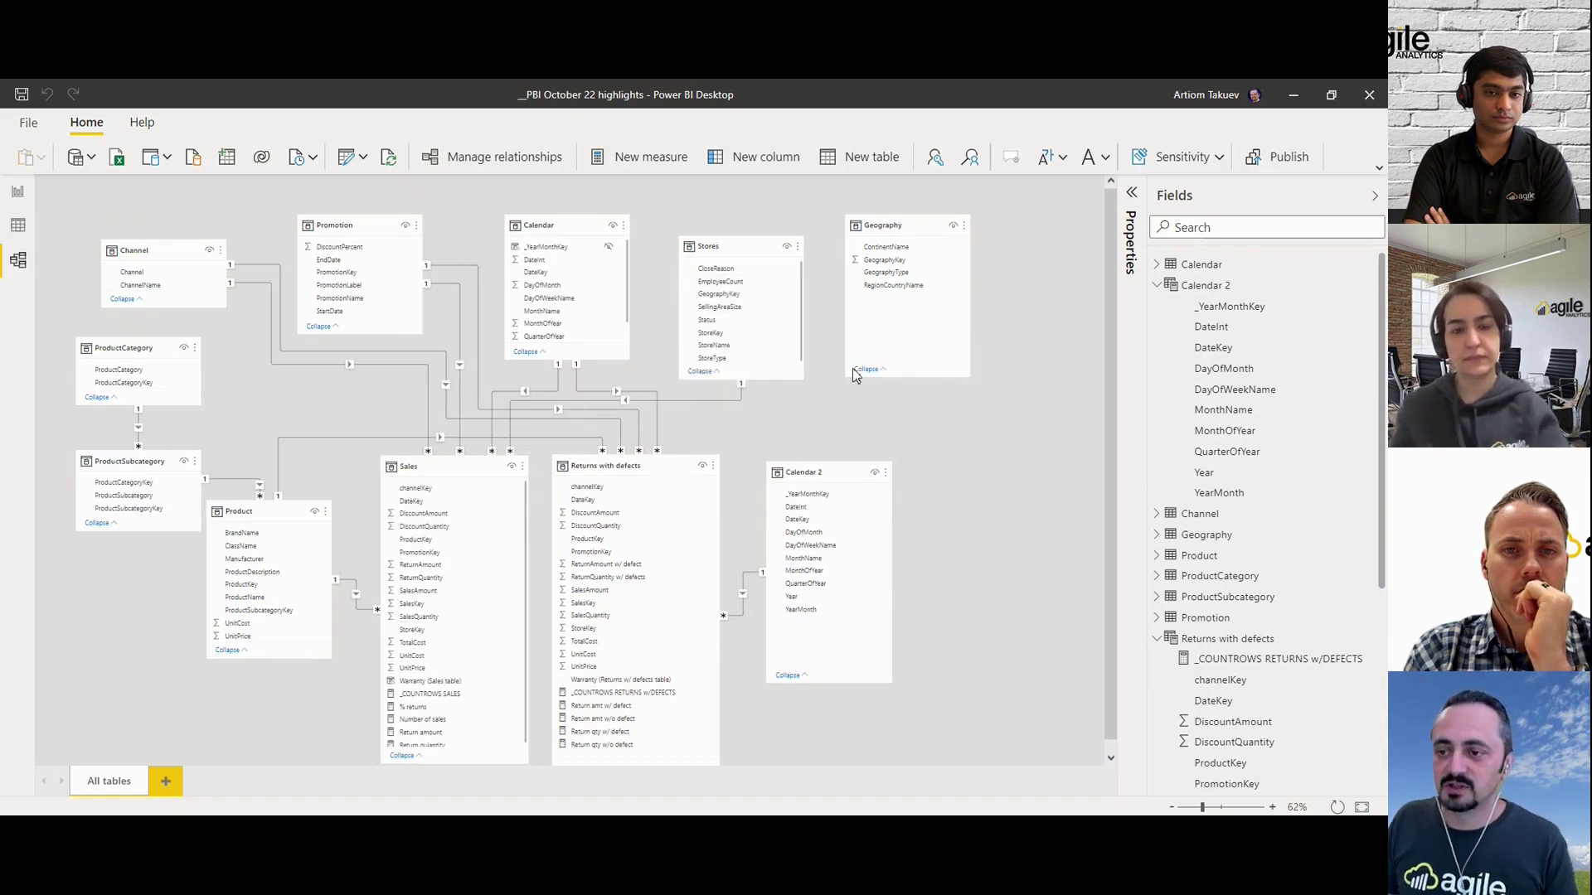
- Create a relationship from GeographyKey in the Geography table to GeographyKey in the Stores table
left_click(880, 262)
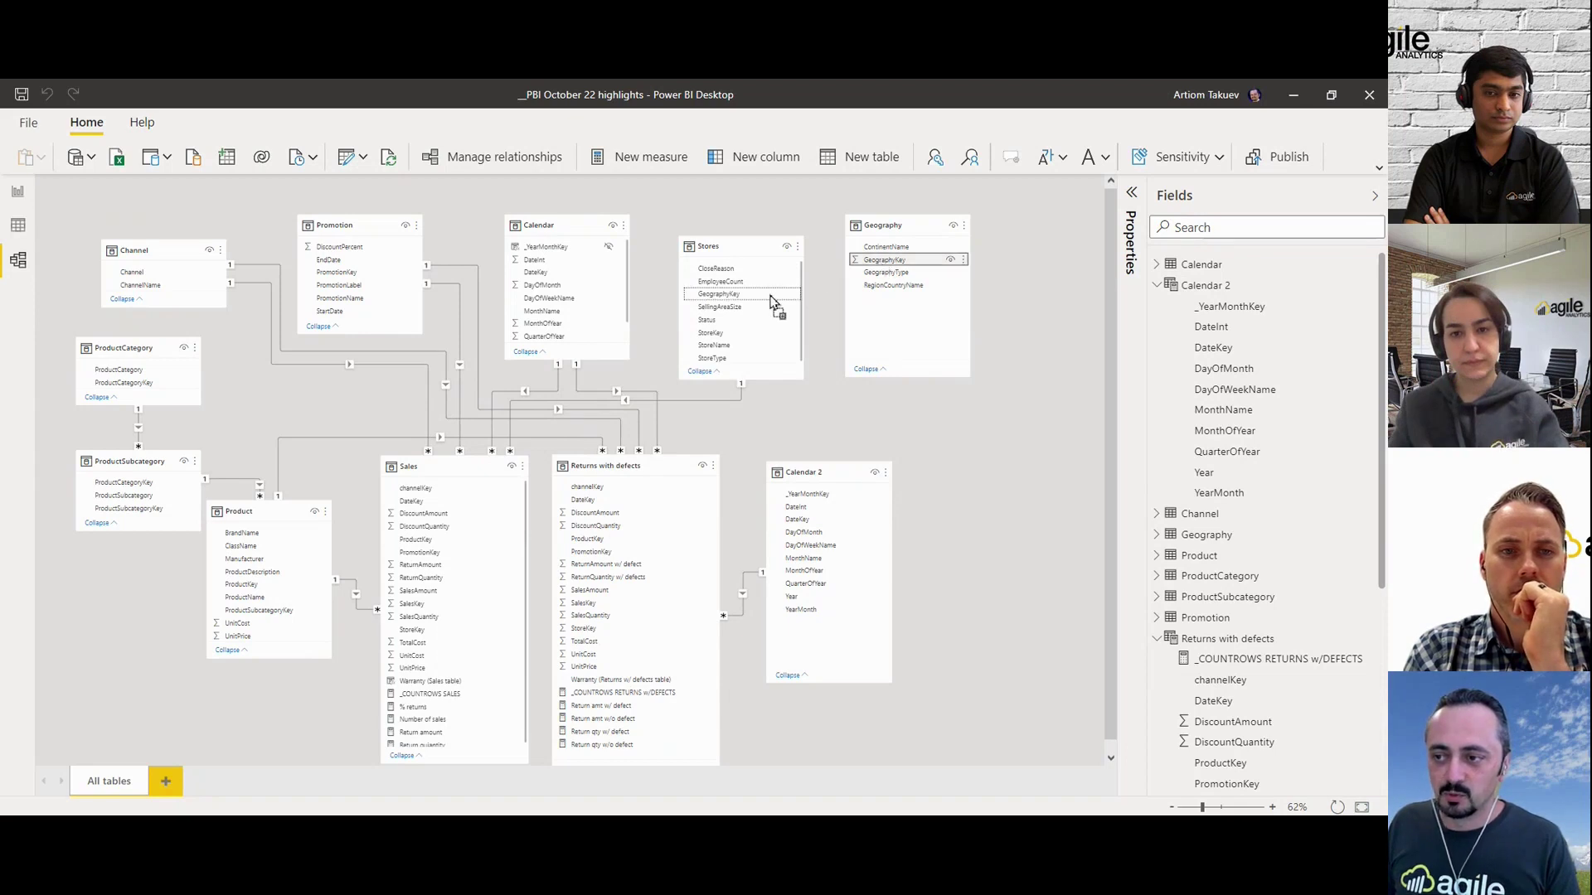
left_click_drag(772, 300, 770, 298)
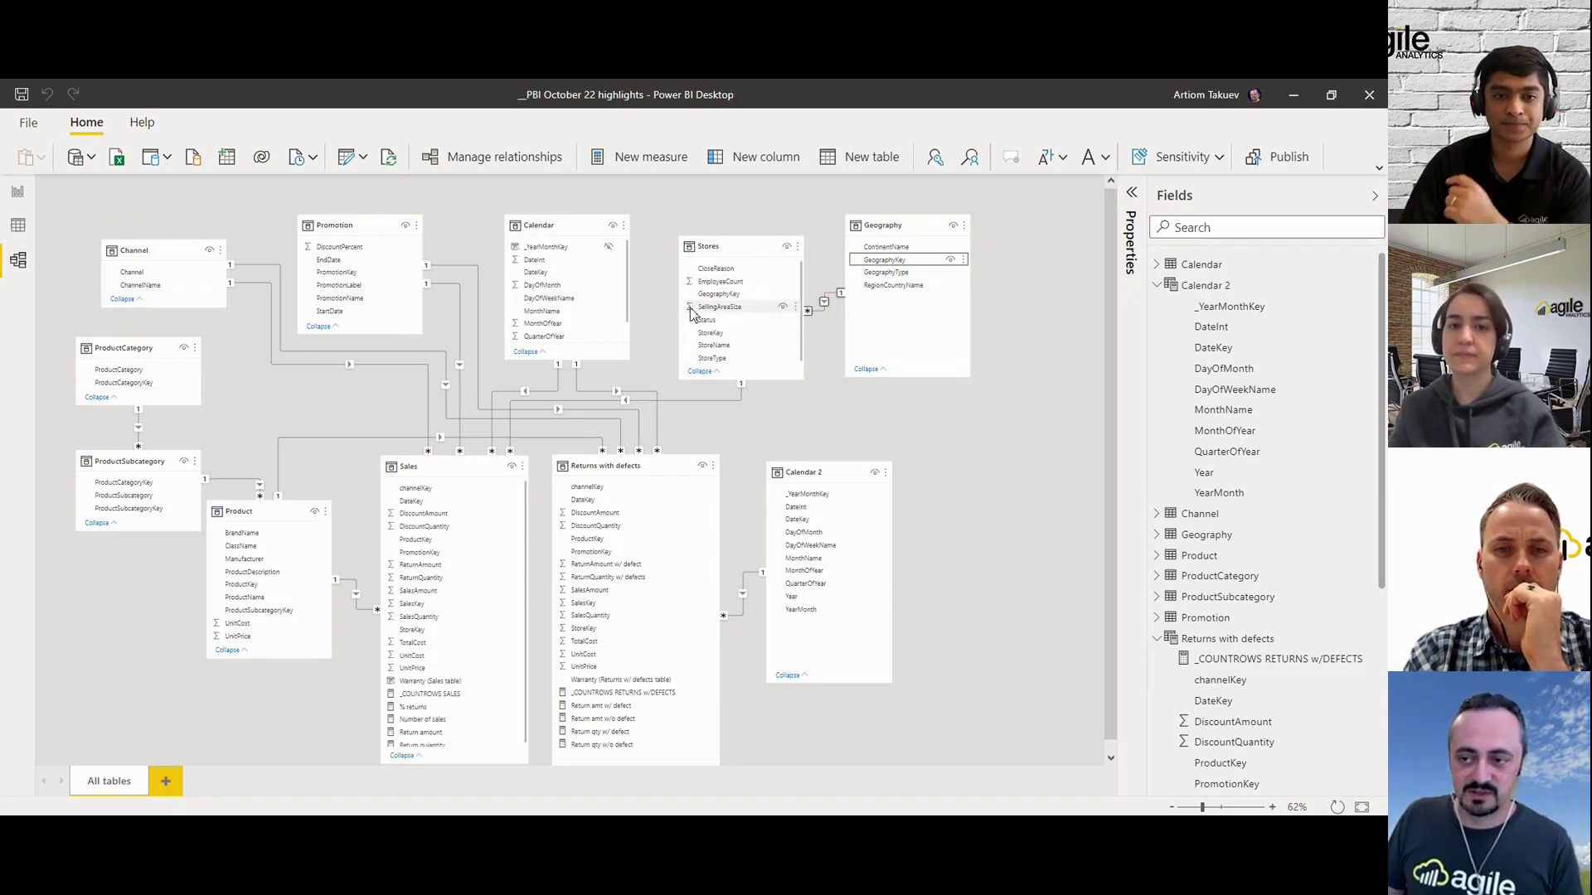
- Delete the GeographyKey relationship between Stores and Geography, and shift the Stores table slightly in the diagram
left_click(825, 317)
key("Delete")
key("Escape")
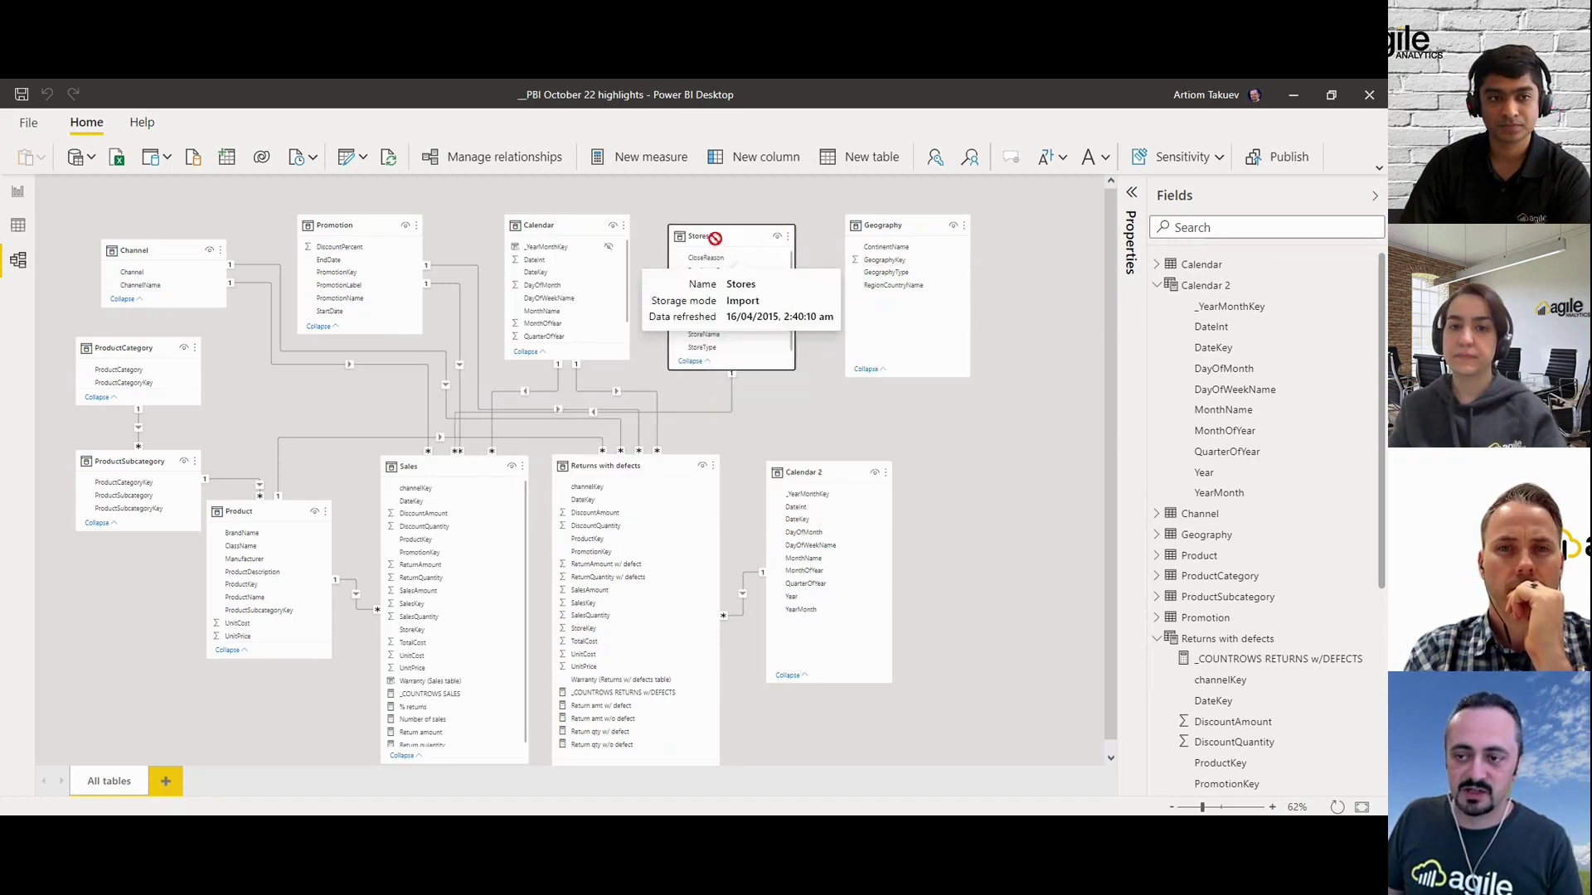
left_click_drag(724, 252, 719, 241)
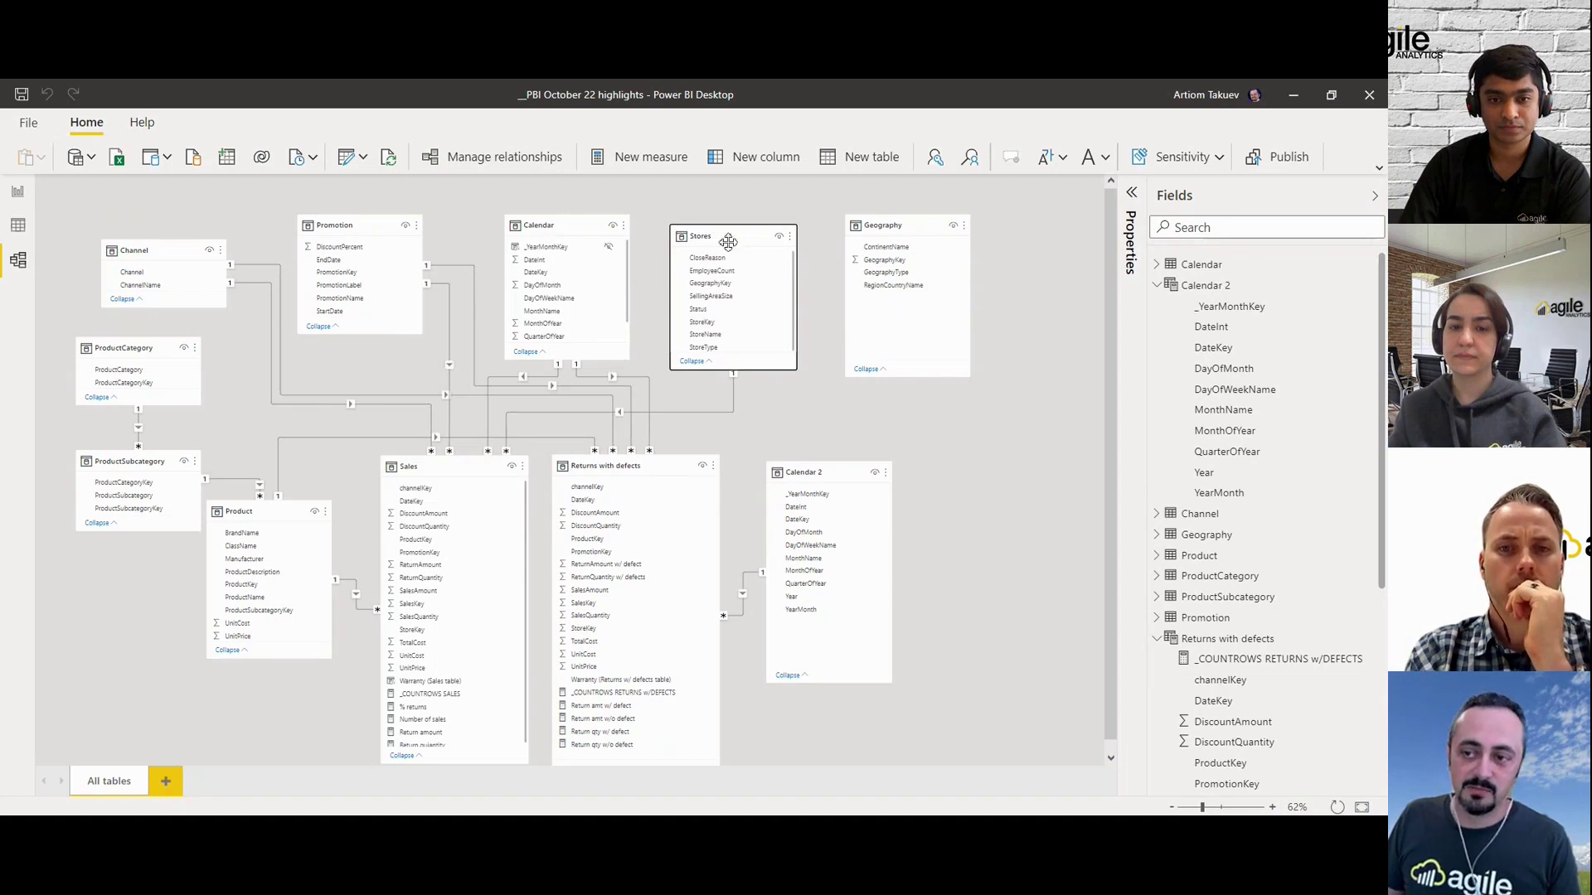